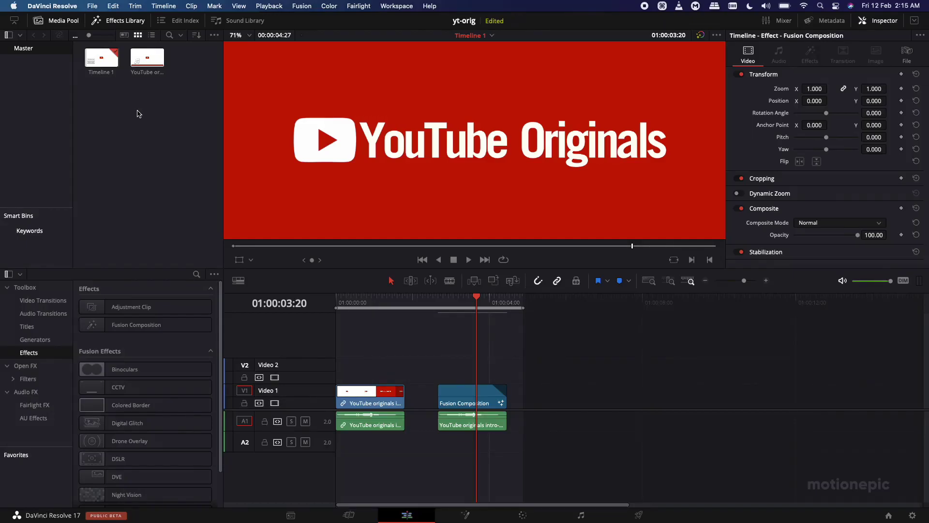
# Step: Fit the timeline frame in the viewer and play the original intro clip and its Fusion recreation to compare them
pyautogui.scroll(-2, 451, 169)
pyautogui.scroll(2, 450, 169)
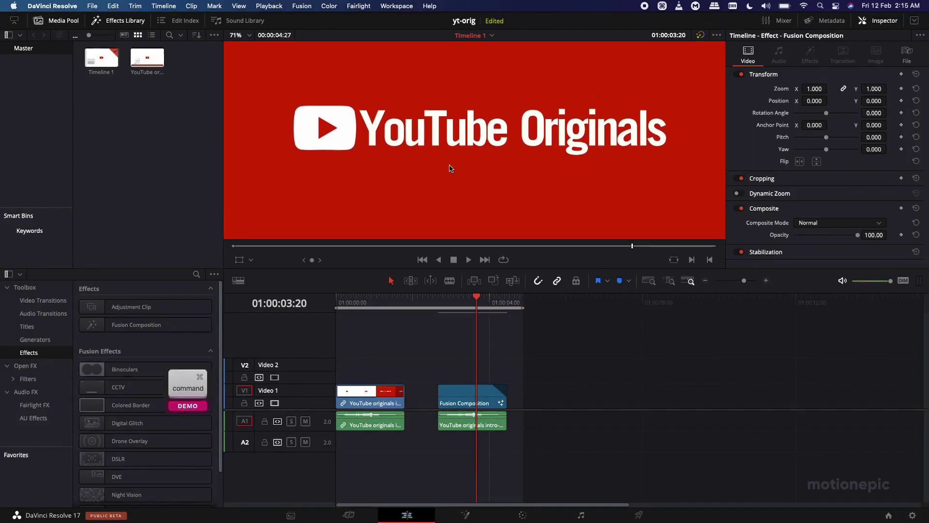
pyautogui.scroll(-5, 450, 169)
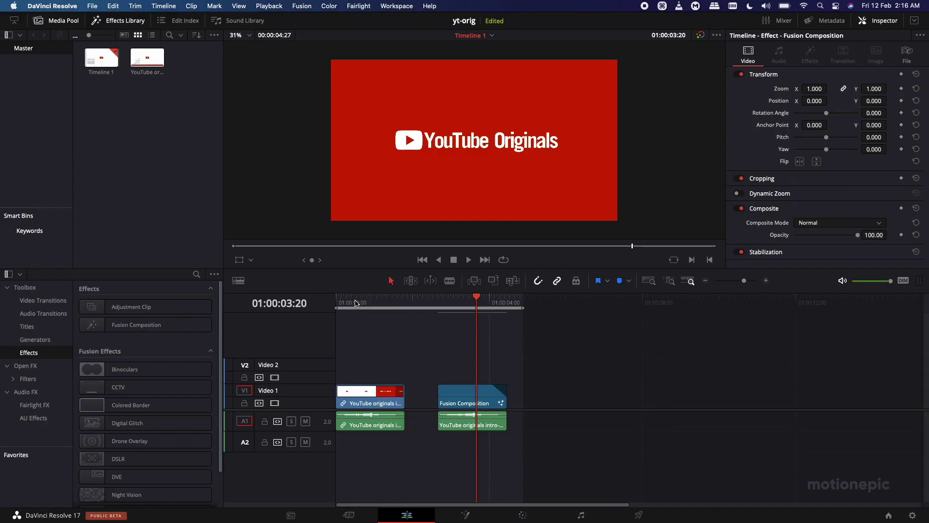
pyautogui.moveTo(355, 303); pyautogui.dragTo(328, 303)
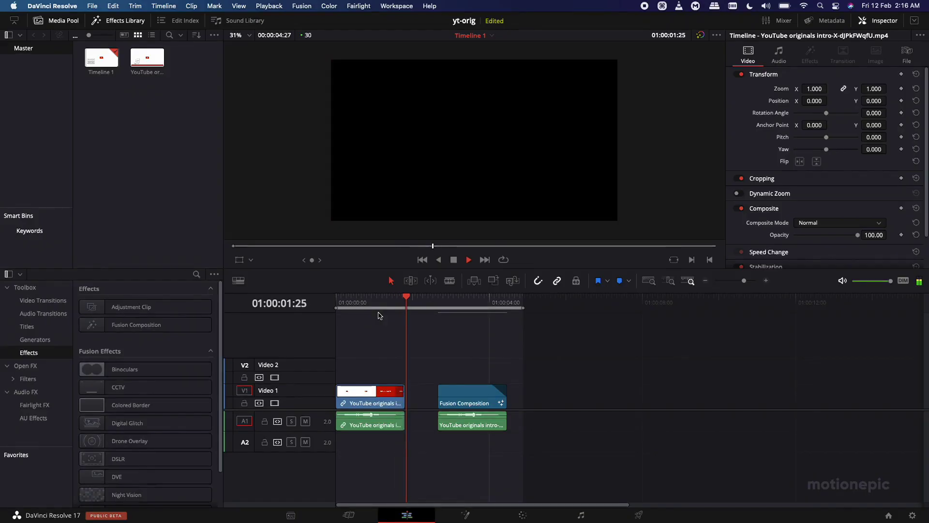
pyautogui.moveTo(404, 304); pyautogui.dragTo(434, 305)
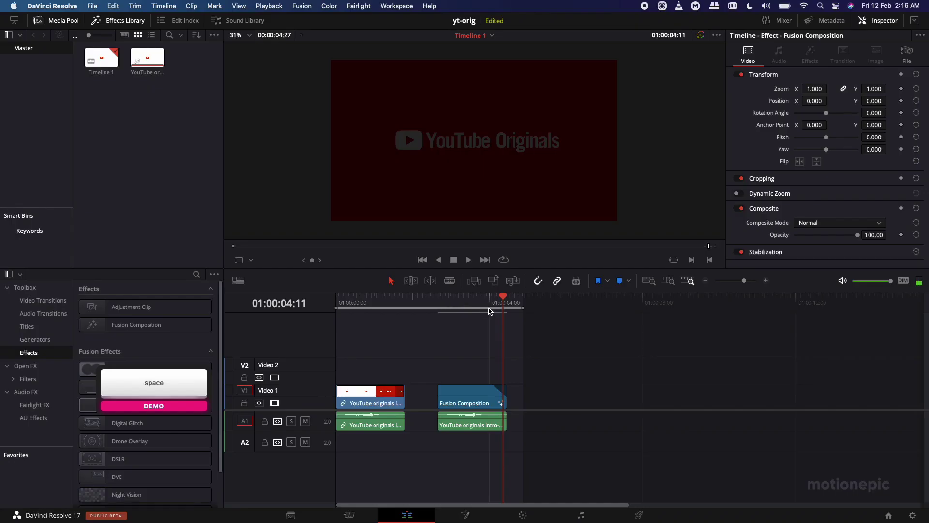
pyautogui.click(481, 329)
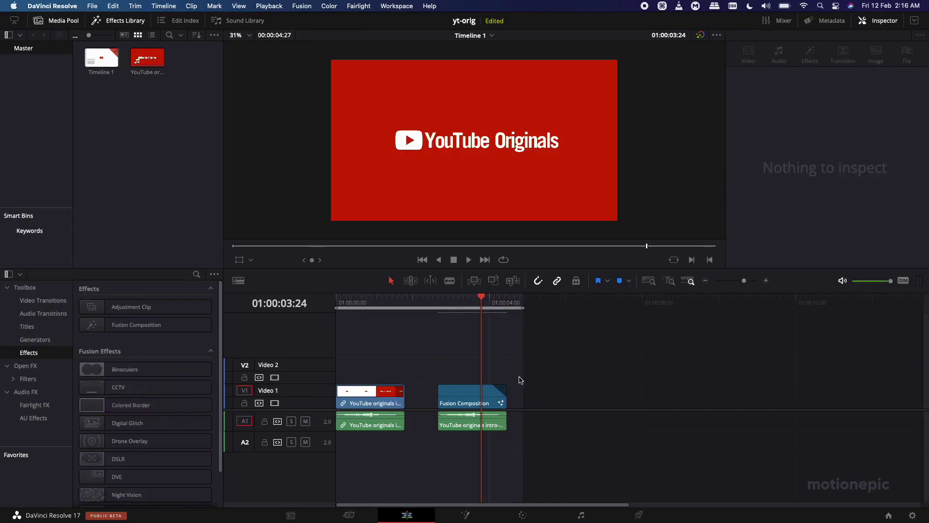
# Step: Create an empty 1920 x 1080 HD timeline named Timeline 2 with its own format settings instead of the project settings
pyautogui.rightClick(151, 127)
pyautogui.moveTo(291, 133)
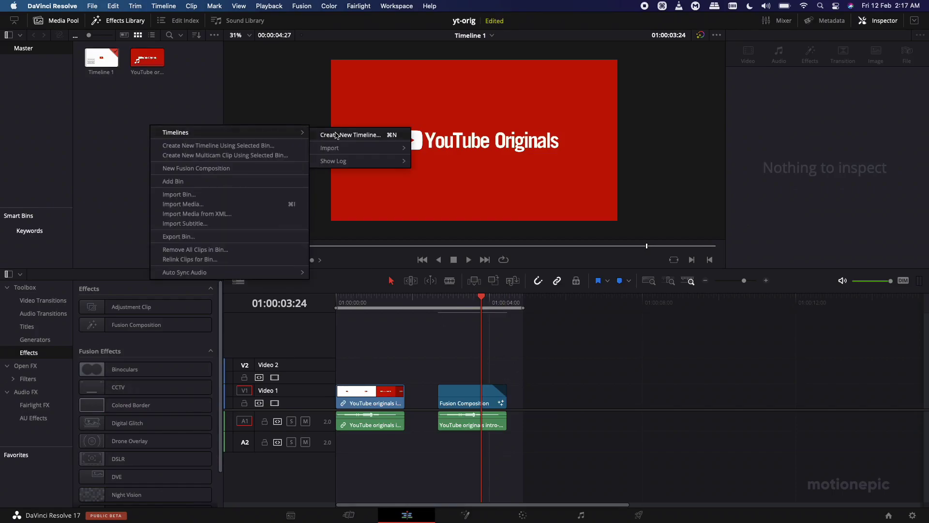
pyautogui.click(393, 133)
pyautogui.click(378, 313)
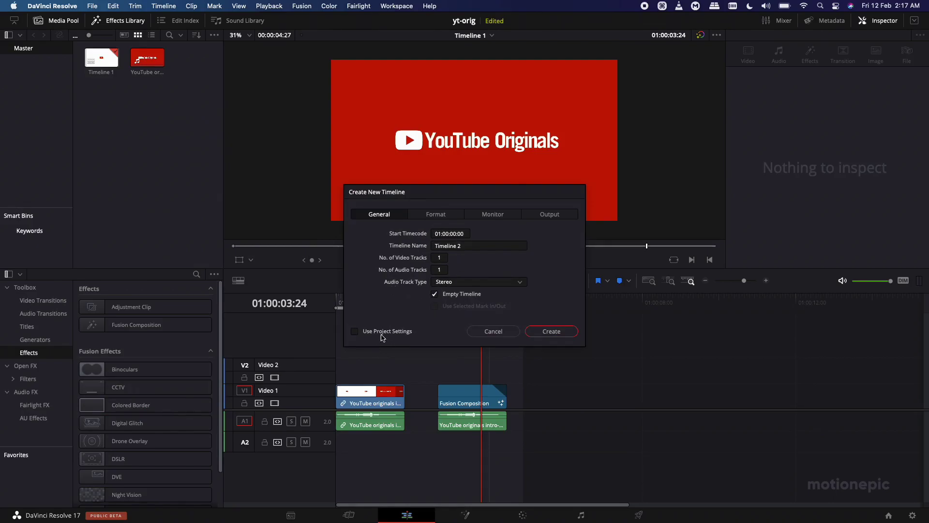
pyautogui.click(555, 218)
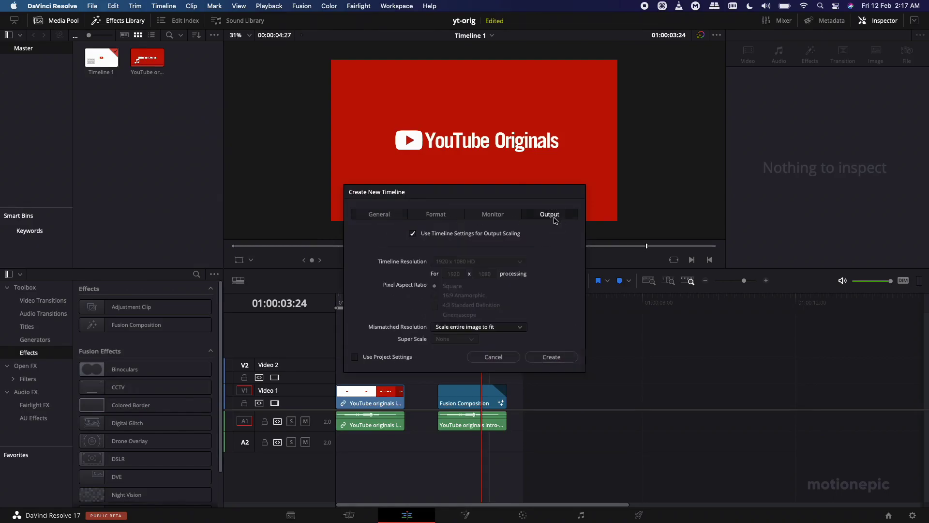
pyautogui.click(419, 216)
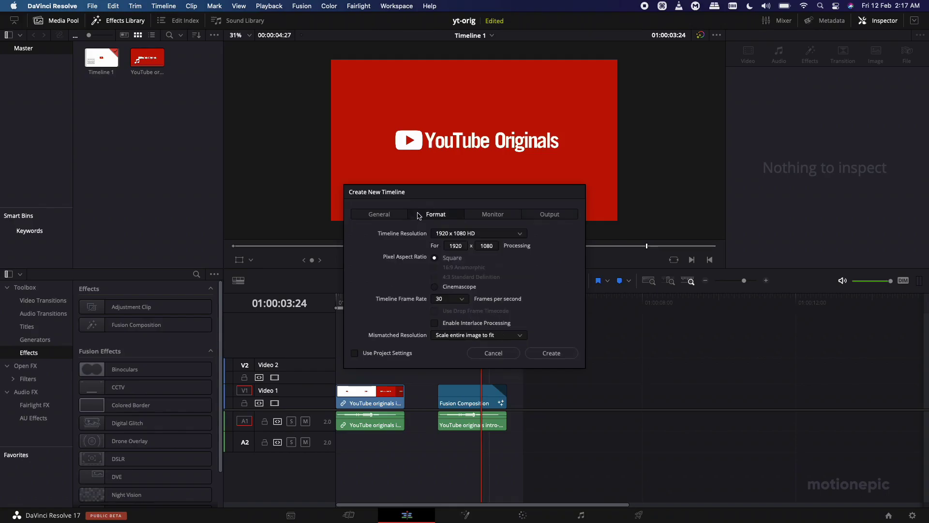
pyautogui.click(465, 300)
pyautogui.click(449, 352)
pyautogui.click(554, 355)
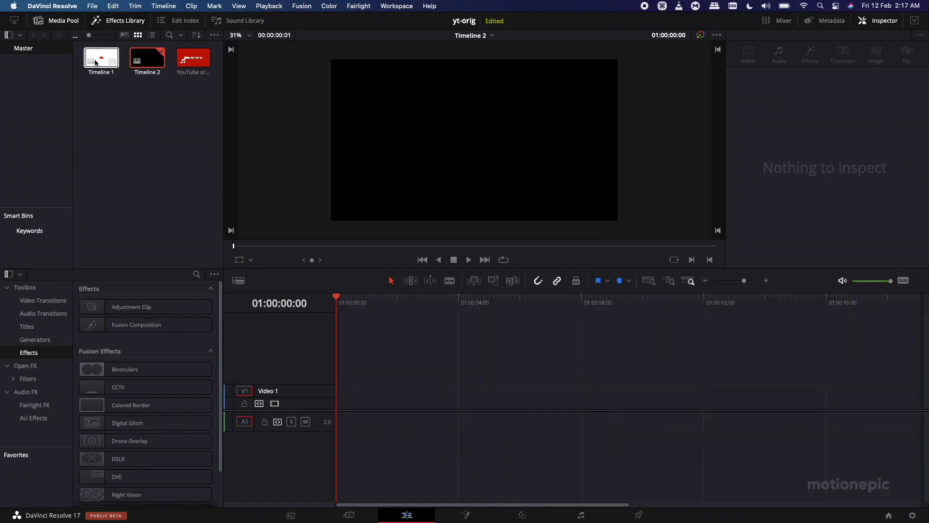
# Step: Place the YouTube originals clip at the start of Video 1 and a Fusion Composition after it, leaving a gap between them
pyautogui.doubleClick(193, 58)
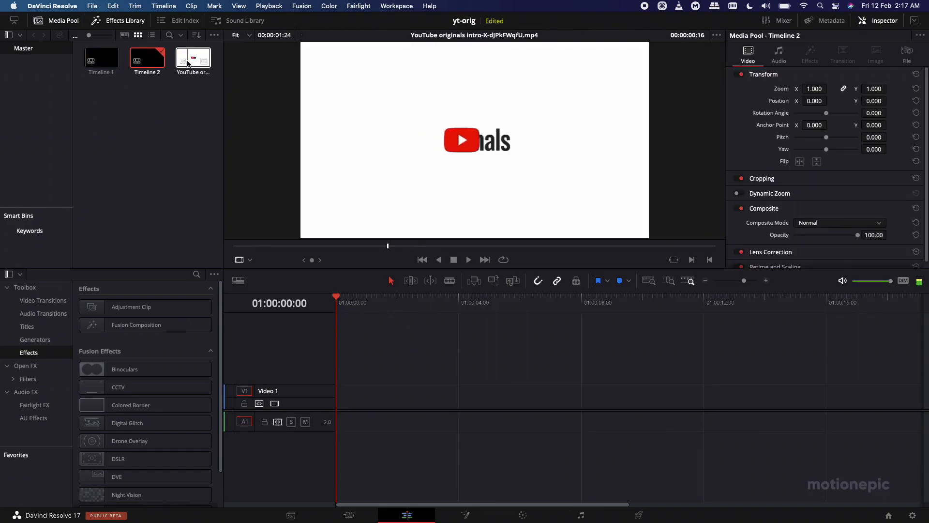
pyautogui.moveTo(191, 62); pyautogui.dragTo(359, 398)
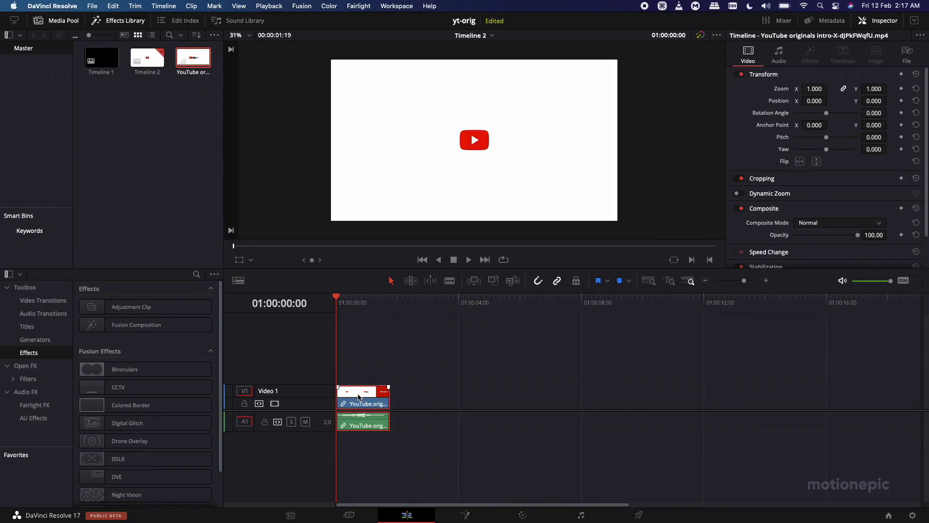
pyautogui.moveTo(208, 325); pyautogui.dragTo(341, 372)
pyautogui.moveTo(487, 369); pyautogui.dragTo(453, 401)
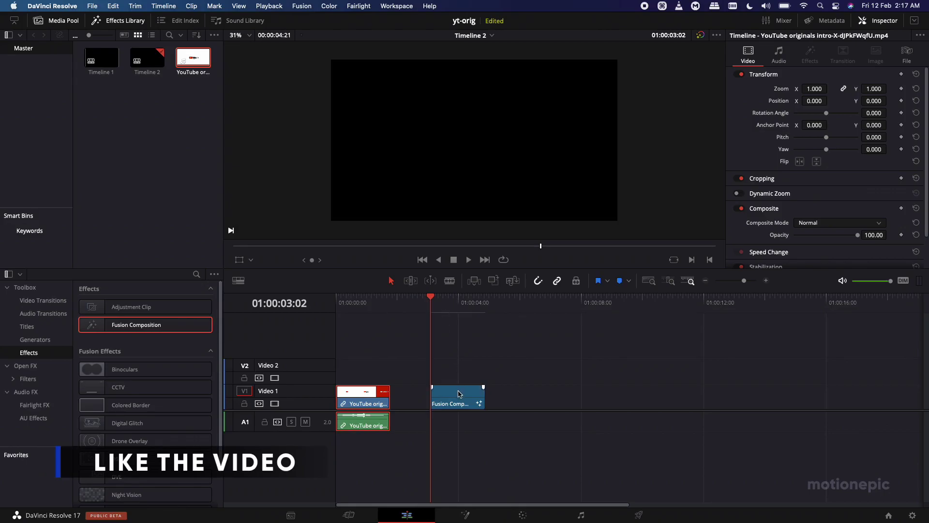
# Step: Open the Fusion Composition clip on the Fusion page and add the YouTube originals clip as a media input node
pyautogui.click(441, 309)
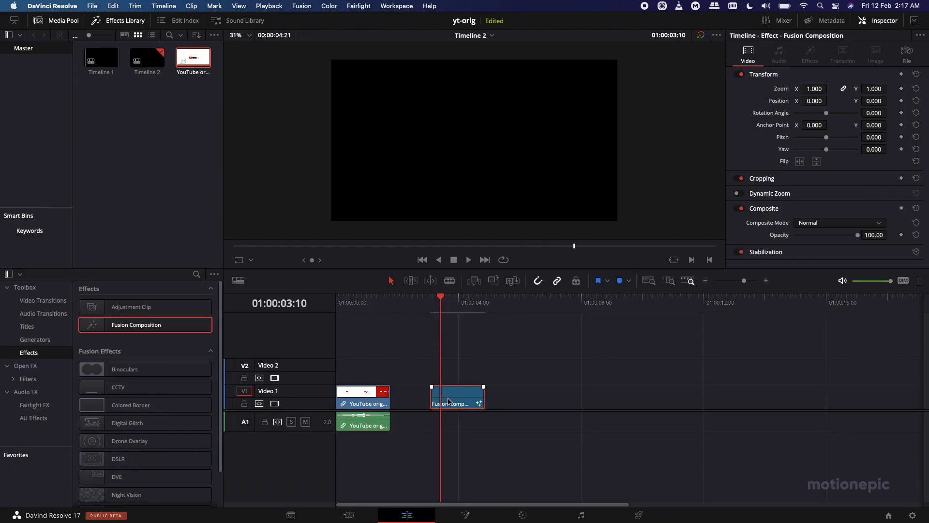
pyautogui.click(465, 515)
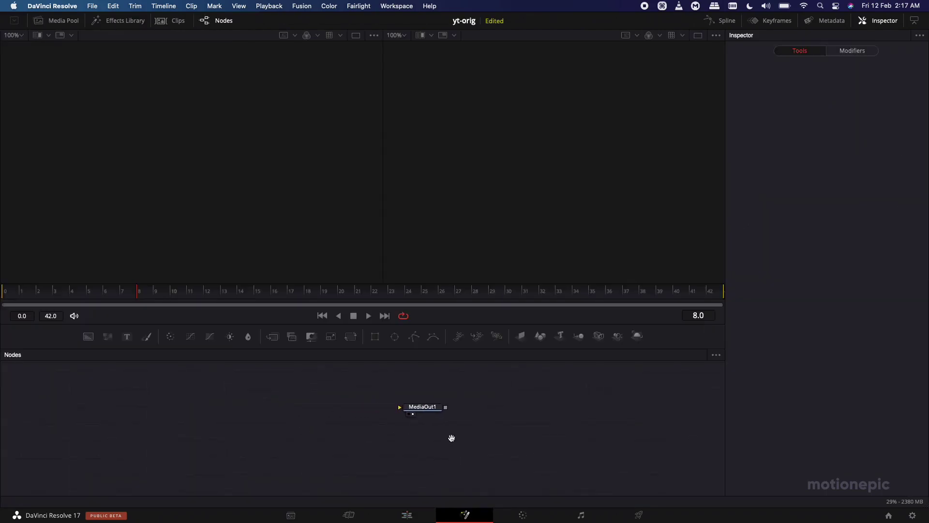
pyautogui.hscroll(-3, 452, 438)
pyautogui.hscroll(-1, 332, 426)
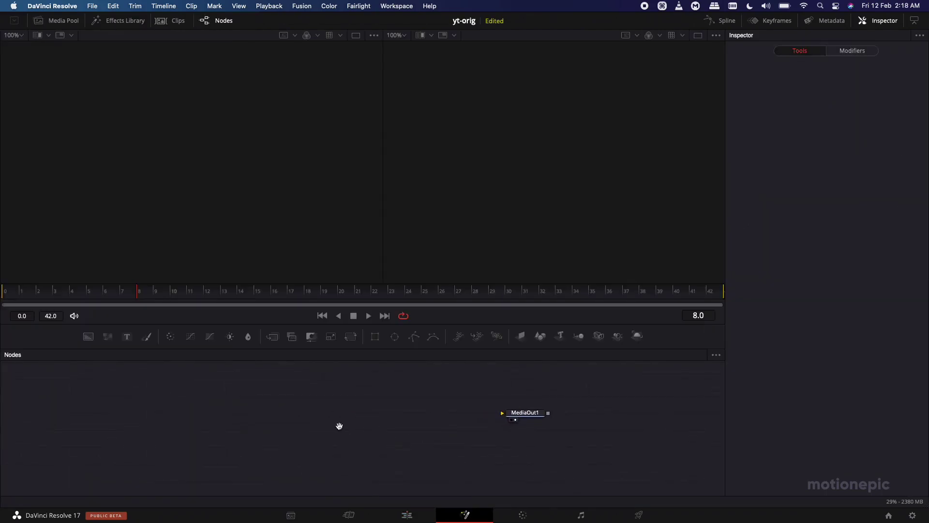
pyautogui.hscroll(-1, 339, 426)
pyautogui.click(64, 21)
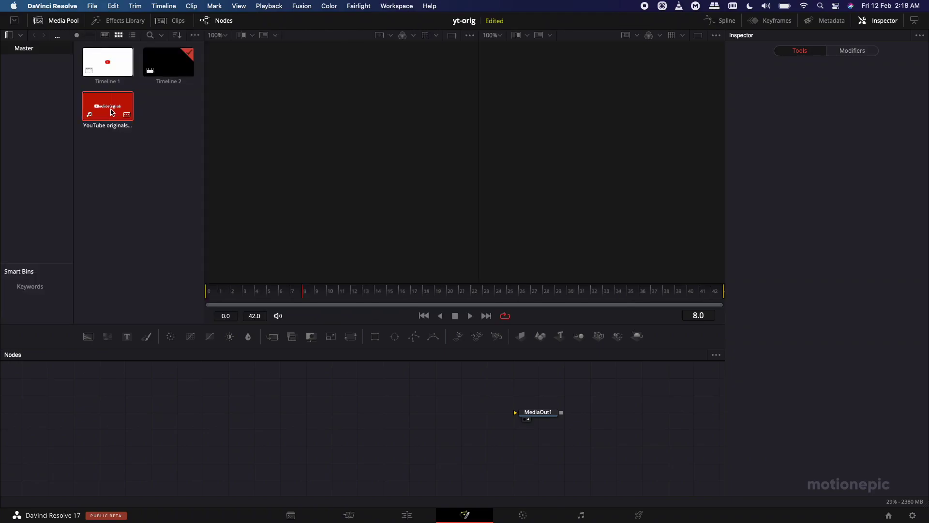
pyautogui.moveTo(114, 112); pyautogui.dragTo(92, 411)
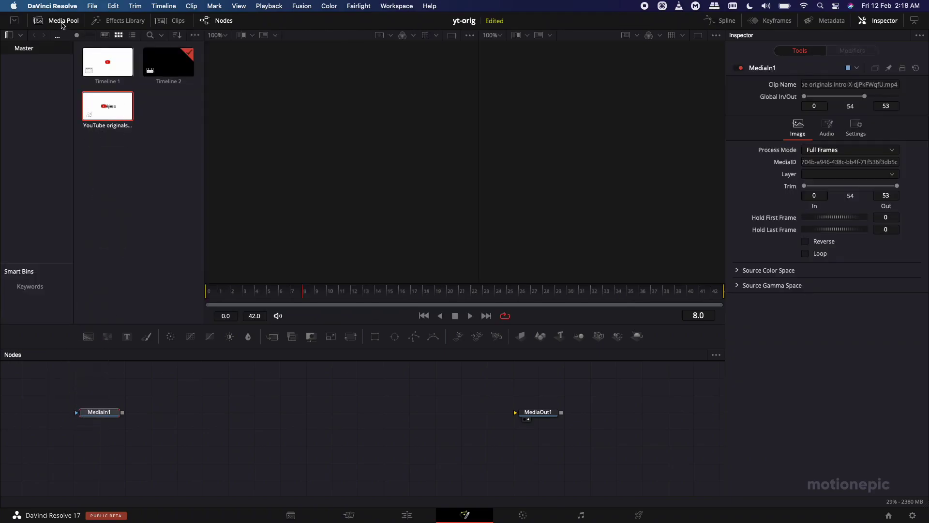
pyautogui.click(58, 21)
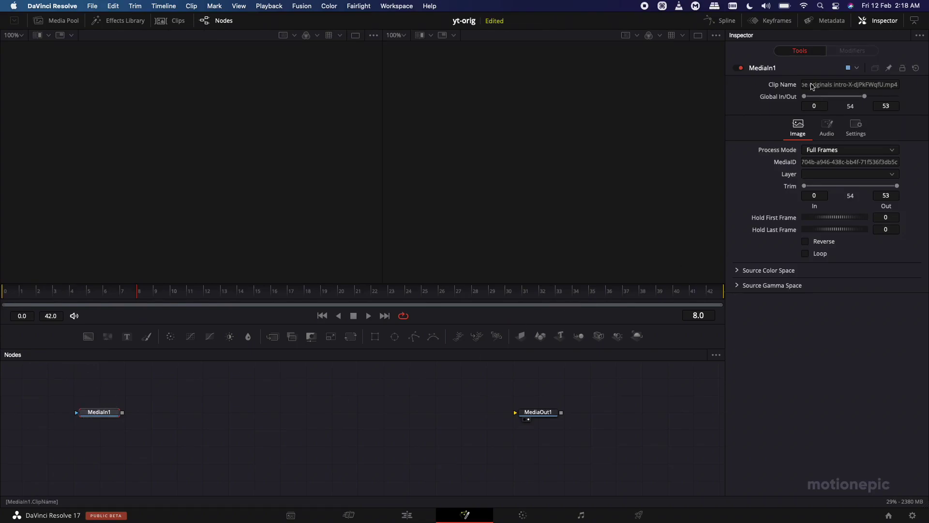
# Step: Set the MediaIn1 node's audio track to the YouTube originals intro file
pyautogui.click(874, 22)
pyautogui.click(873, 22)
pyautogui.click(828, 130)
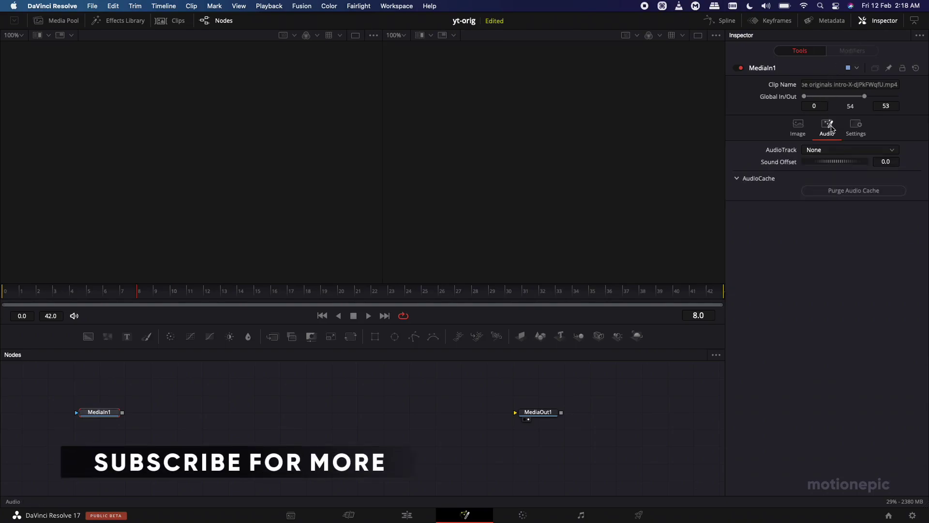
pyautogui.click(815, 151)
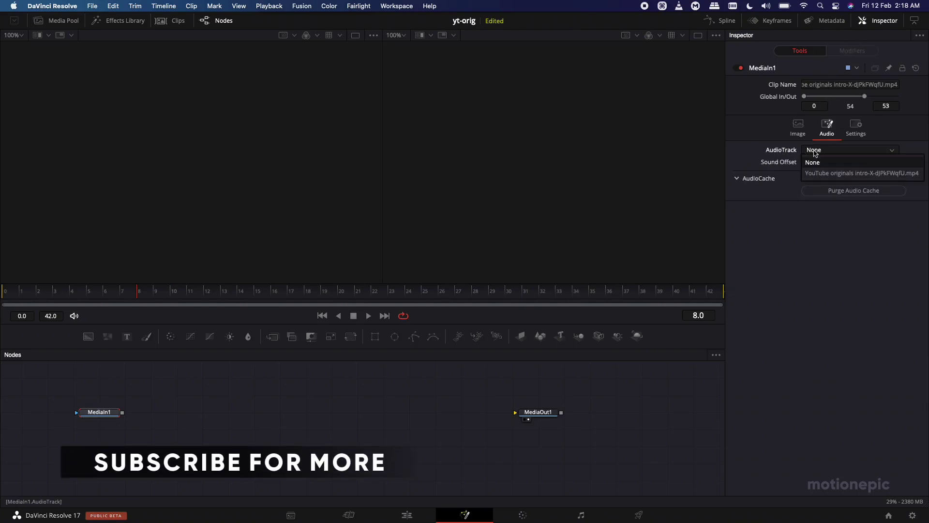
pyautogui.click(819, 174)
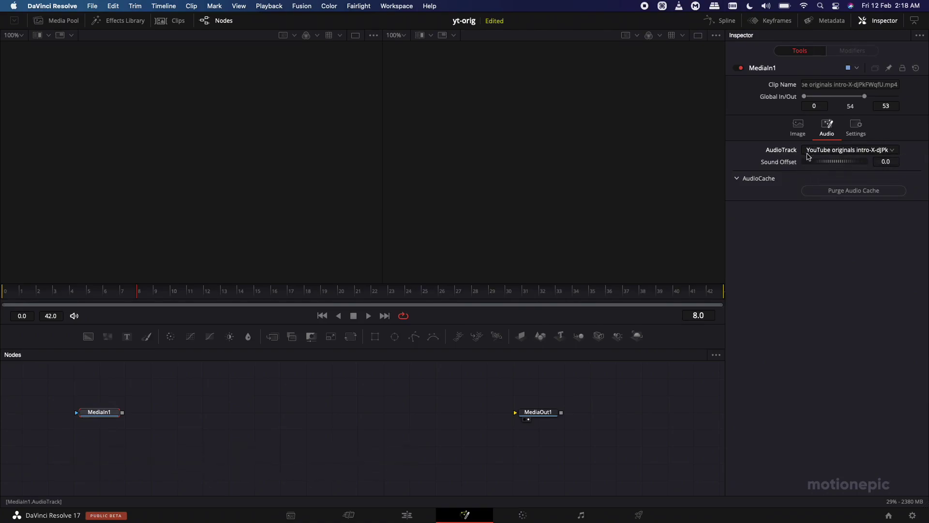
# Step: Show MediaIn1's left and right audio channels in the keyframe editor and play from the start to examine the waveform
pyautogui.click(764, 20)
pyautogui.click(383, 382)
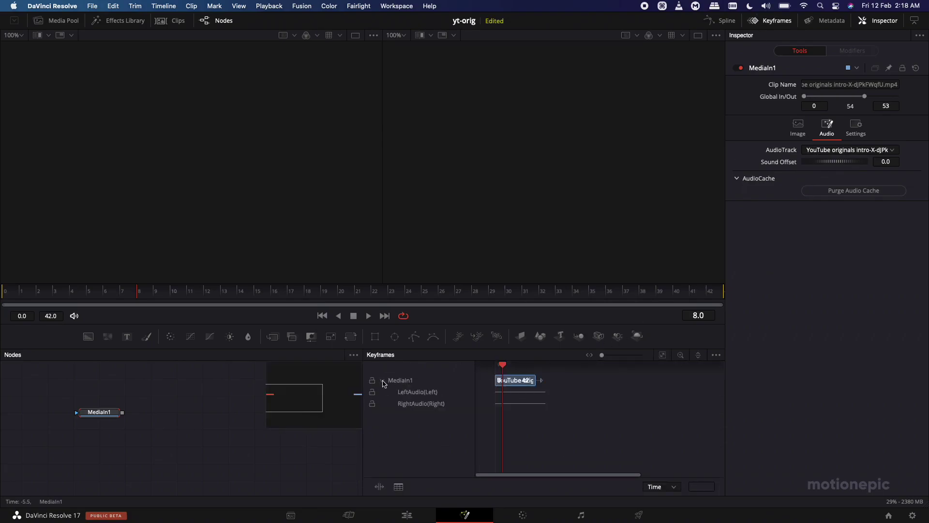
pyautogui.click(602, 355)
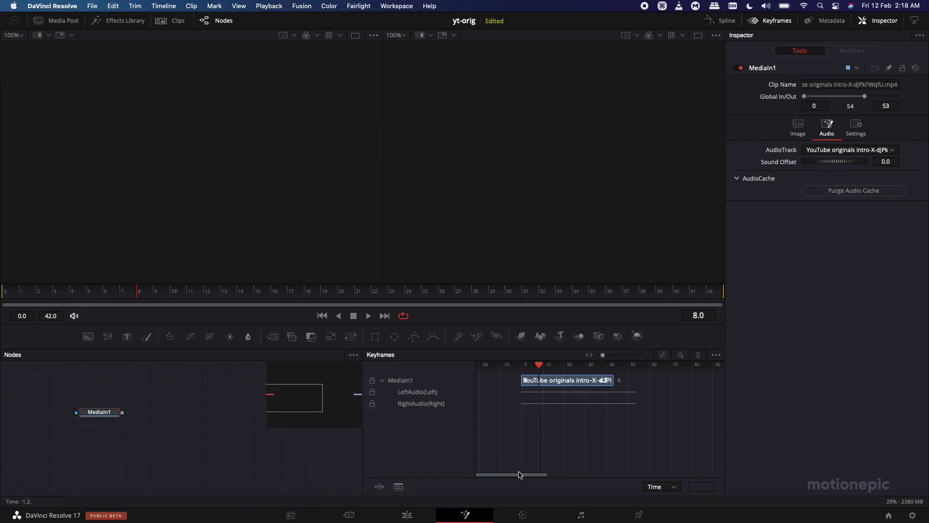
pyautogui.moveTo(514, 475); pyautogui.dragTo(517, 474)
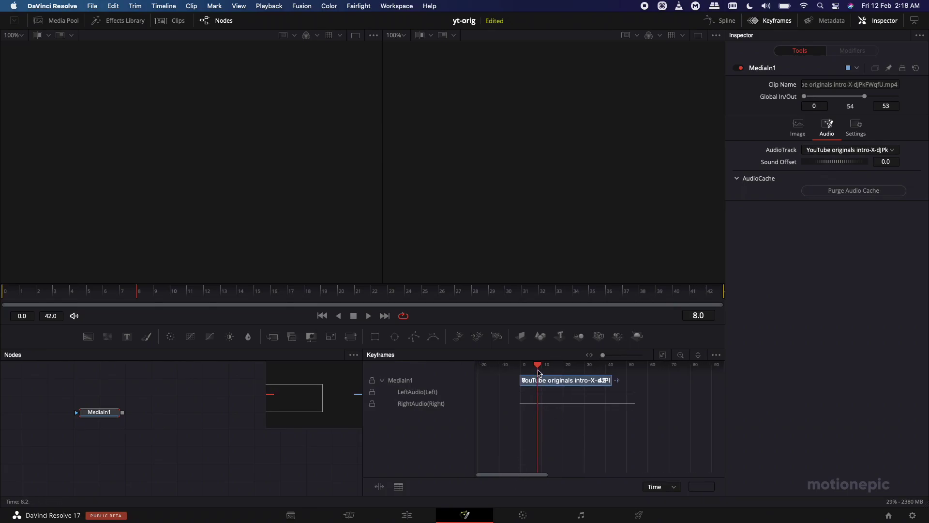
pyautogui.moveTo(538, 369); pyautogui.dragTo(520, 369)
pyautogui.press('space')
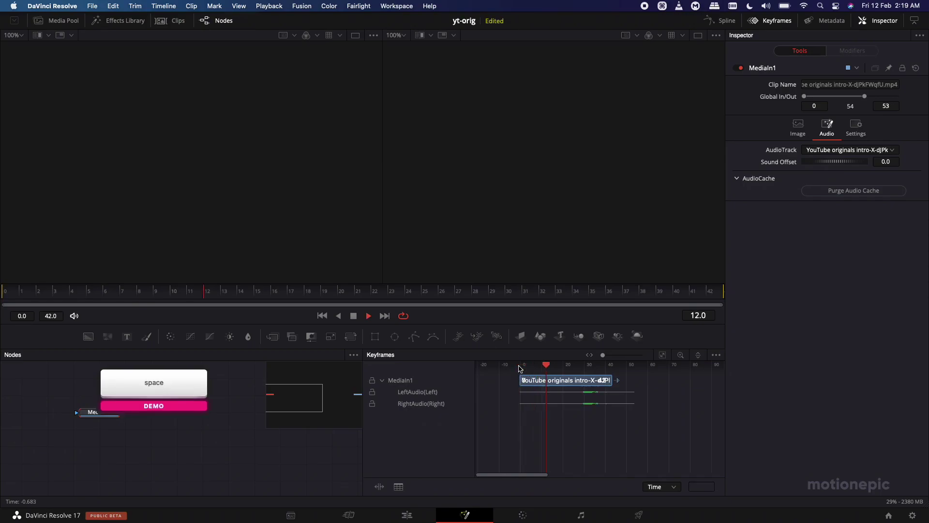
pyautogui.press('space')
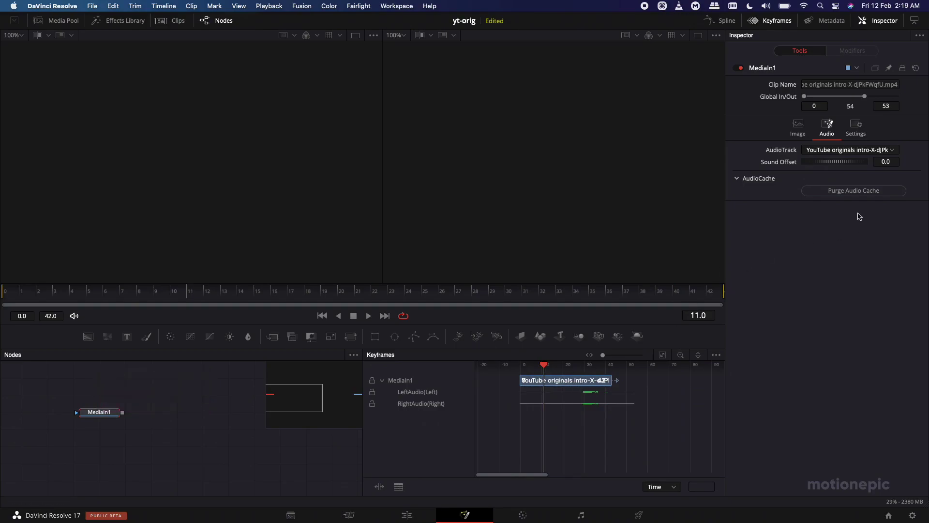
# Step: Purge MediaIn1's audio cache and replay the composition with its sound, closing the keyframe editor
pyautogui.click(842, 193)
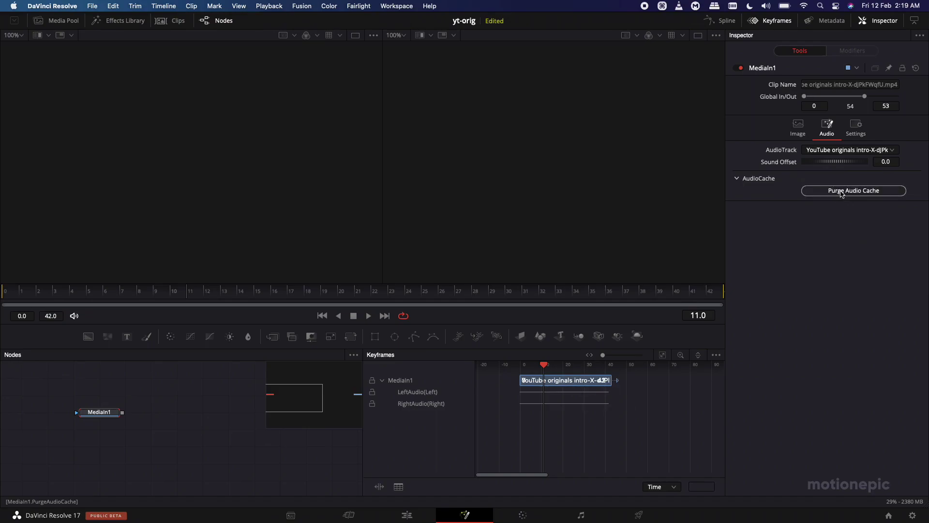
pyautogui.press('space')
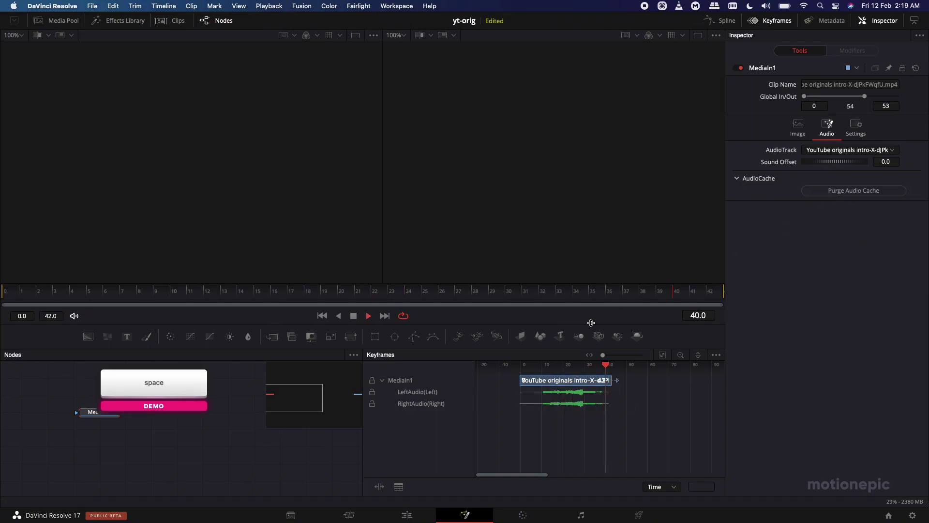
pyautogui.press('space')
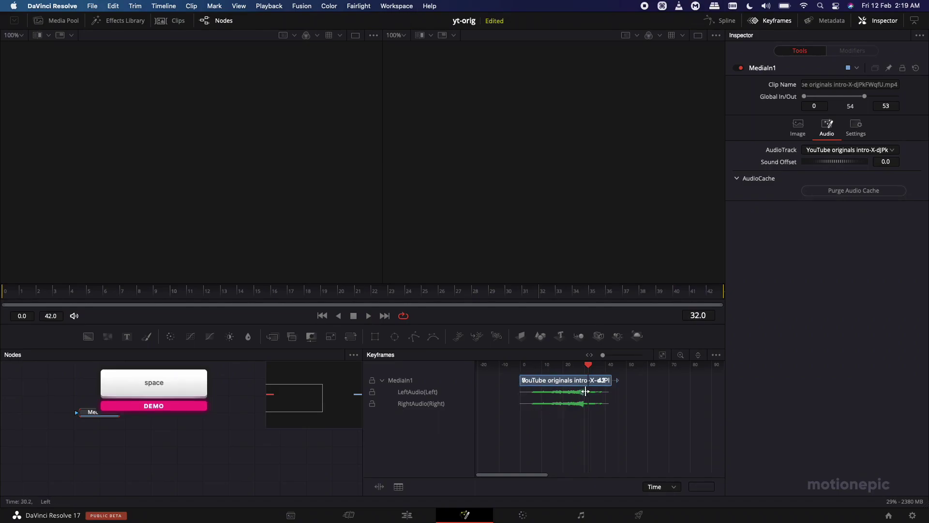
pyautogui.click(775, 23)
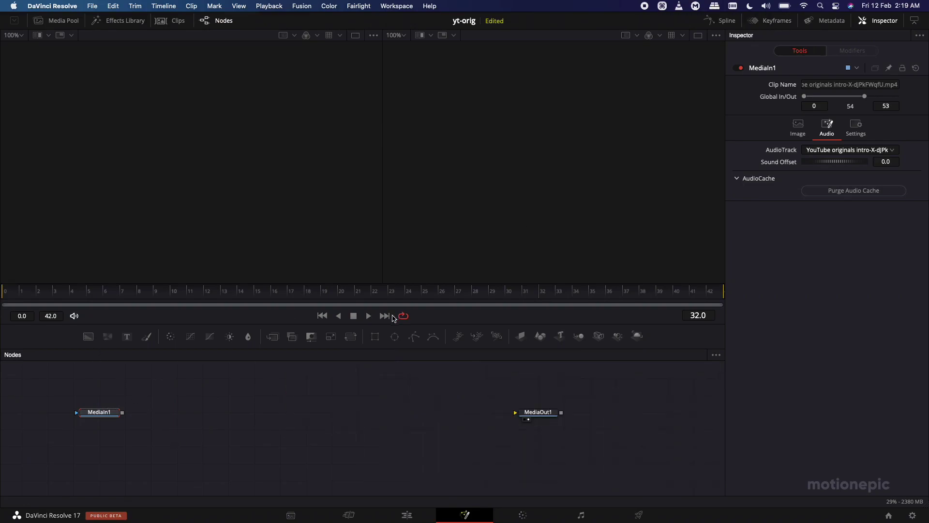
pyautogui.click(323, 317)
pyautogui.click(369, 316)
# Step: Add a Background node shown in the first viewer and make it fully transparent with alpha 0
pyautogui.moveTo(89, 336); pyautogui.dragTo(216, 134)
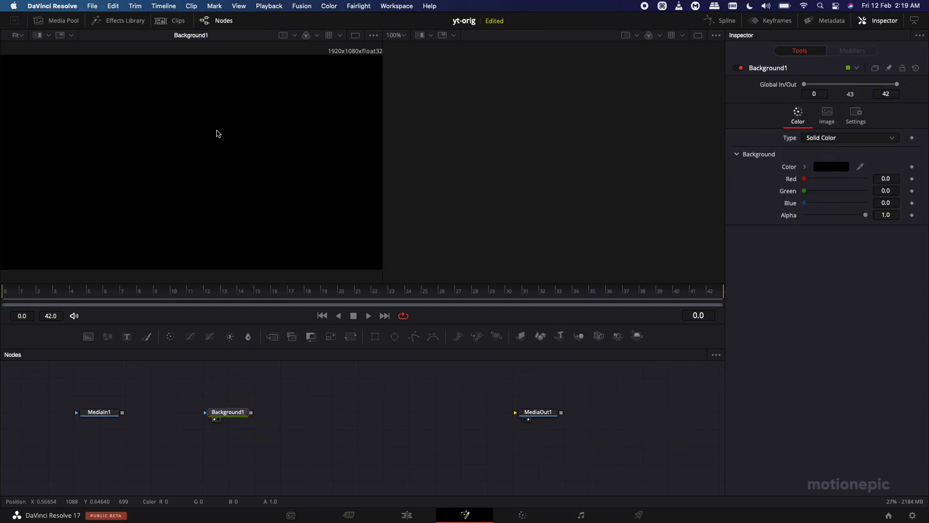
pyautogui.scroll(-2, 218, 134)
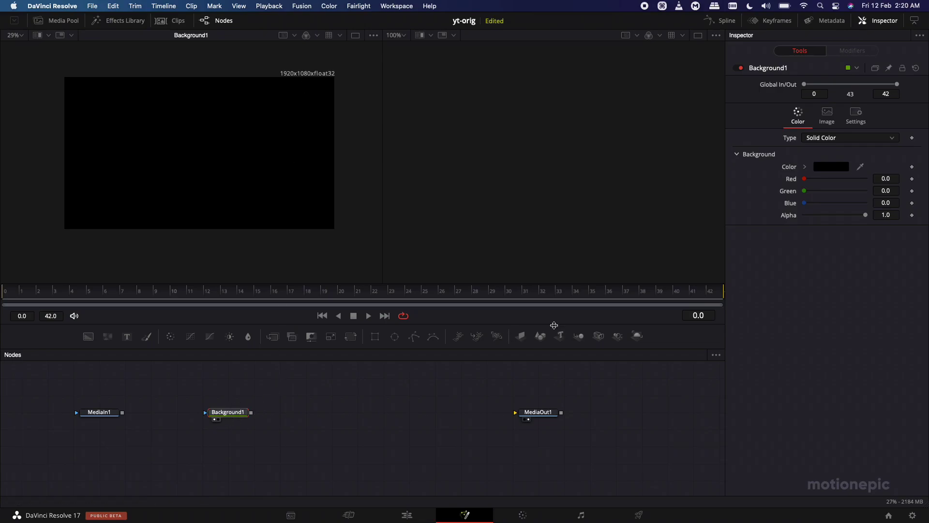
pyautogui.moveTo(867, 218); pyautogui.dragTo(789, 212)
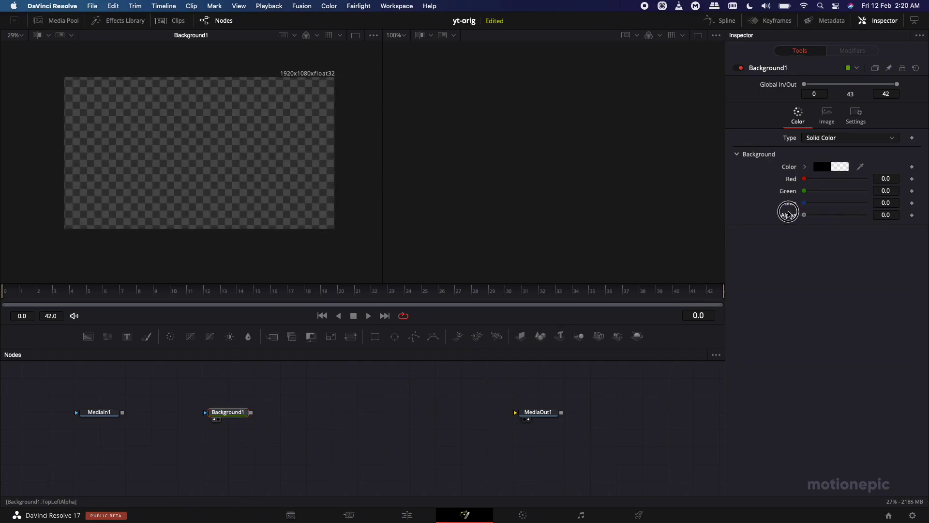
pyautogui.moveTo(283, 402); pyautogui.dragTo(258, 435)
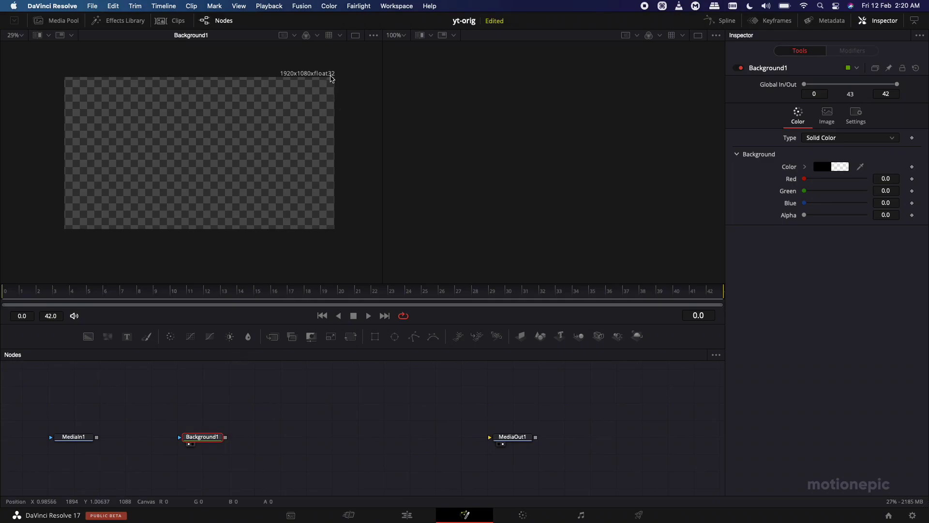
# Step: Import the icons8-play-button.svg file from the Pictures folder into the composition at an image size of 400 by 400
pyautogui.click(302, 5)
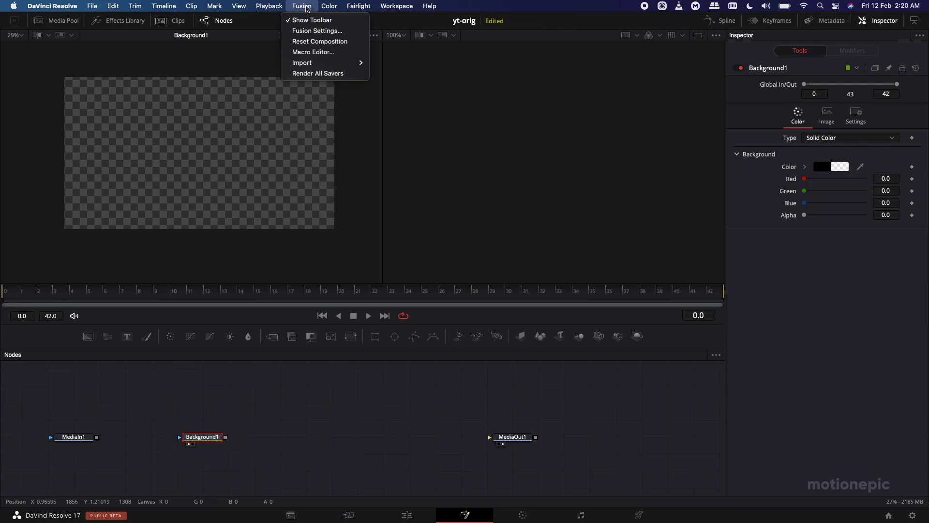
pyautogui.moveTo(329, 67)
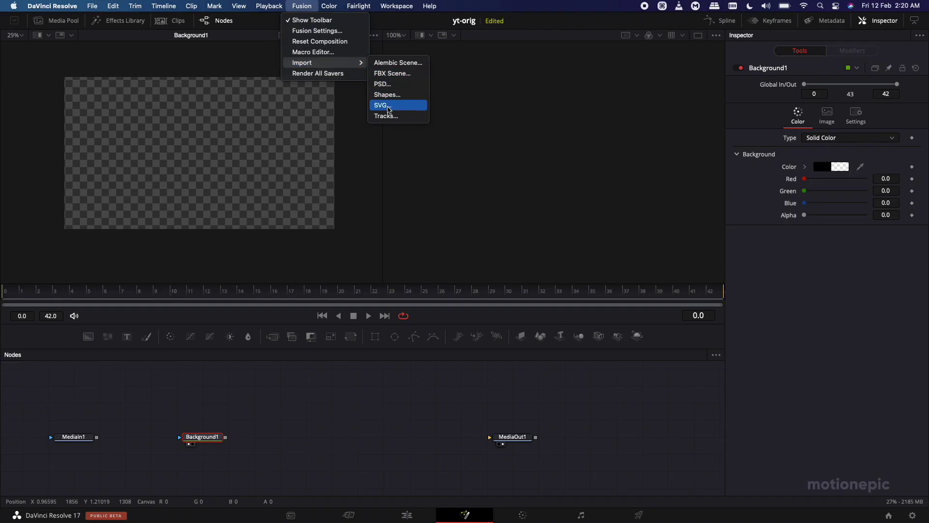
pyautogui.click(386, 107)
pyautogui.click(316, 177)
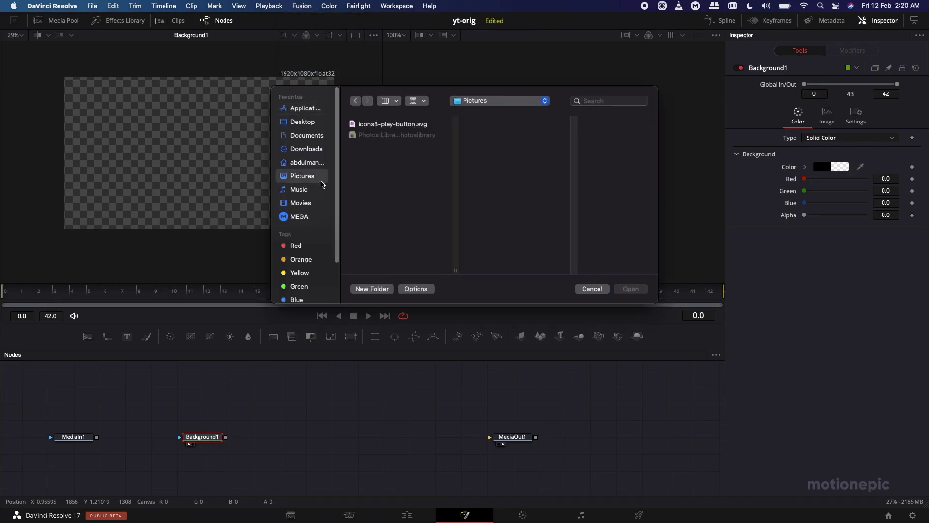
pyautogui.click(385, 125)
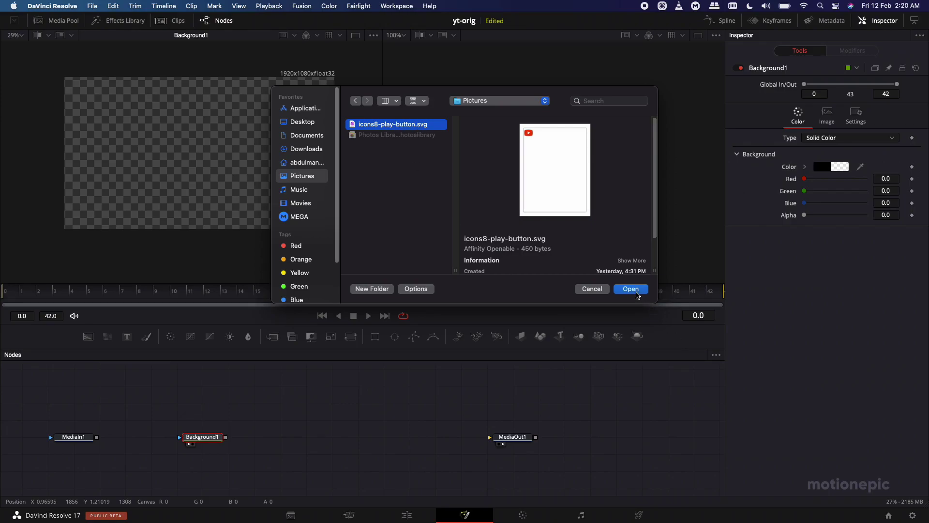
pyautogui.click(632, 289)
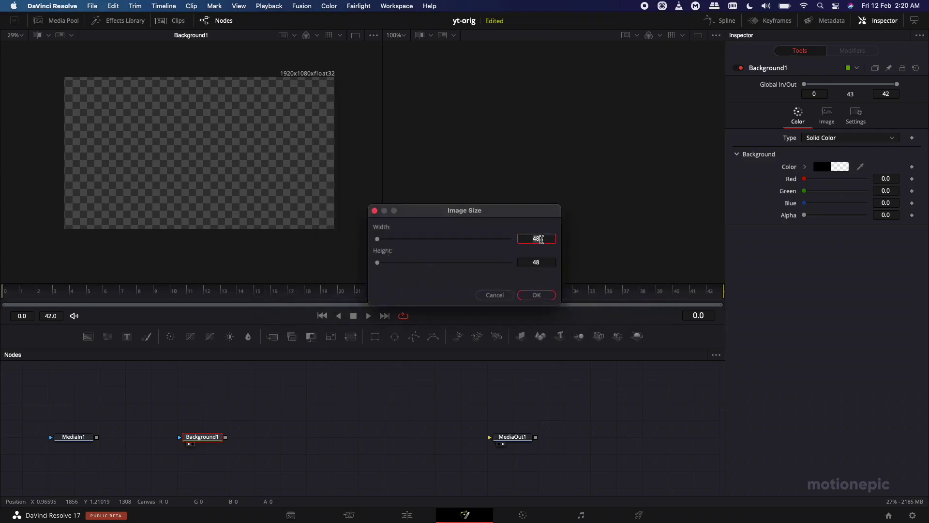
pyautogui.write('400')
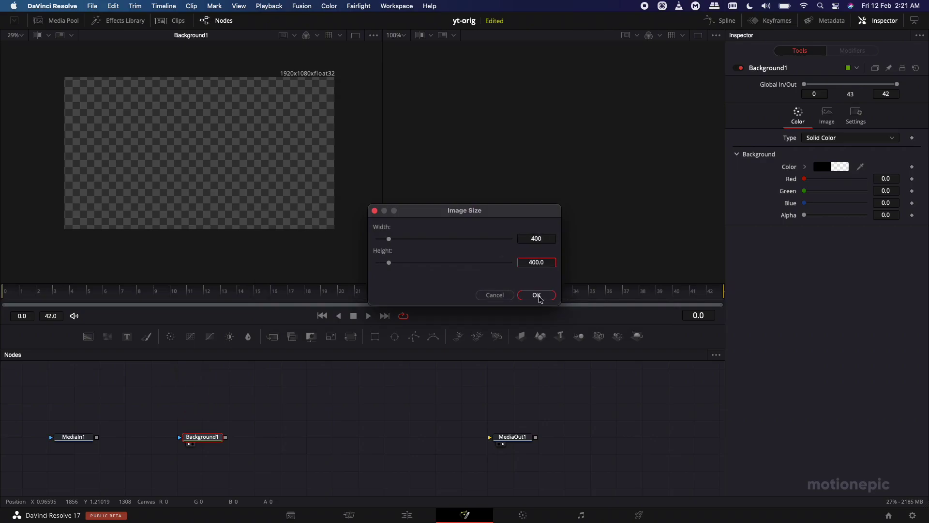
pyautogui.click(537, 295)
# Step: Open the imported icons8playbutton group and examine its Polygon1 and Polygon2 masks in the first viewer
pyautogui.moveTo(324, 411); pyautogui.dragTo(353, 380)
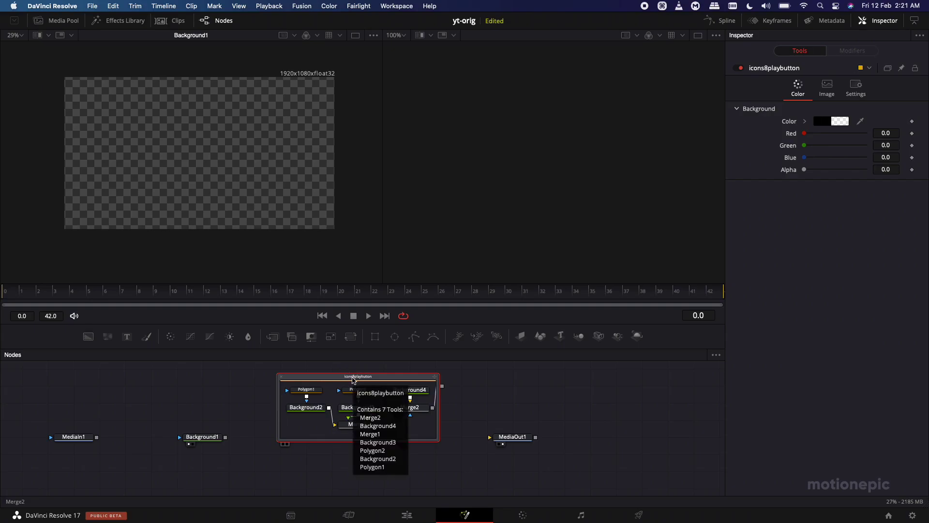
pyautogui.click(313, 393)
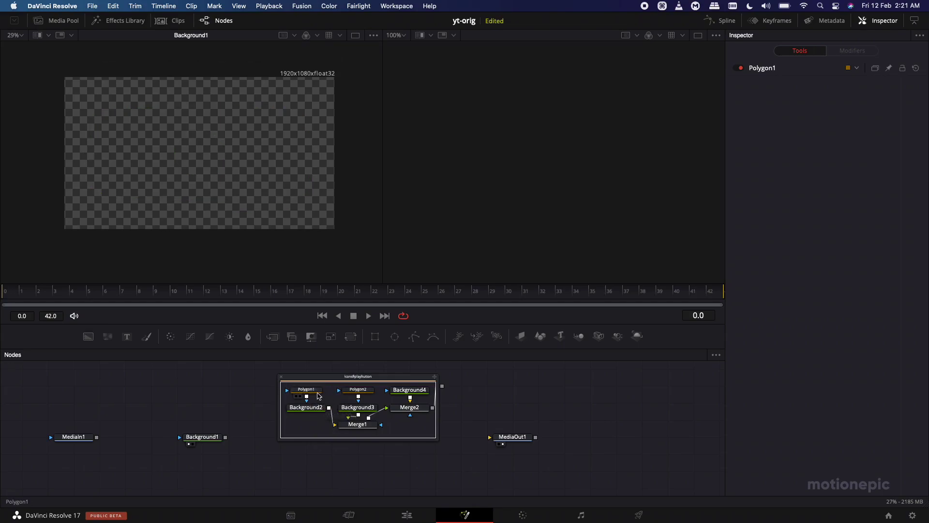
pyautogui.click(310, 393)
pyautogui.moveTo(308, 393); pyautogui.dragTo(204, 182)
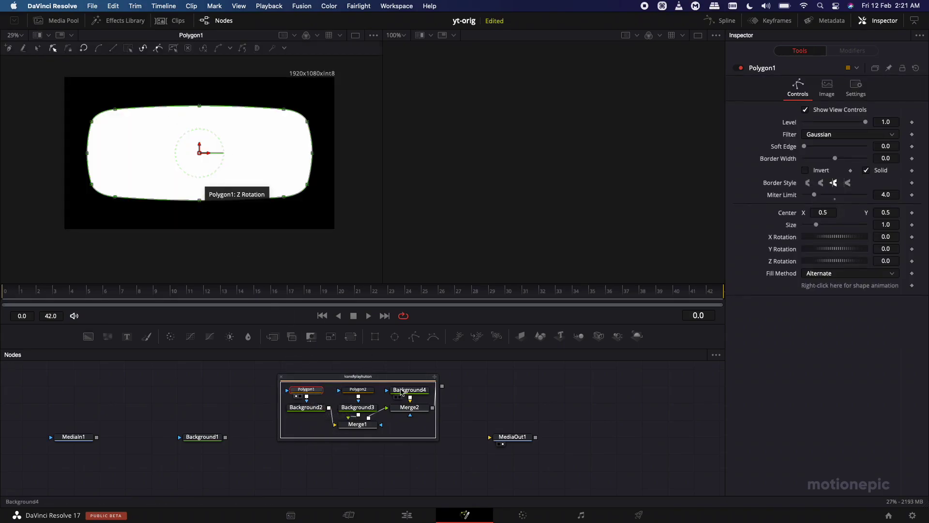
pyautogui.moveTo(358, 389); pyautogui.dragTo(230, 162)
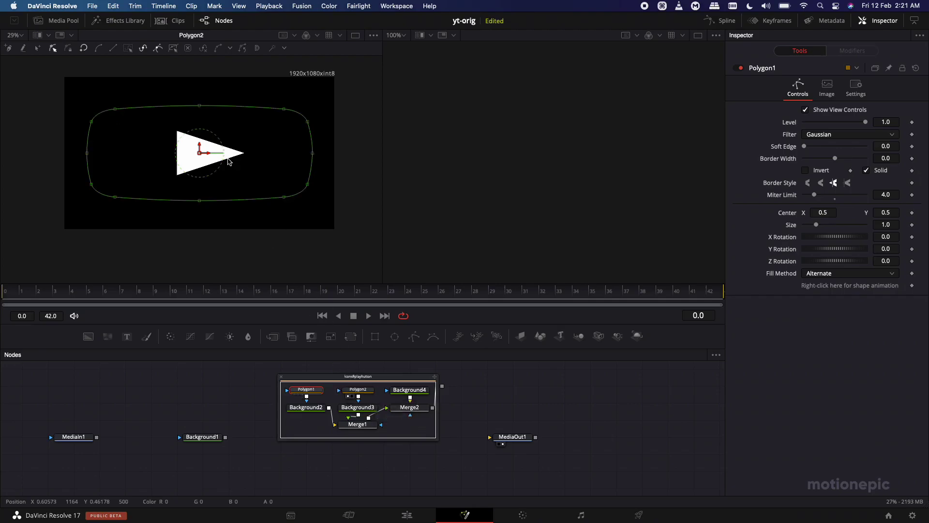
# Step: Copy both polygon masks with Background2 and Background3 out of the icon group, paste them outside the collapsed group and stack the pairs vertically
pyautogui.moveTo(289, 396); pyautogui.dragTo(314, 396)
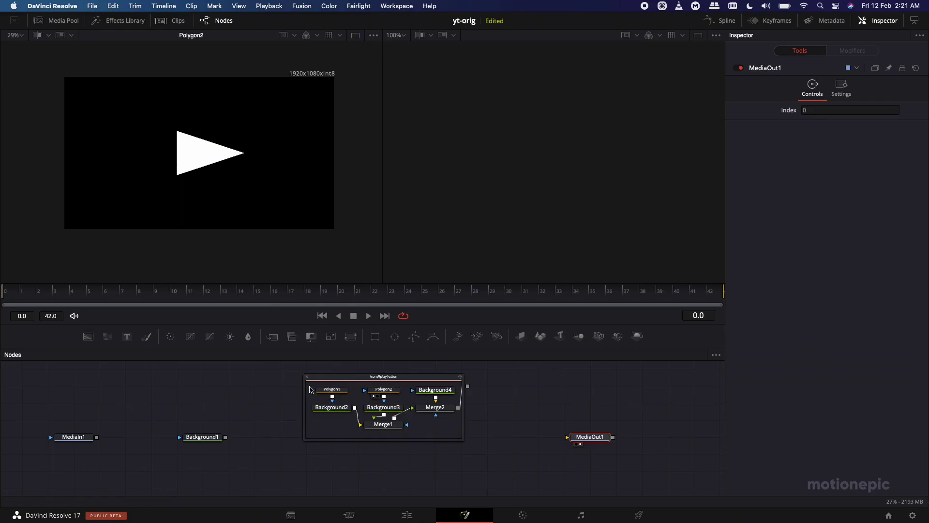
pyautogui.moveTo(311, 386); pyautogui.dragTo(402, 418)
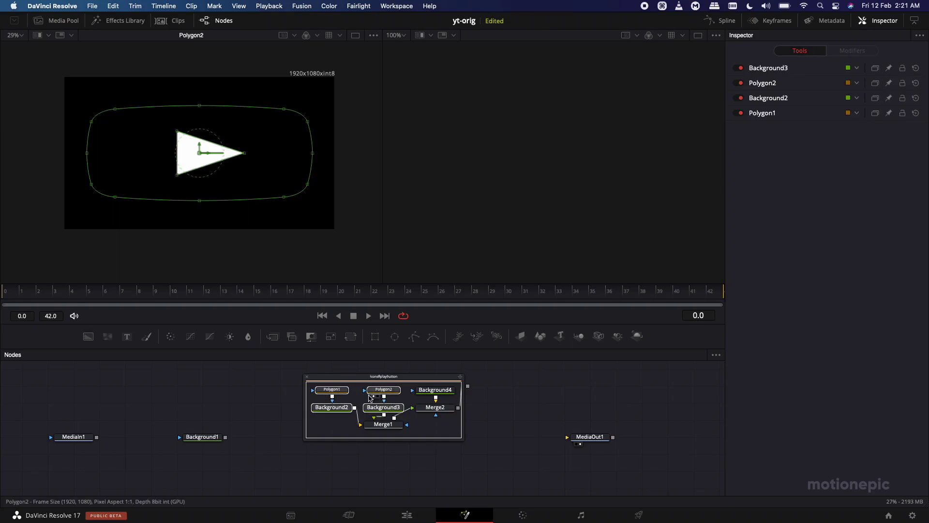
pyautogui.press('super+c')
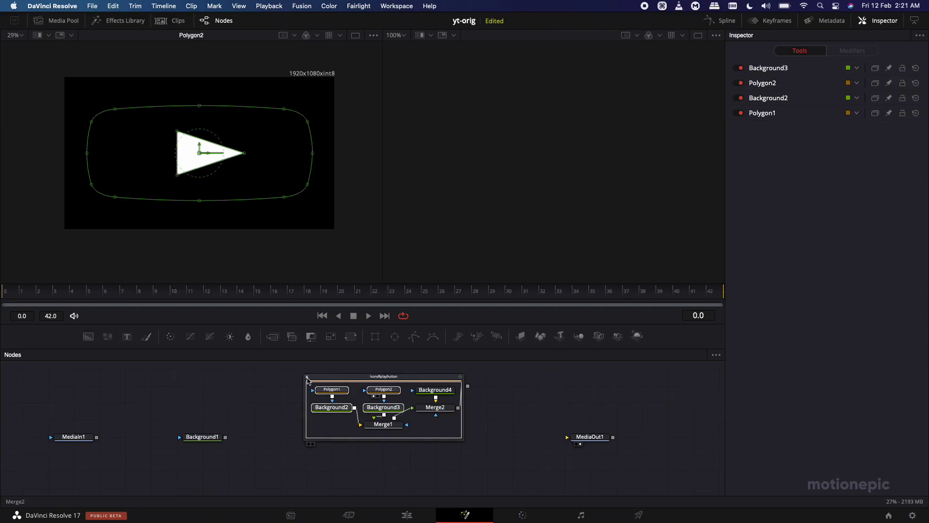
pyautogui.click(306, 376)
pyautogui.click(370, 388)
pyautogui.click(222, 402)
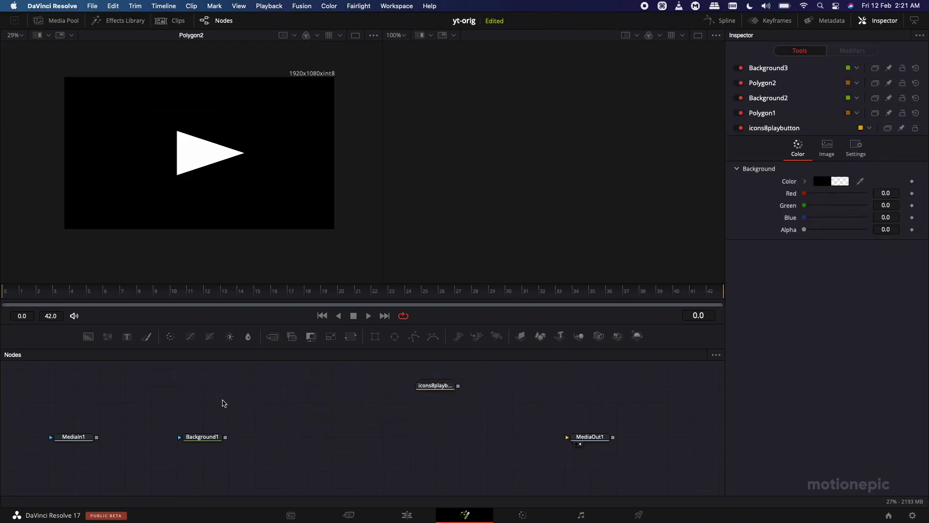
pyautogui.press('super+v')
pyautogui.moveTo(237, 420); pyautogui.dragTo(289, 386)
pyautogui.moveTo(370, 362); pyautogui.dragTo(276, 426)
pyautogui.click(279, 420)
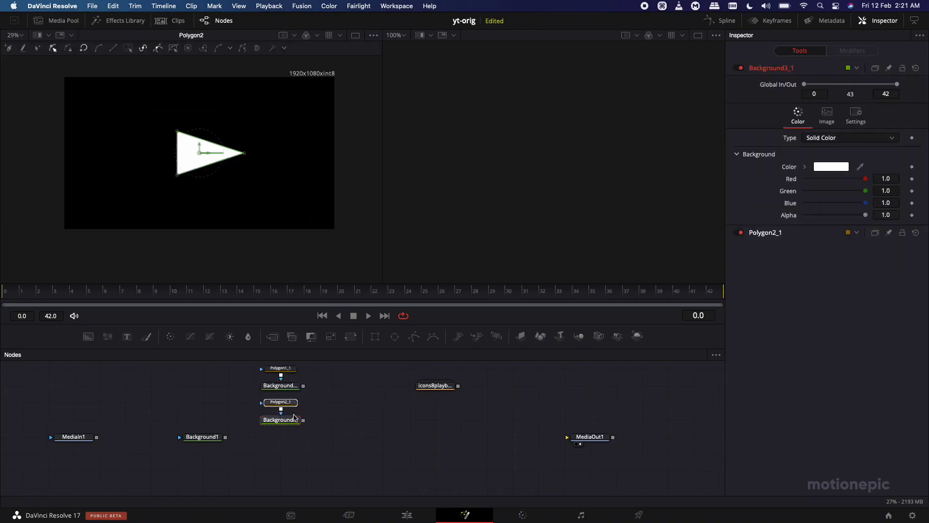
# Step: Merge the two pasted backgrounds with the white triangle over the red shape, view the merge in the first viewer, and delete the icons8playbutton group
pyautogui.click(303, 386)
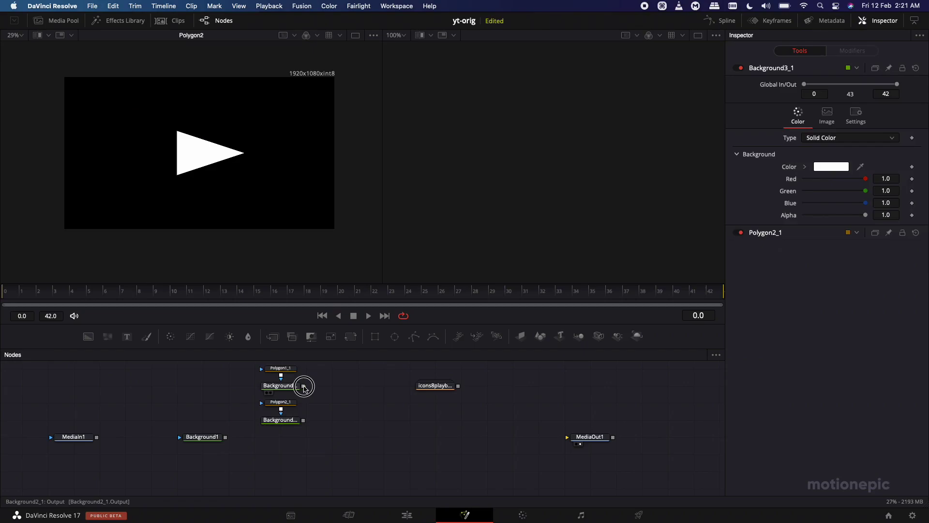
pyautogui.moveTo(303, 387); pyautogui.dragTo(220, 199)
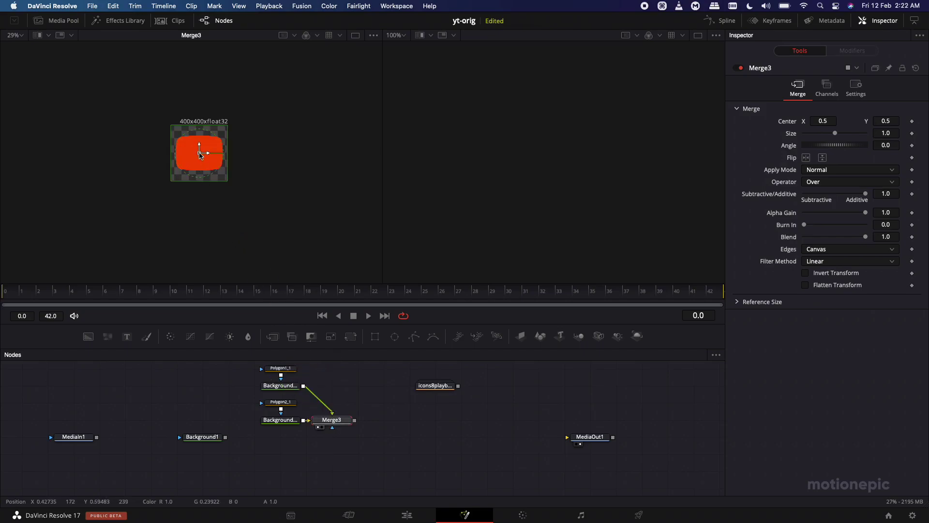
pyautogui.keyDown('super'); pyautogui.scroll(2, 200, 155); pyautogui.keyUp('super')
pyautogui.keyDown('super'); pyautogui.scroll(3, 200, 155); pyautogui.keyUp('super')
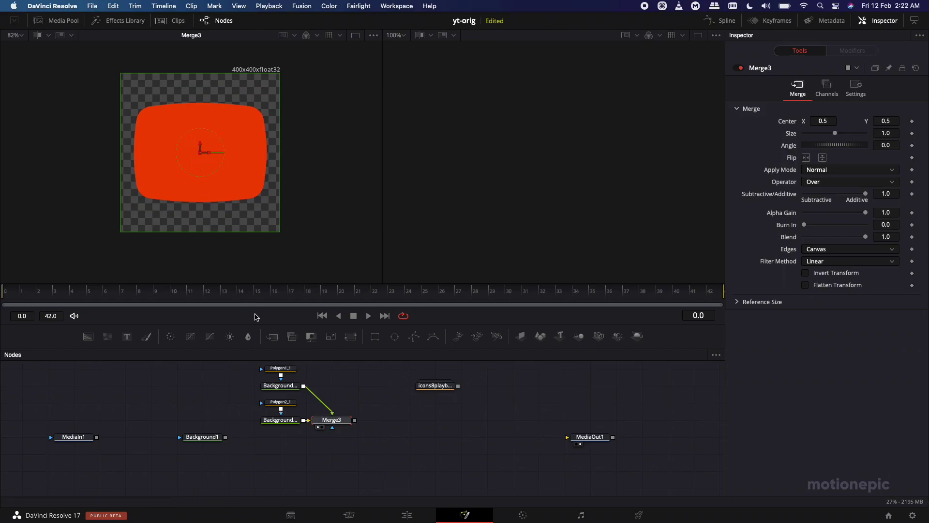
pyautogui.rightClick(332, 422)
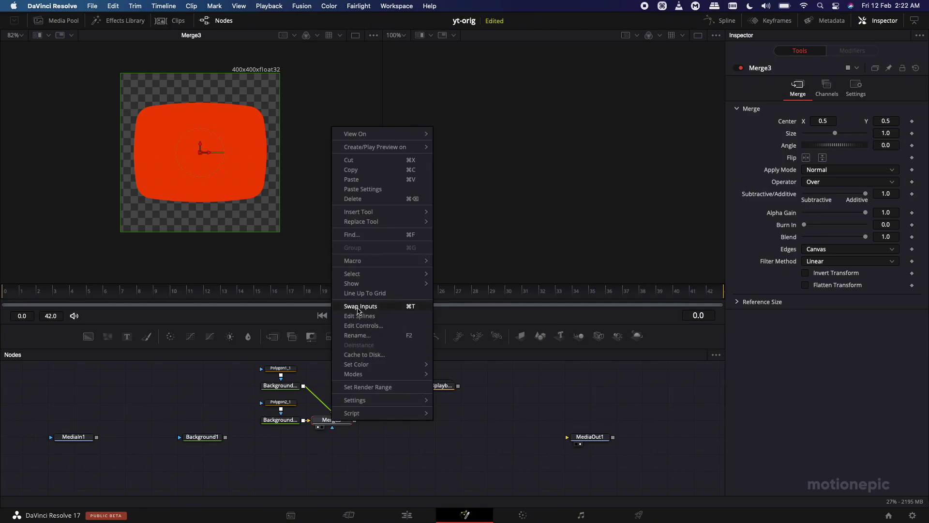
pyautogui.click(358, 307)
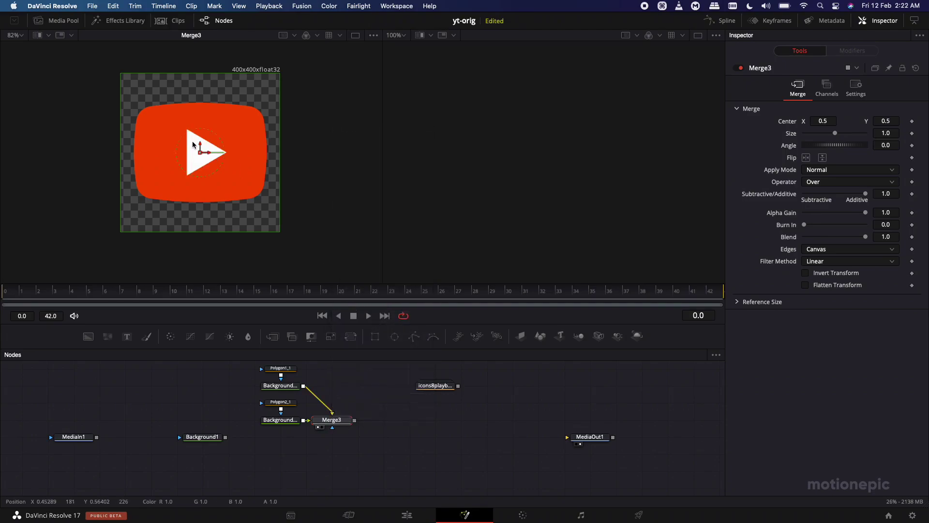
pyautogui.click(438, 388)
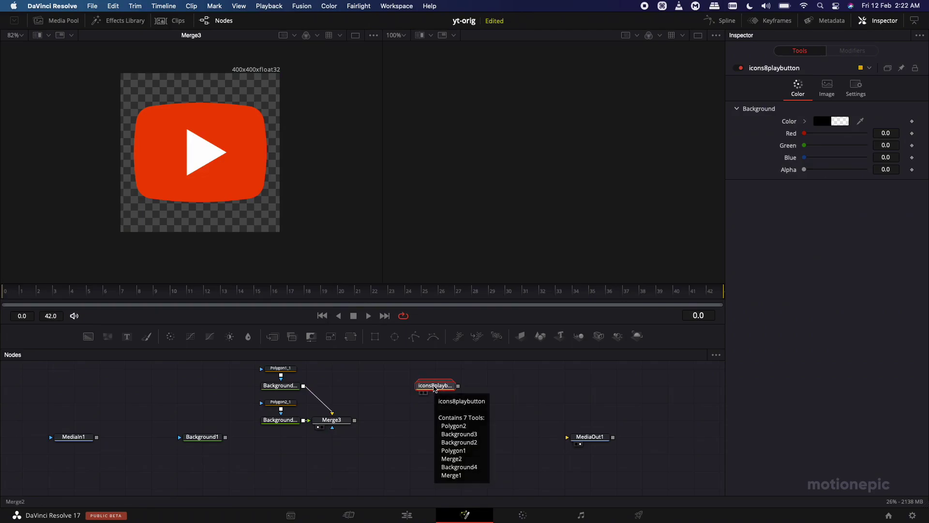
pyautogui.press('BackSpace')
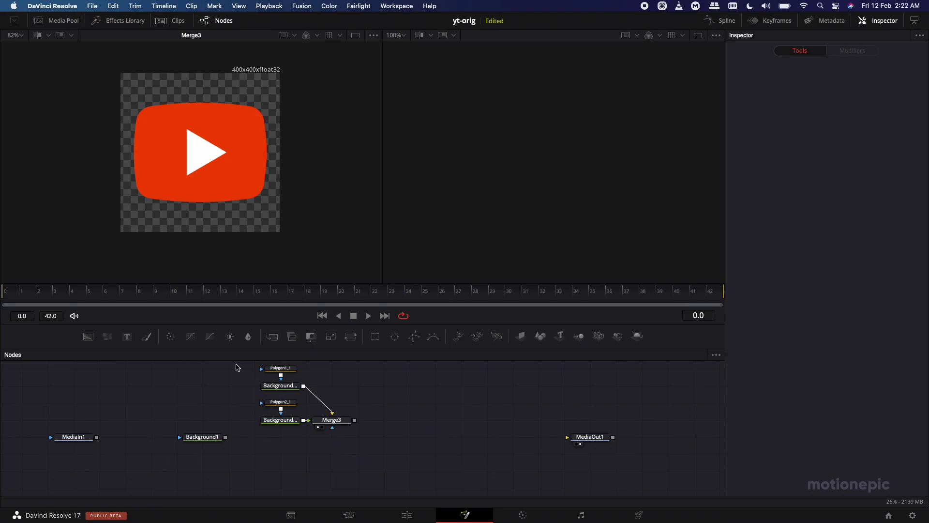
# Step: Flatten the red shape's upper and lower edges by moving Polygon1_1's middle points slightly inward
pyautogui.click(276, 371)
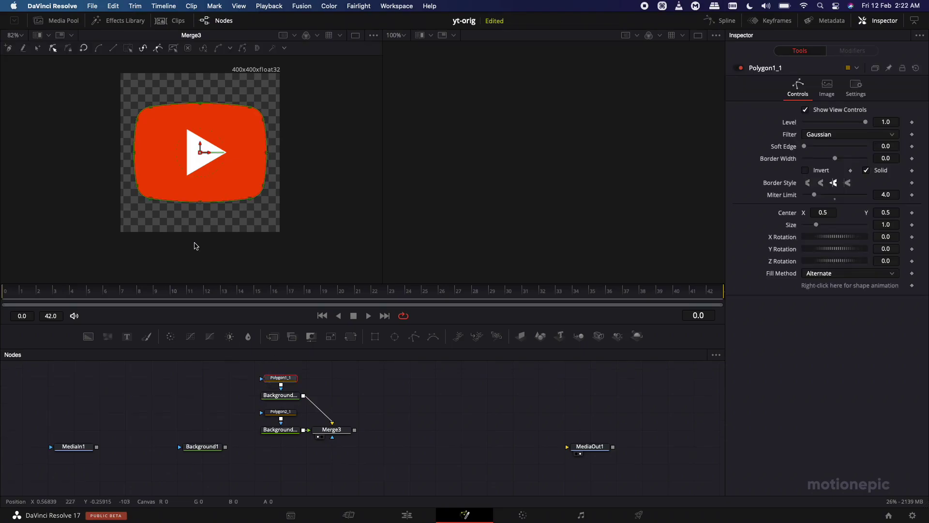
pyautogui.scroll(4, 203, 106)
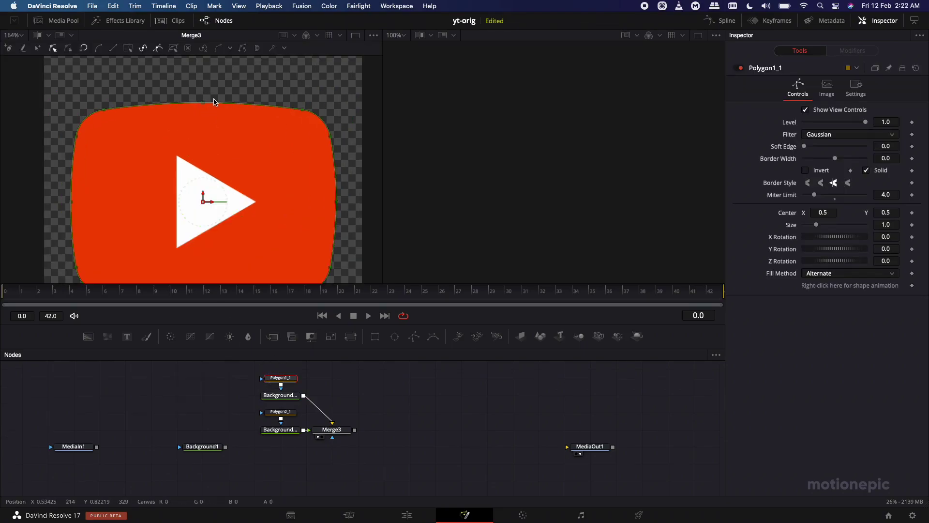
pyautogui.scroll(2, 192, 104)
pyautogui.scroll(-2, 191, 104)
pyautogui.click(203, 104)
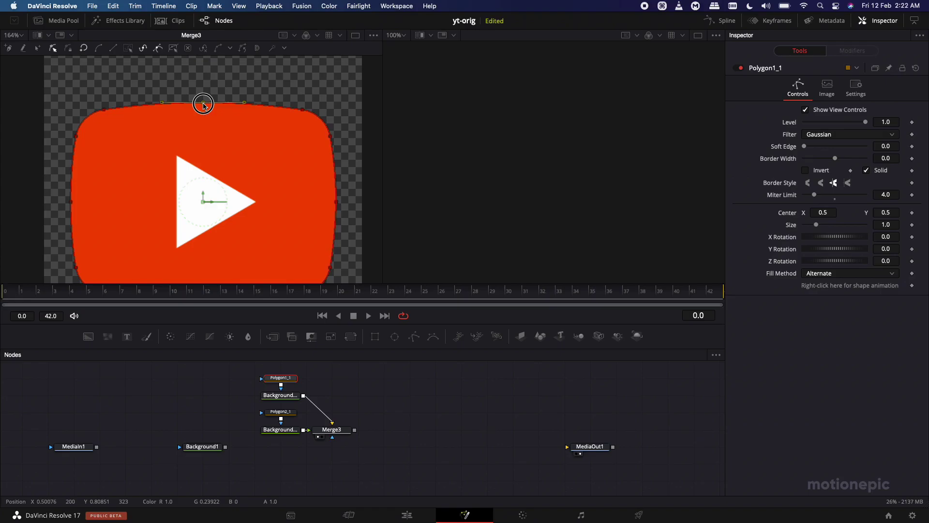
pyautogui.moveTo(204, 105); pyautogui.dragTo(203, 112)
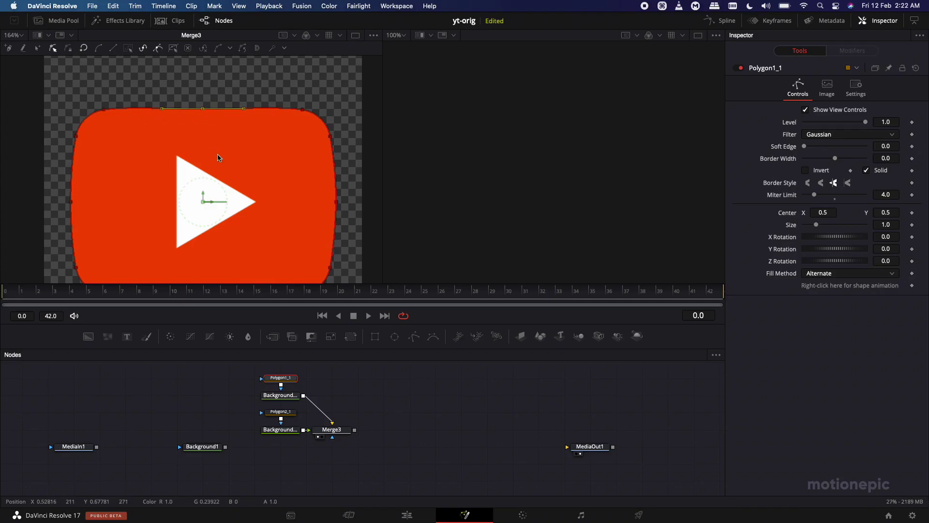
pyautogui.moveTo(217, 155); pyautogui.dragTo(213, 115)
pyautogui.moveTo(200, 256); pyautogui.dragTo(198, 249)
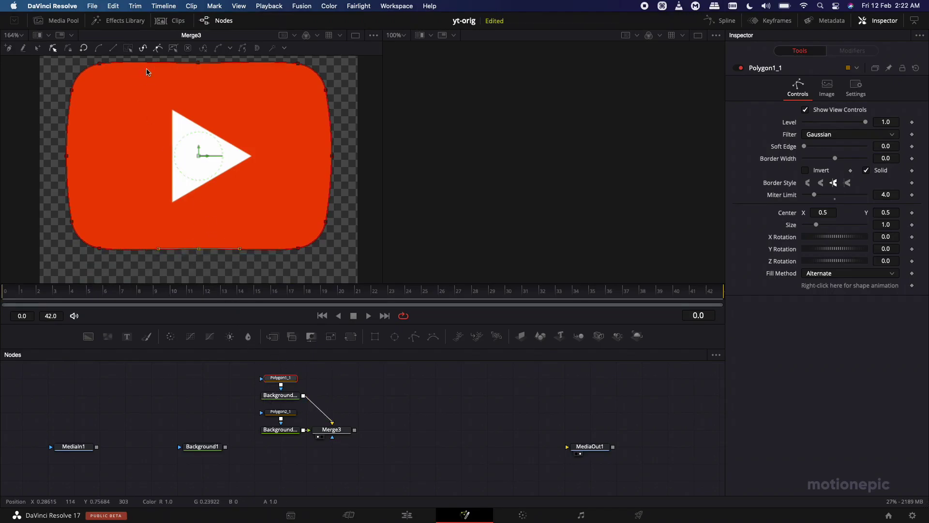
pyautogui.moveTo(198, 249); pyautogui.dragTo(199, 249)
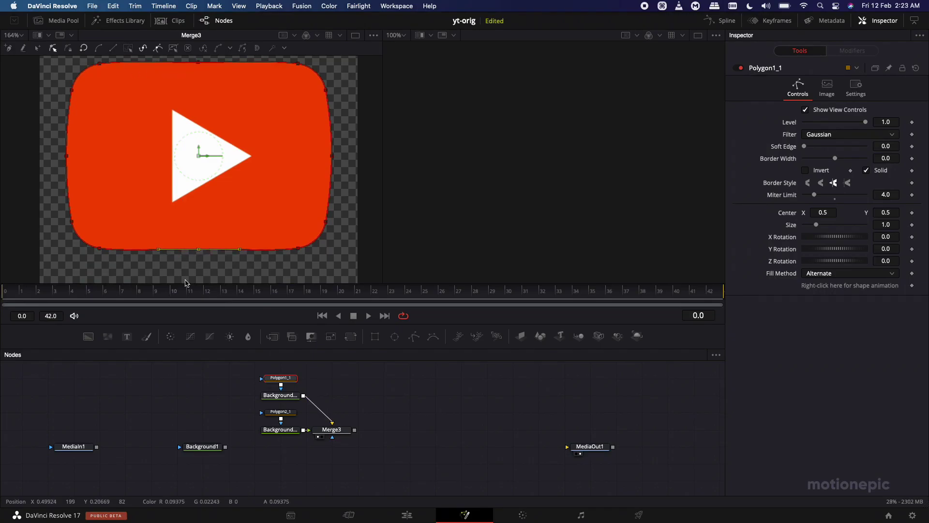
# Step: Group the two polygons, their backgrounds and Merge3 into a single node
pyautogui.moveTo(243, 371); pyautogui.dragTo(356, 439)
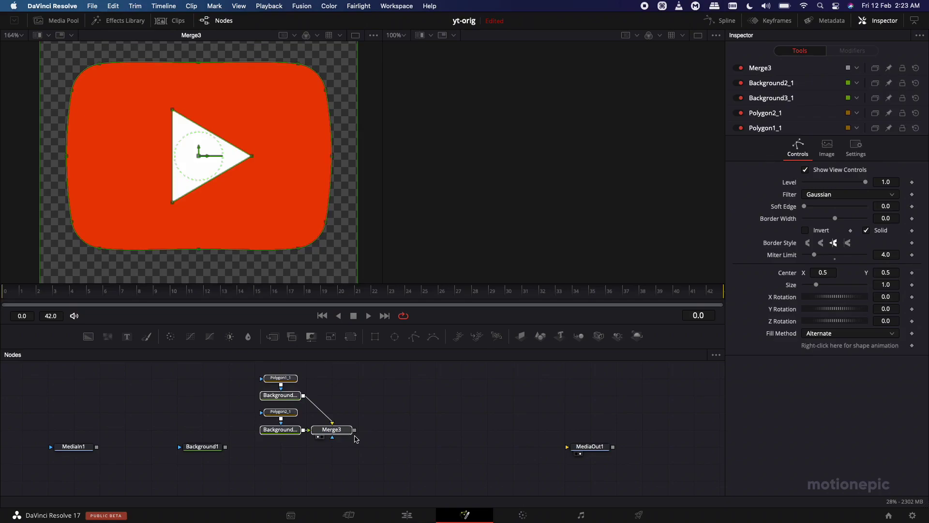
pyautogui.press('super')
pyautogui.press('super+g')
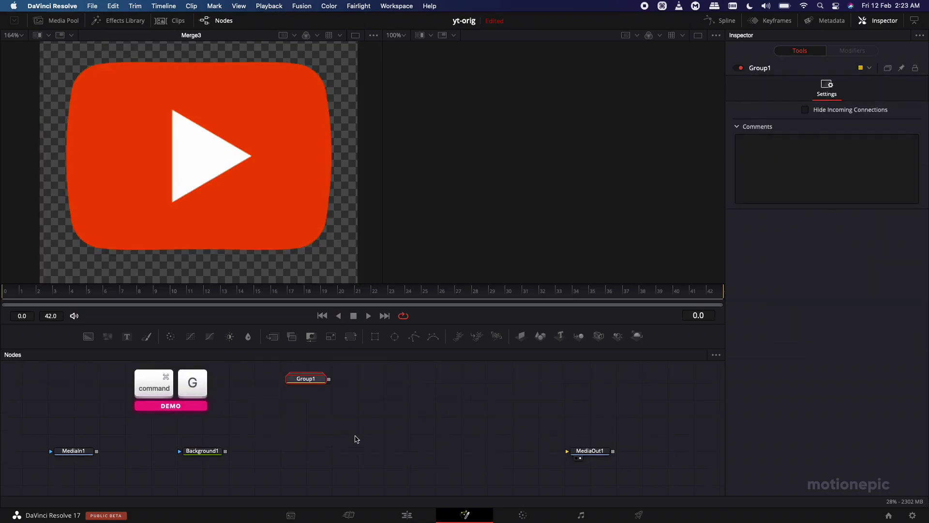
# Step: Merge the logo group over Background1 and show the new merge in the second viewer
pyautogui.moveTo(308, 382); pyautogui.dragTo(225, 452)
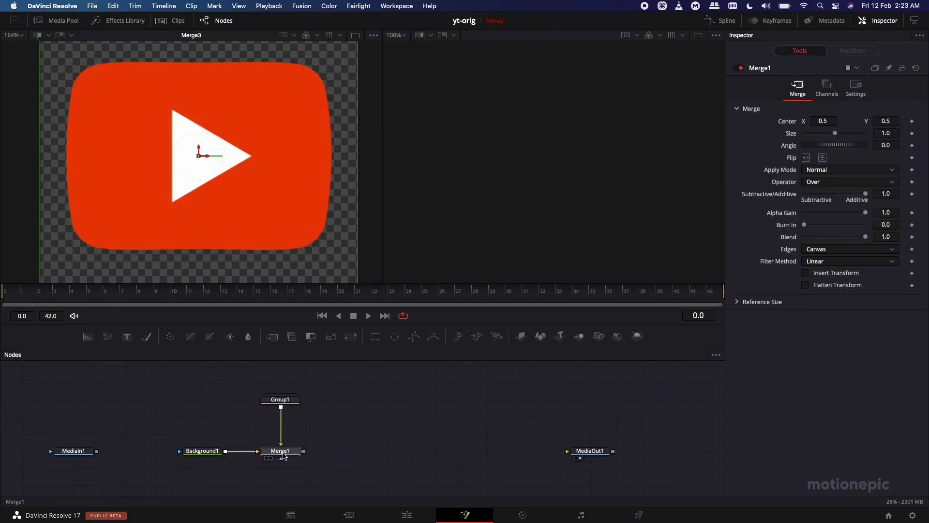
pyautogui.moveTo(284, 456); pyautogui.dragTo(570, 146)
pyautogui.scroll(-2, 564, 147)
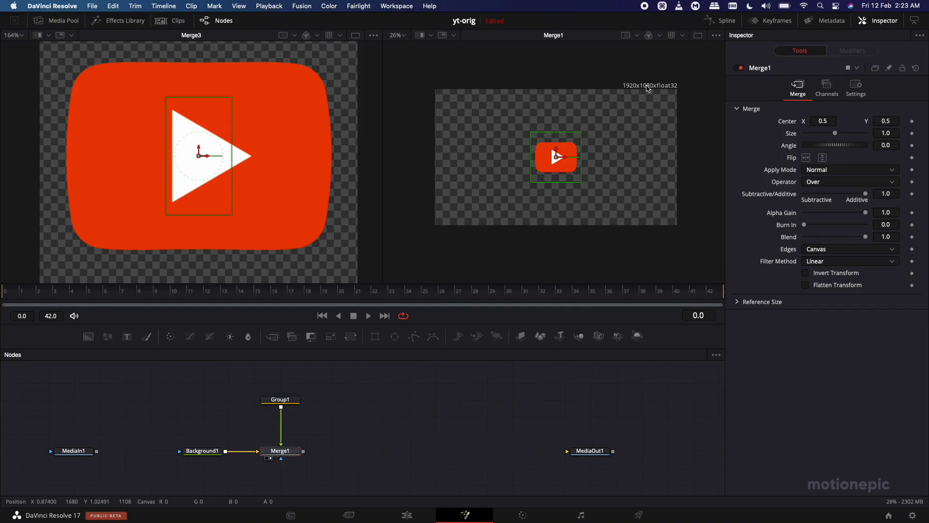
# Step: Swap the foreground and background inputs of Merge1
pyautogui.scroll(-2, 164, 118)
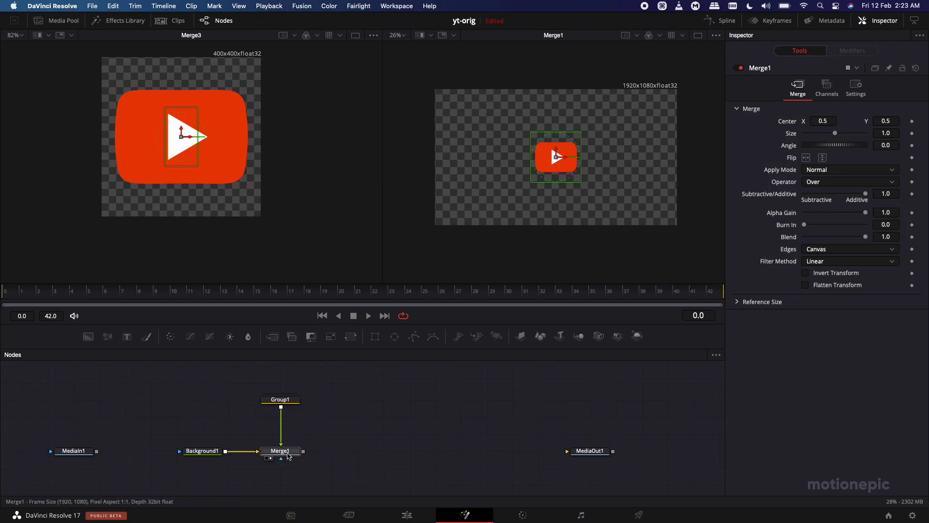
pyautogui.rightClick(282, 456)
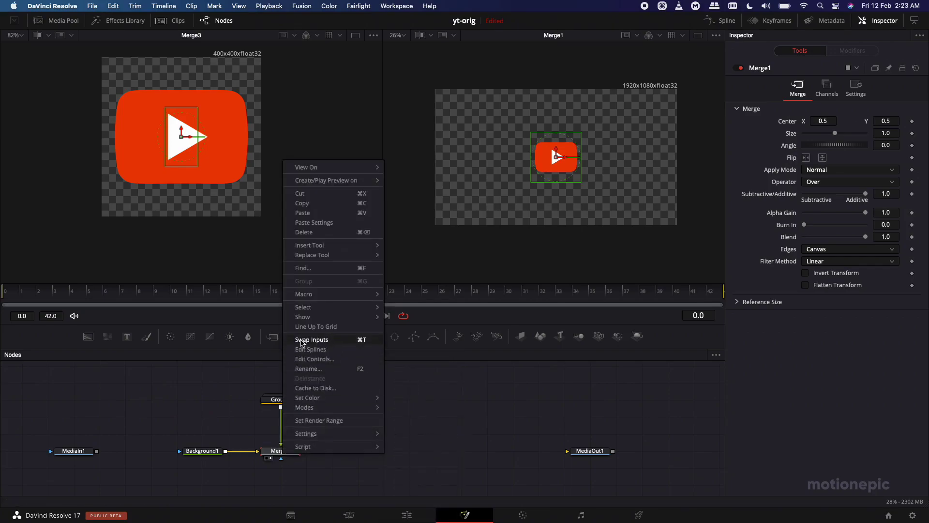
pyautogui.click(314, 341)
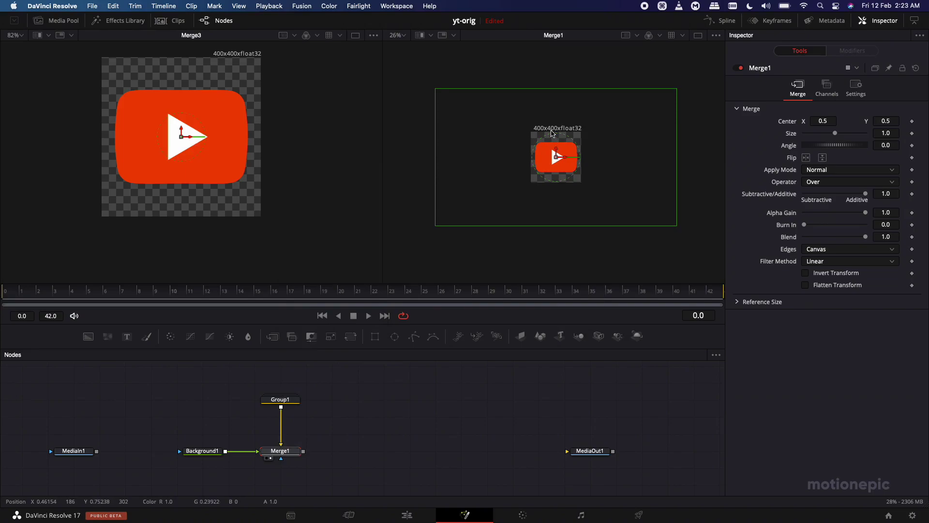
# Step: Swap Merge1's inputs again so that Background1 is the background and the logo group the foreground
pyautogui.rightClick(310, 455)
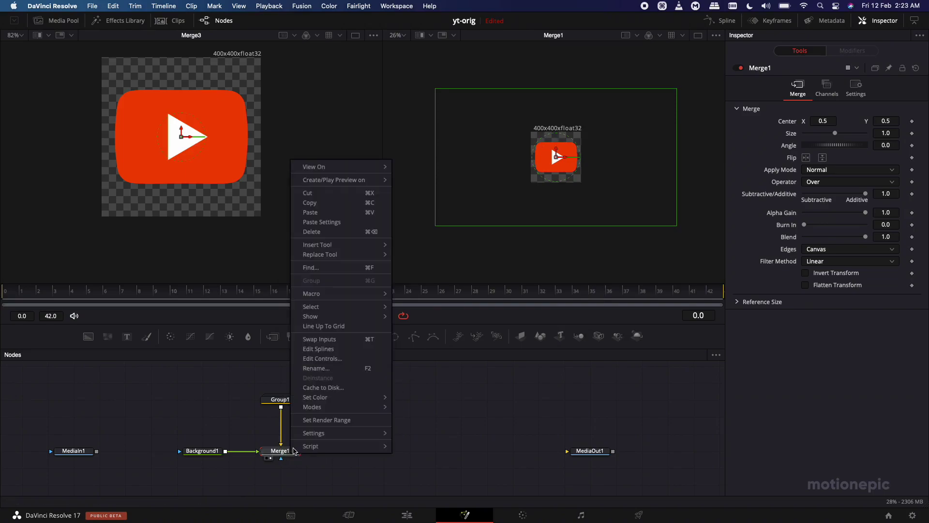
pyautogui.click(326, 340)
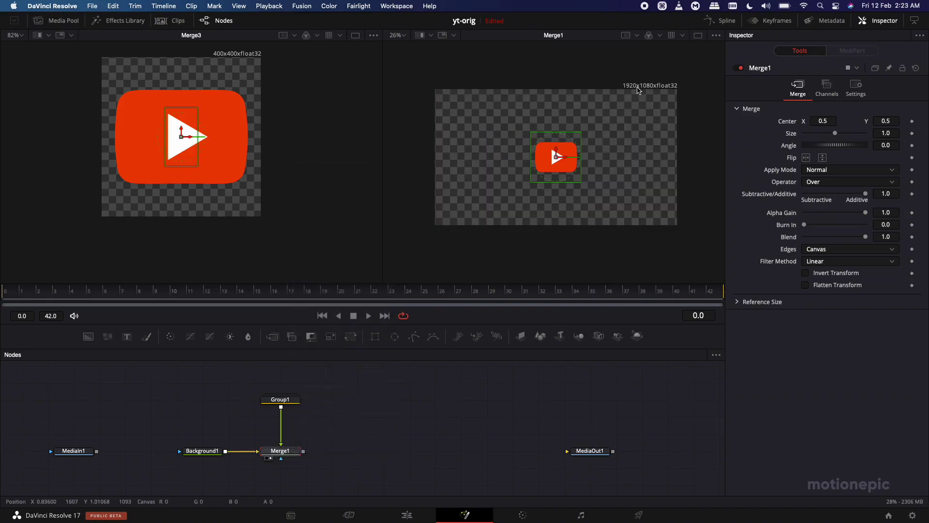
pyautogui.click(358, 420)
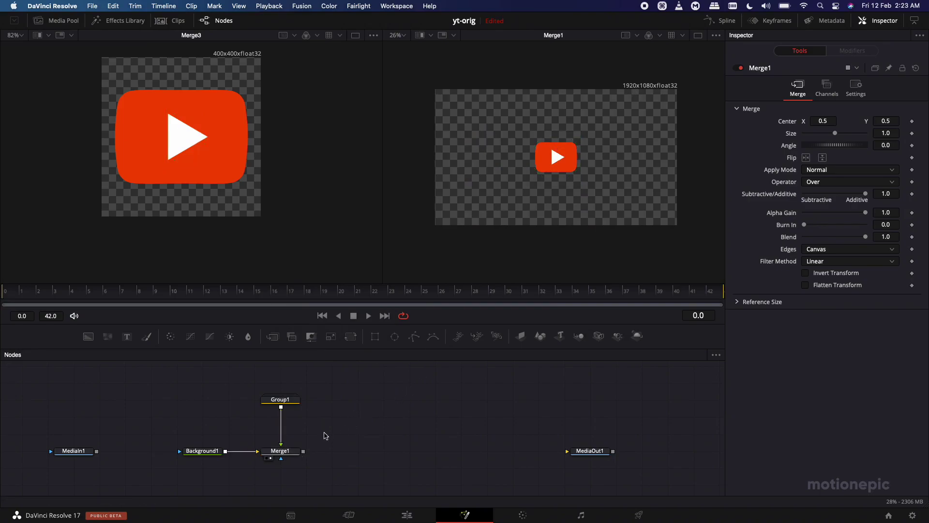
pyautogui.moveTo(334, 432)
pyautogui.mouseDown()
pyautogui.moveTo(296, 428)
pyautogui.moveTo(329, 434)
pyautogui.mouseUp()
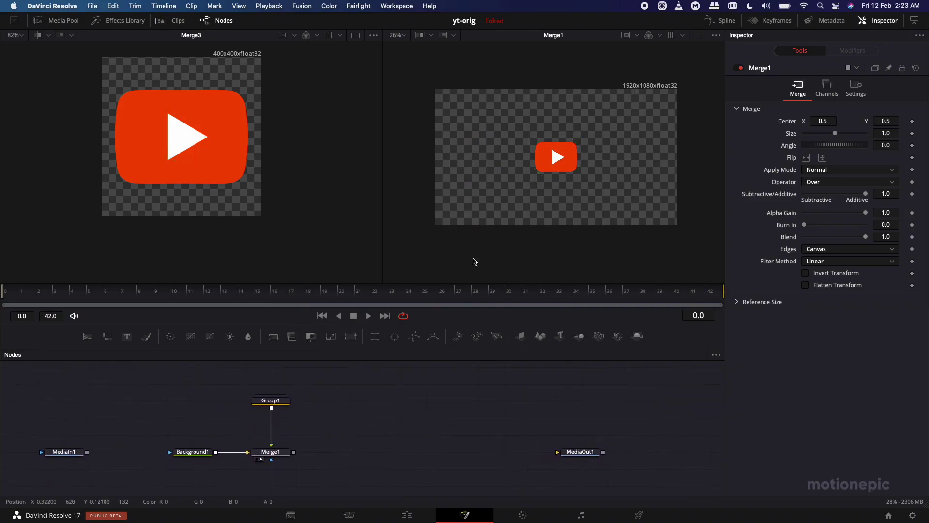
# Step: Scale the logo down by setting Merge1's size to 0.6
pyautogui.click(275, 457)
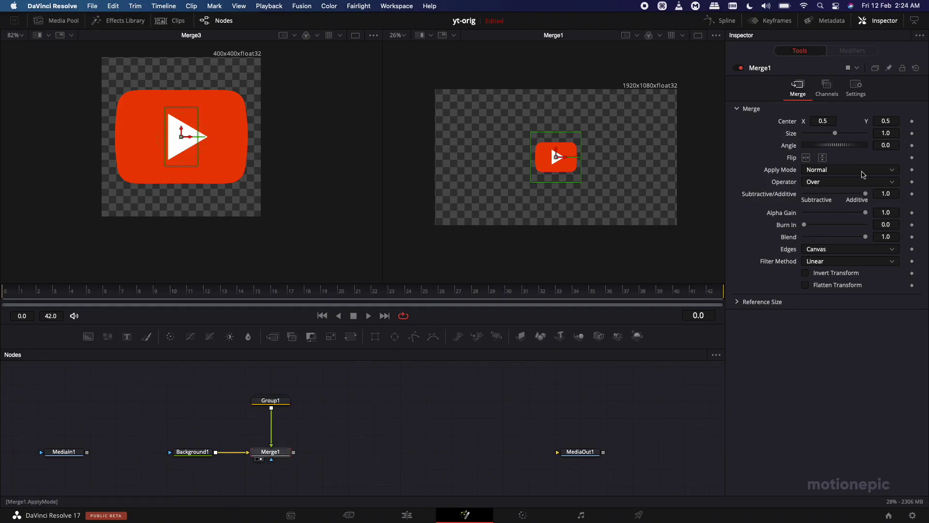
pyautogui.moveTo(836, 137); pyautogui.dragTo(823, 137)
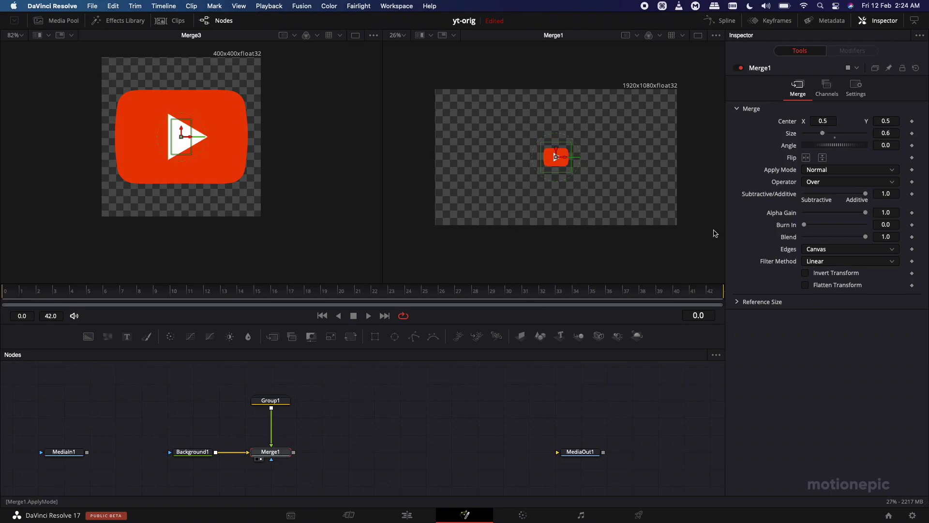
pyautogui.hscroll(3, 334, 420)
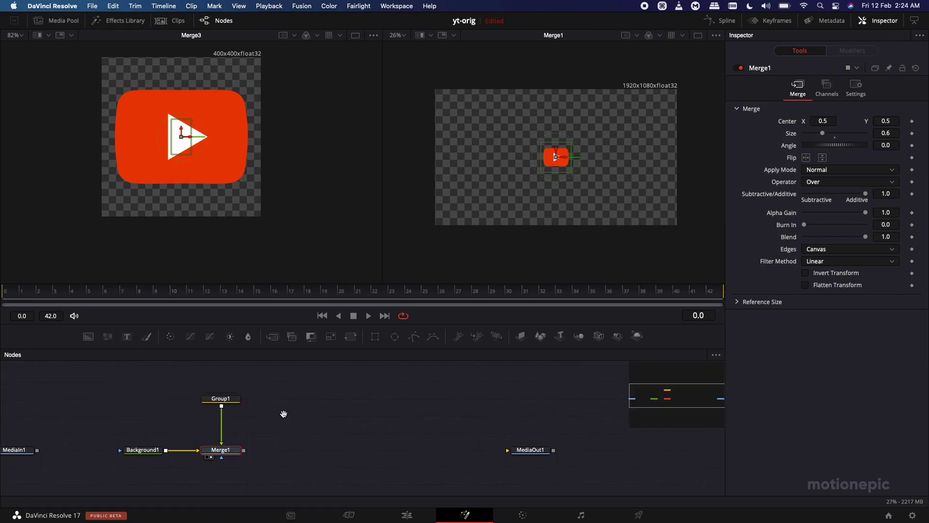
# Step: Keyframe Merge1's center at X 0.5 on frame 0 and at X 0.254 on frame 24
pyautogui.moveTo(17, 291); pyautogui.dragTo(3, 290)
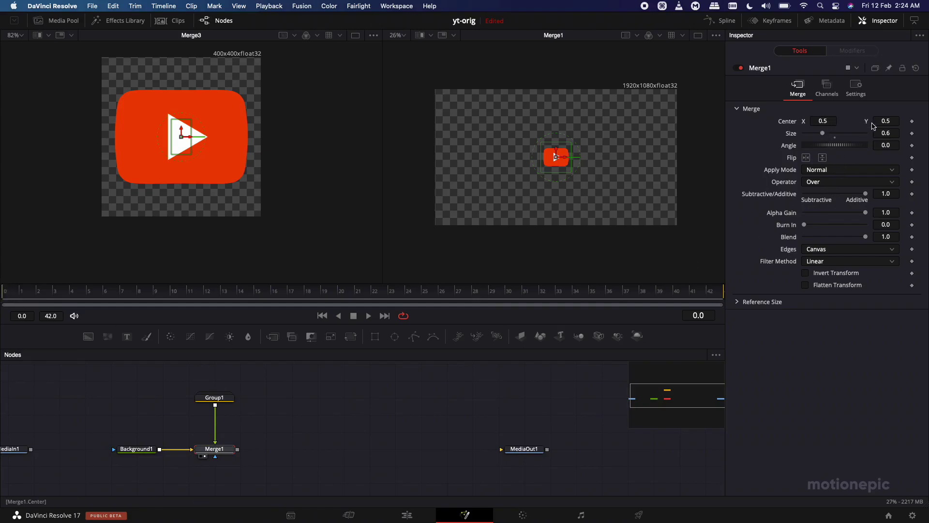
pyautogui.click(913, 122)
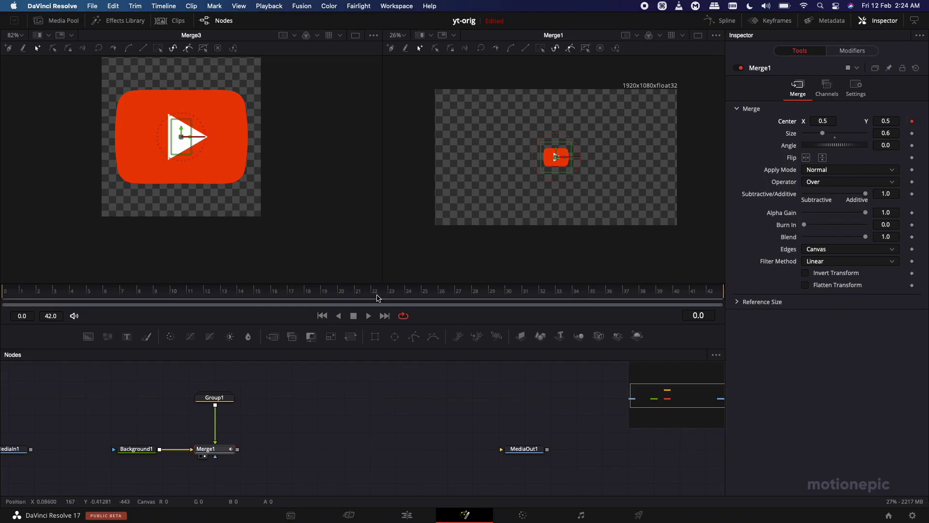
pyautogui.click(358, 292)
pyautogui.moveTo(360, 293); pyautogui.dragTo(409, 295)
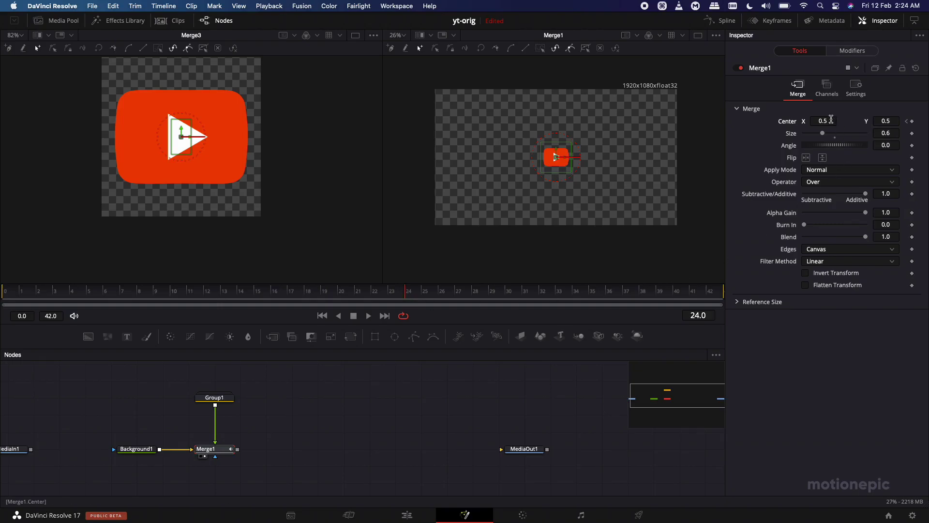
pyautogui.moveTo(831, 119); pyautogui.dragTo(712, 123)
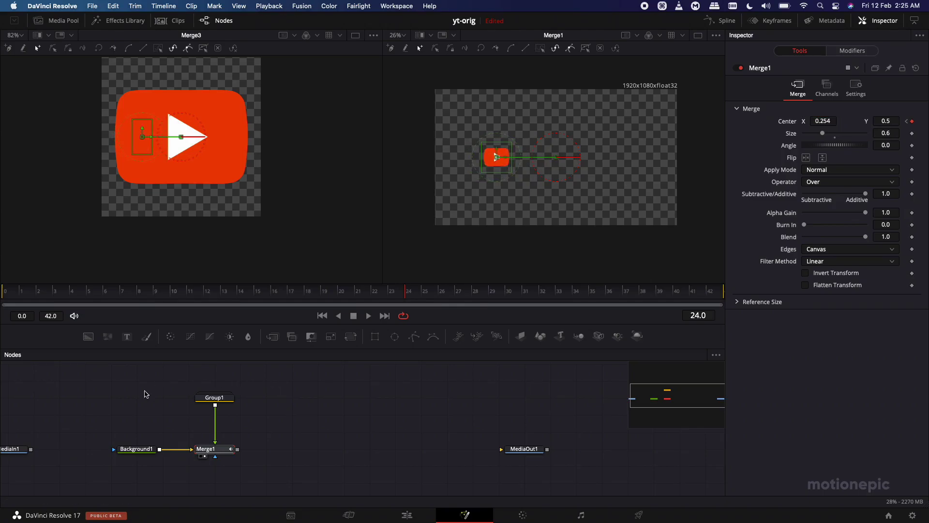
# Step: Show the original clip MediaIn1 in the first viewer and fit it to the view
pyautogui.moveTo(114, 417); pyautogui.dragTo(206, 421)
pyautogui.click(104, 441)
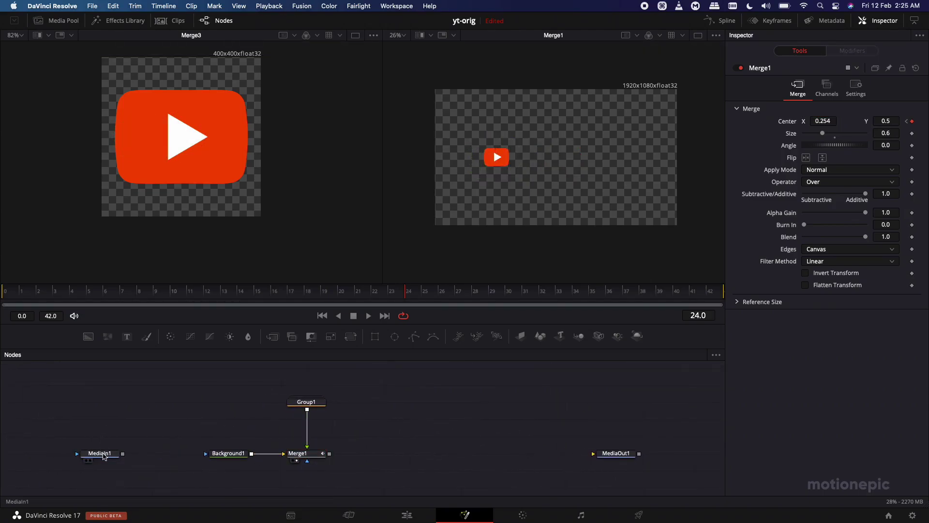
pyautogui.moveTo(104, 455); pyautogui.dragTo(155, 164)
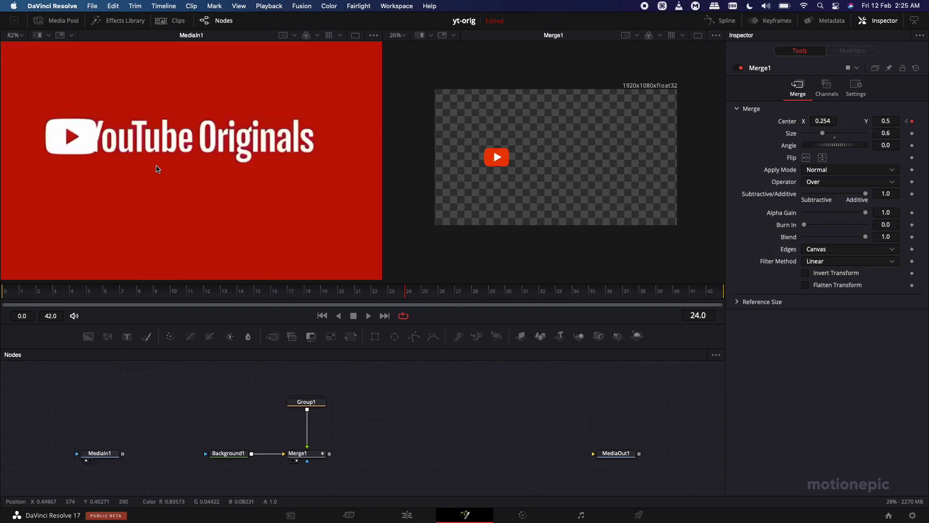
pyautogui.hotkey('ctrl', 'f')
# Step: Play the composition from frame 0 to compare the logo's movement with the original clip
pyautogui.click(6, 291)
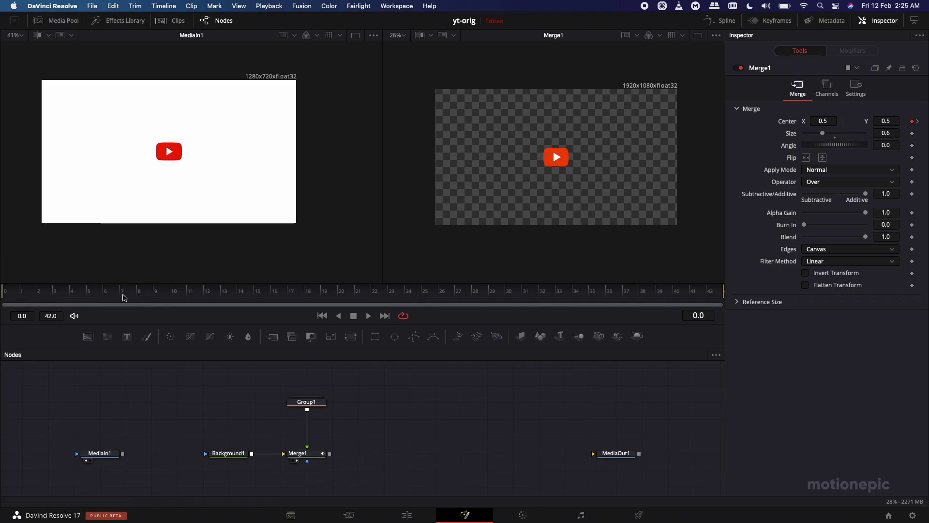
pyautogui.click(356, 317)
pyautogui.click(367, 317)
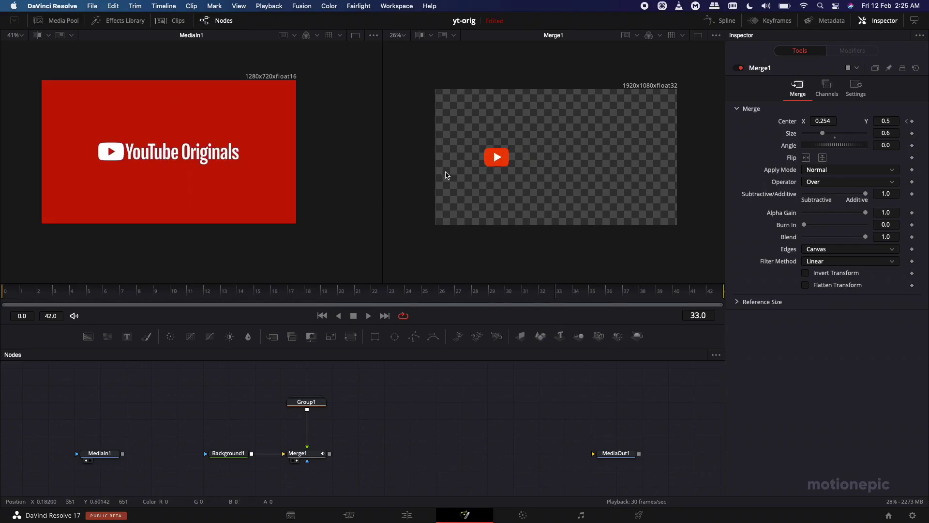
# Step: Show Merge1's center displacement curve in the spline editor and smooth both of its keyframes
pyautogui.click(306, 451)
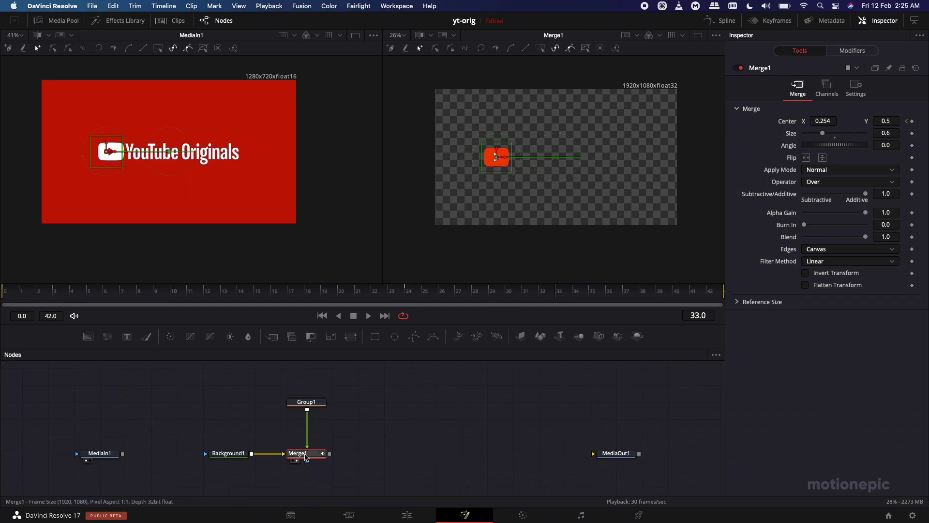
pyautogui.click(721, 21)
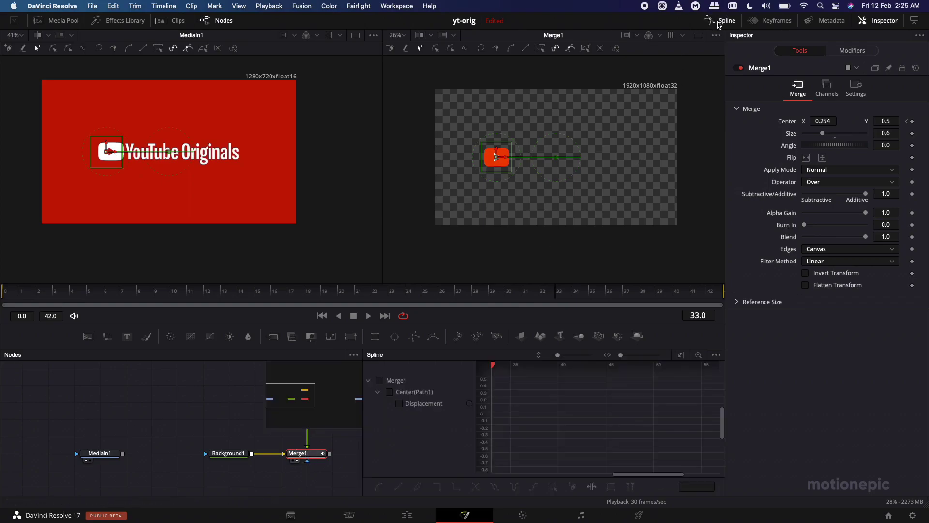
pyautogui.click(400, 404)
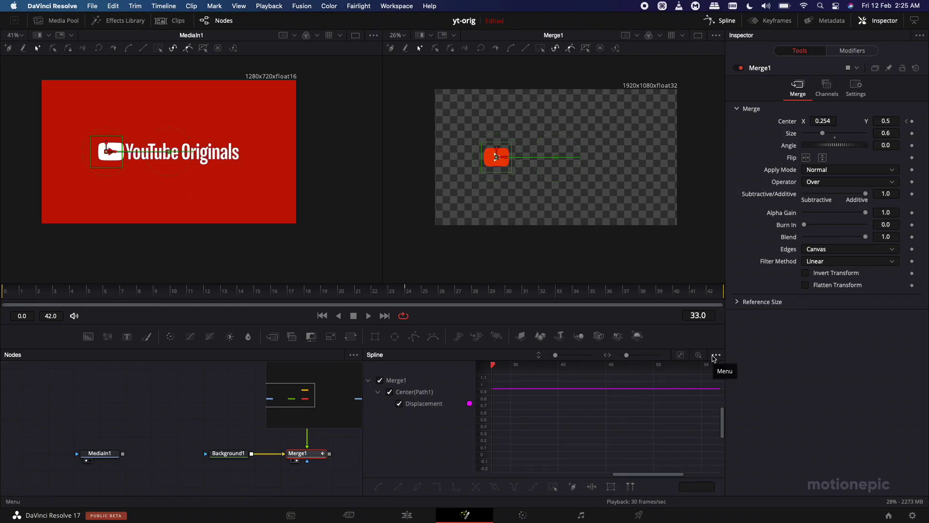
pyautogui.click(681, 356)
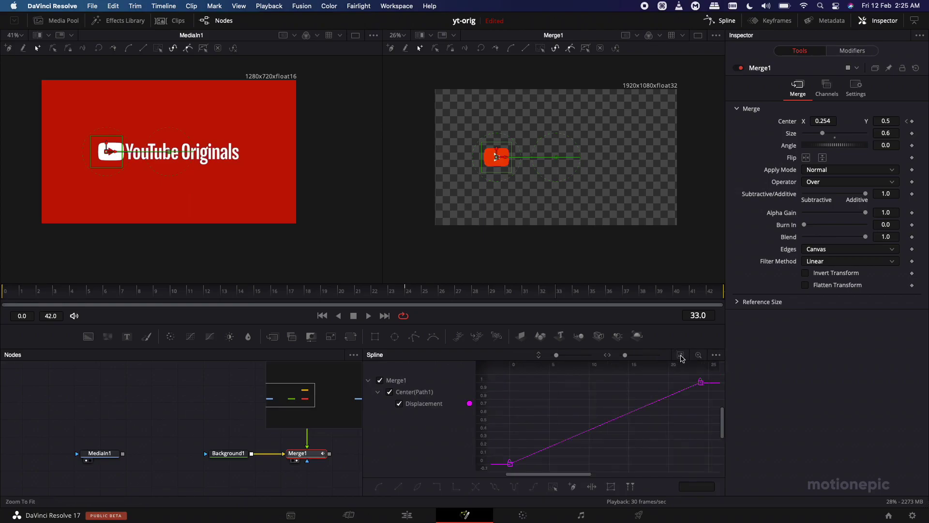
pyautogui.moveTo(710, 376); pyautogui.dragTo(497, 467)
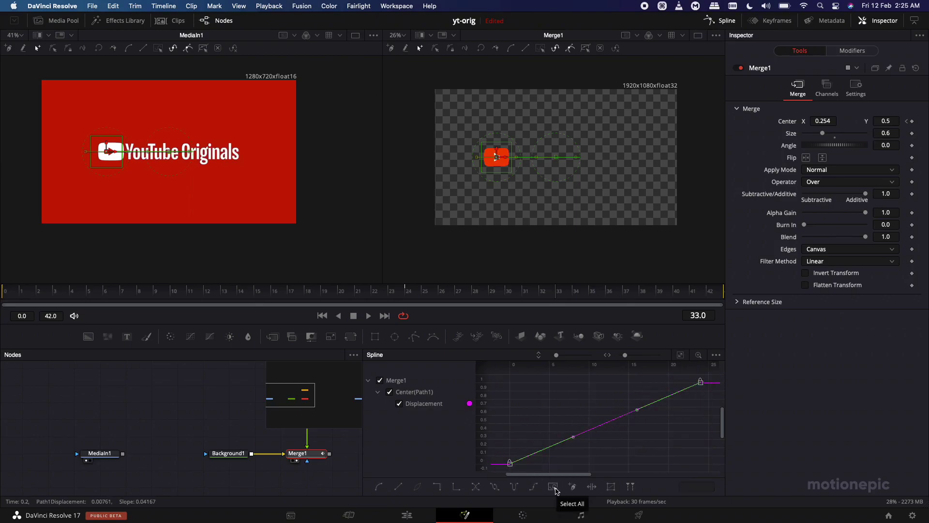
pyautogui.press('s')
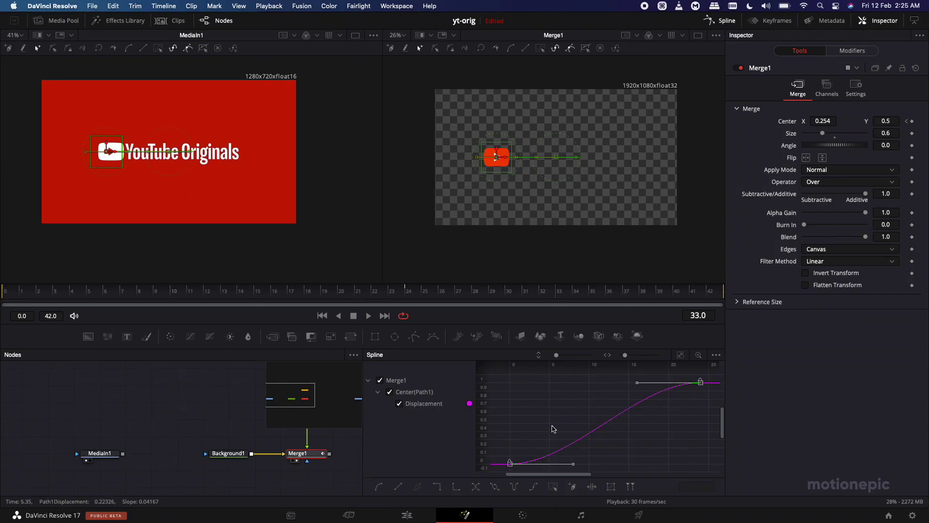
# Step: Set the displacement curve's Ease Out to 100 and close the spline editor
pyautogui.press('t')
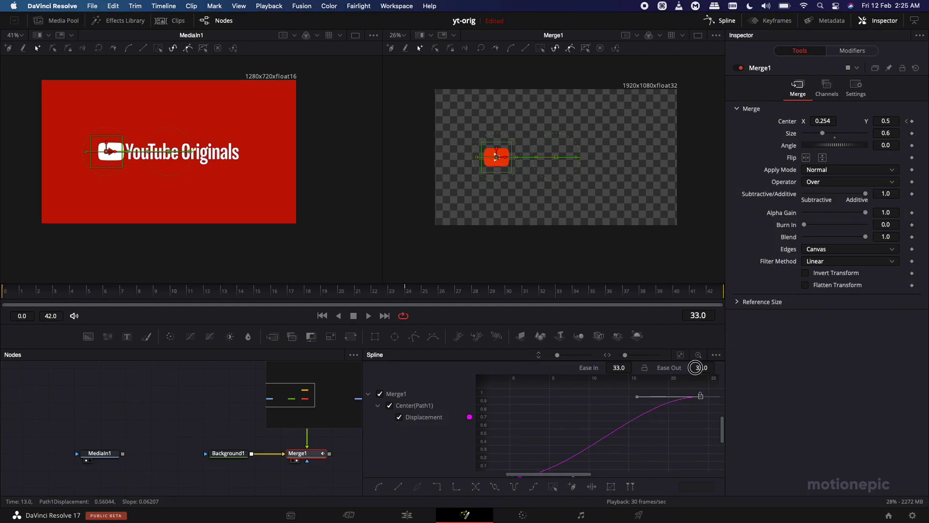
pyautogui.moveTo(695, 367); pyautogui.dragTo(671, 270)
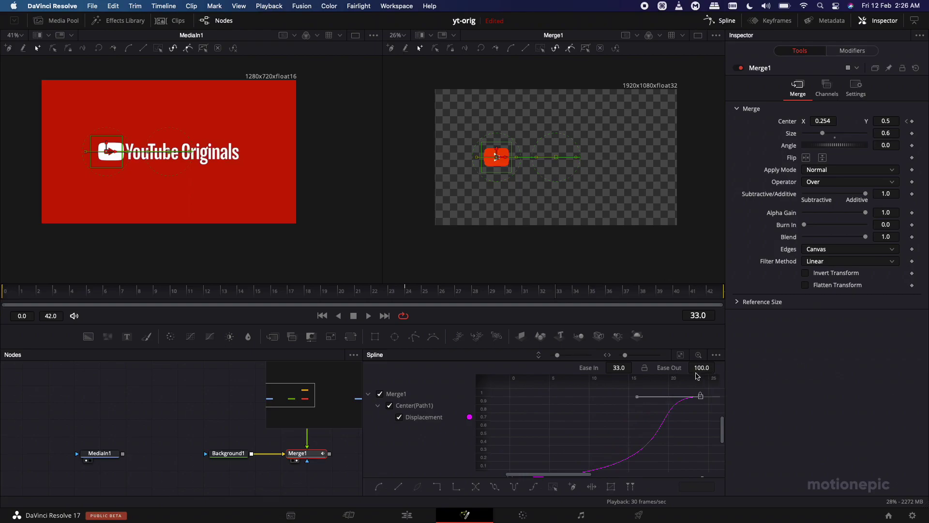
pyautogui.click(720, 21)
# Step: Play back the eased logo movement alongside the original clip
pyautogui.press('[')
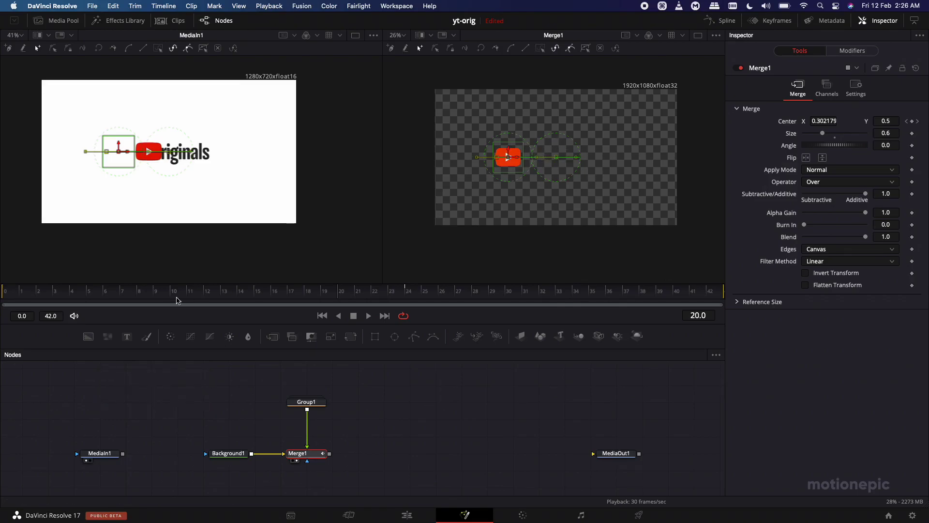
pyautogui.press('space')
pyautogui.press('space')
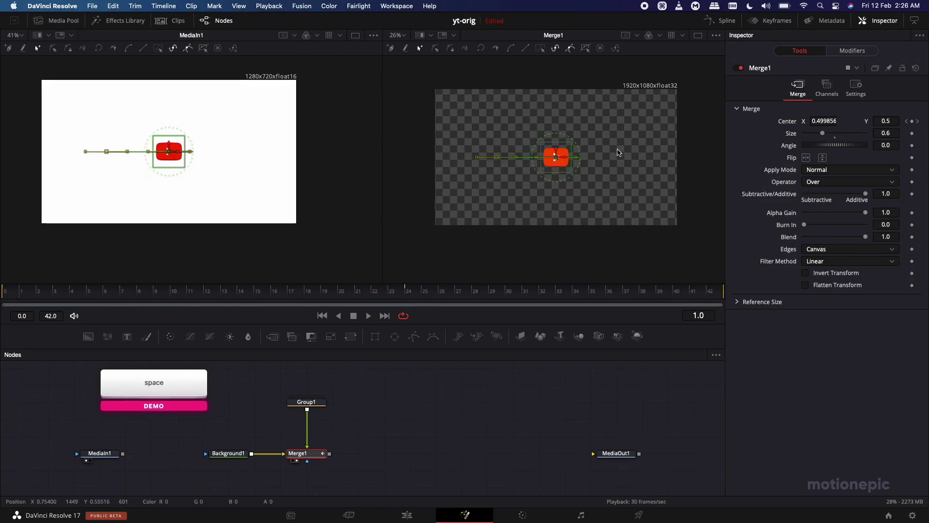
pyautogui.press('space')
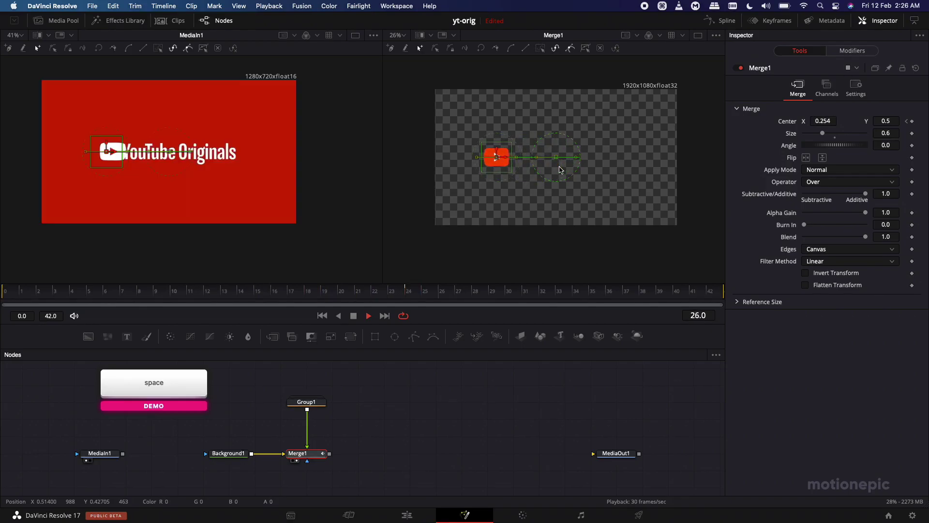
pyautogui.press('space')
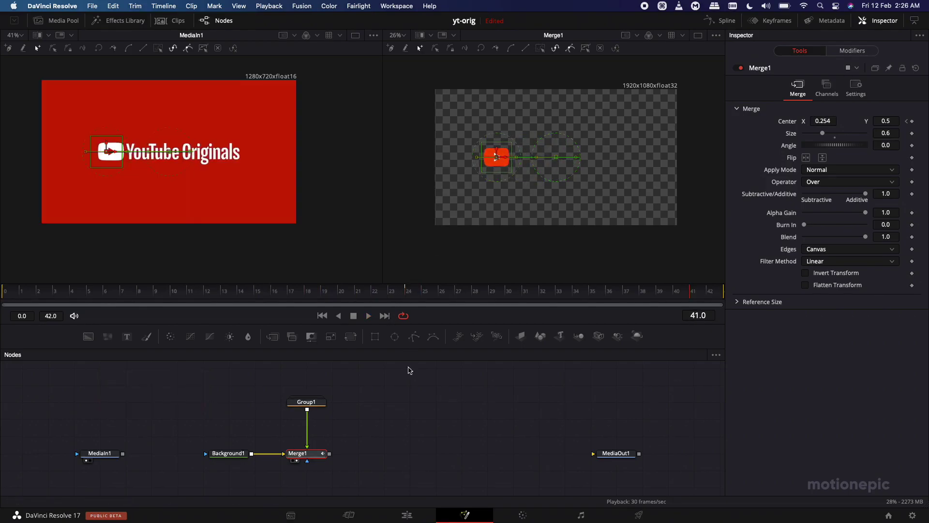
# Step: Add a Text node merged over Merge1's output and show the new merge in the second viewer
pyautogui.hscroll(3, 373, 421)
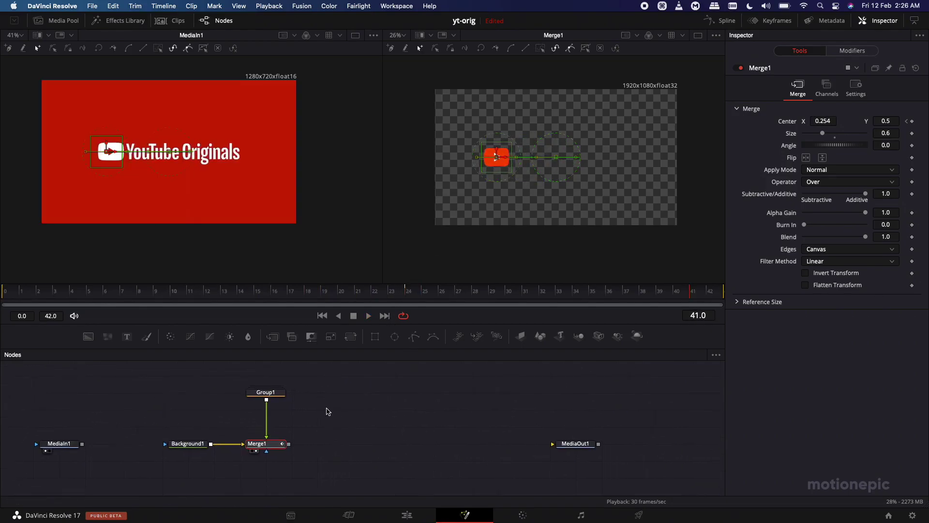
pyautogui.hscroll(1, 204, 374)
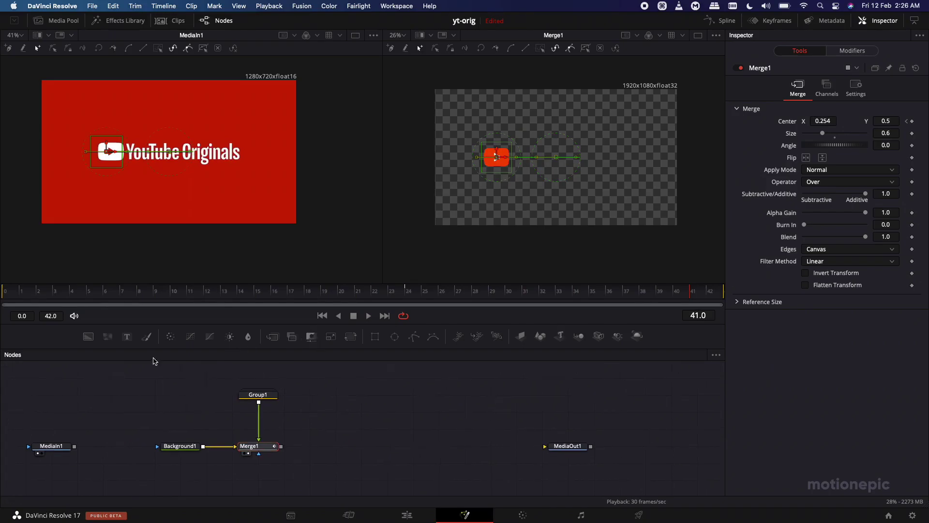
pyautogui.moveTo(130, 340); pyautogui.dragTo(282, 449)
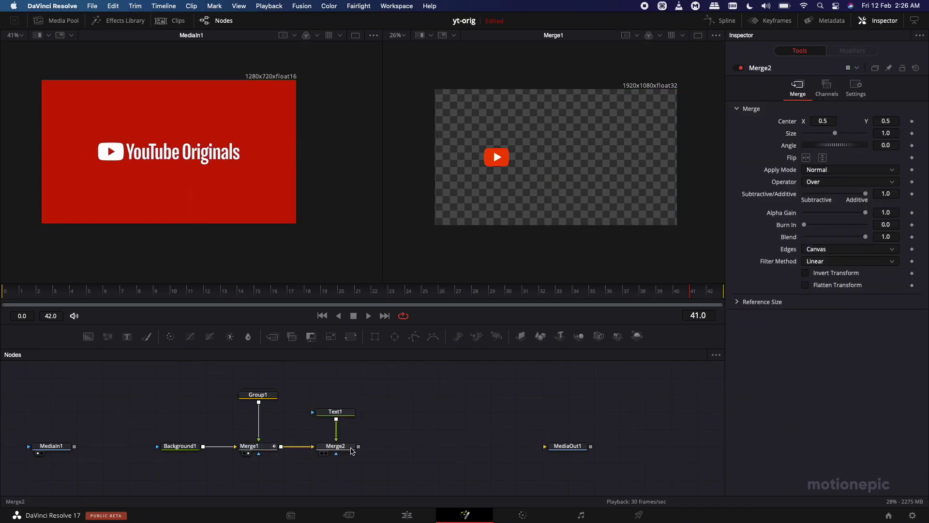
pyautogui.moveTo(341, 450); pyautogui.dragTo(483, 257)
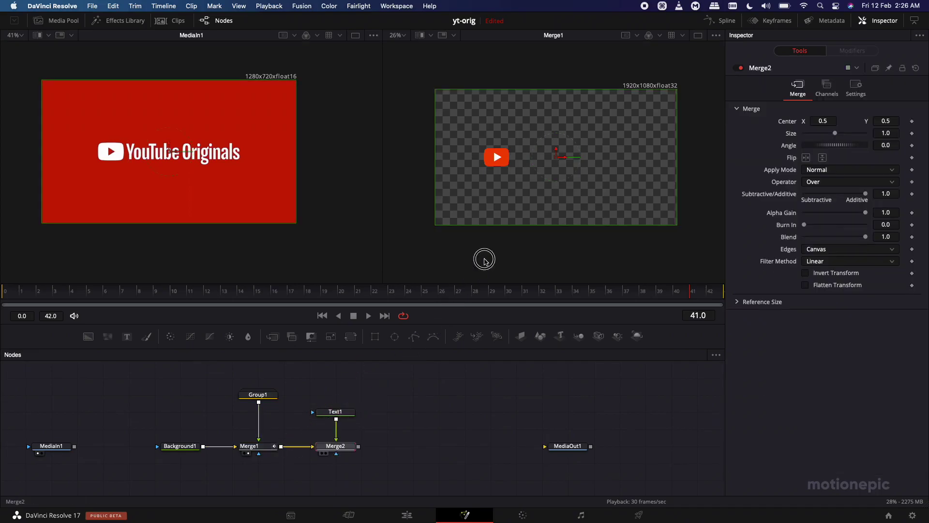
# Step: Enter "YouTube Originals" as the title text of Text1
pyautogui.click(339, 413)
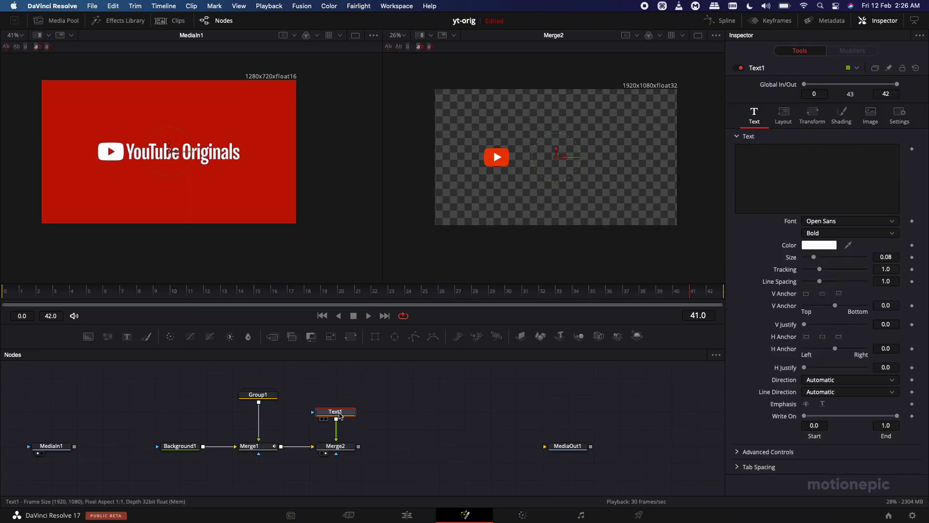
pyautogui.click(770, 157)
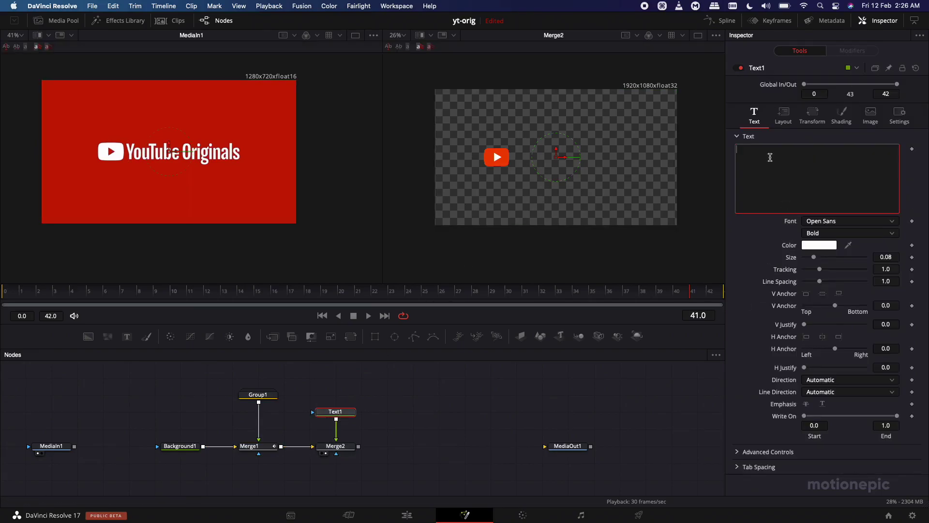
pyautogui.write('You')
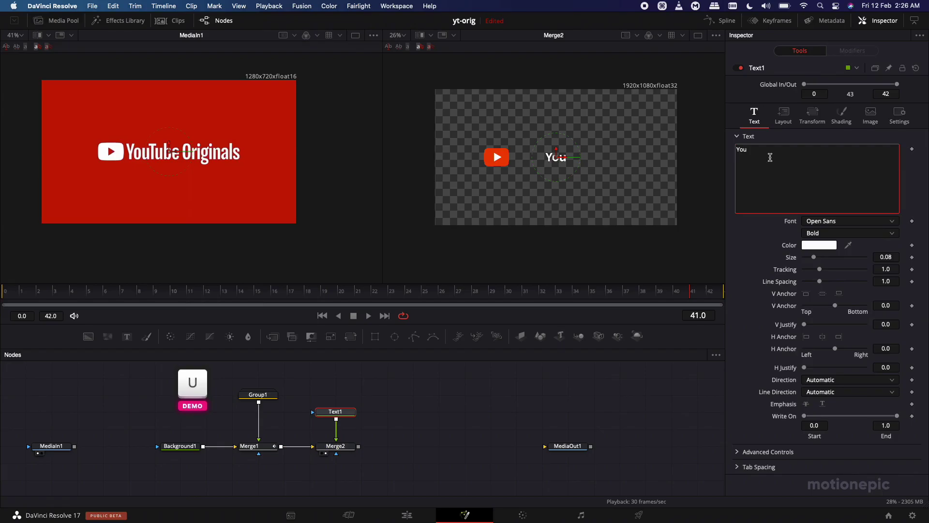
pyautogui.write('Tube Origi')
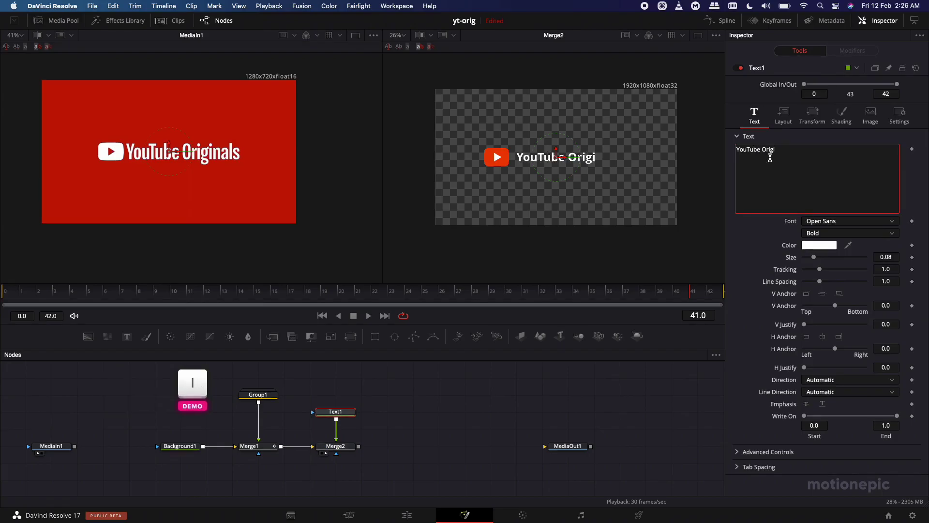
pyautogui.write('nals')
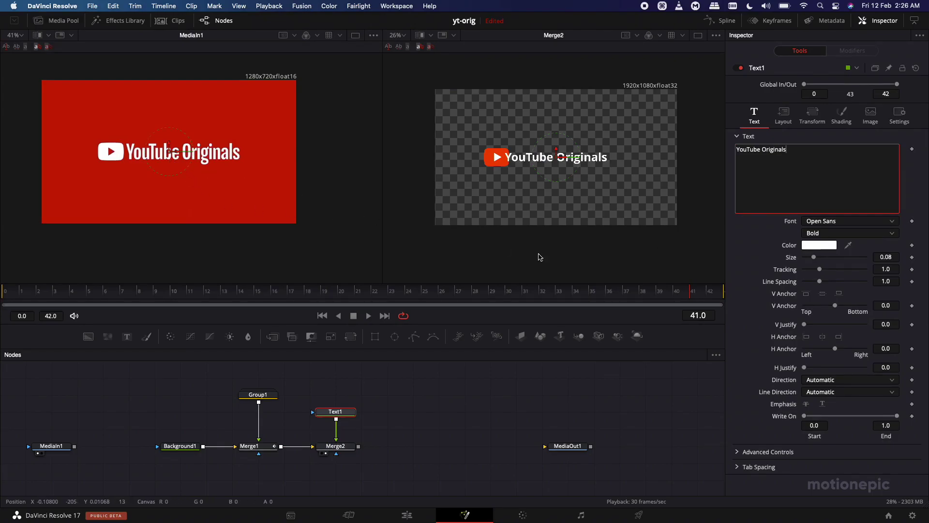
# Step: Set the title's font to Trade Gothic LT Std, its size to 0.0945 and its tracking to 0.959
pyautogui.click(823, 221)
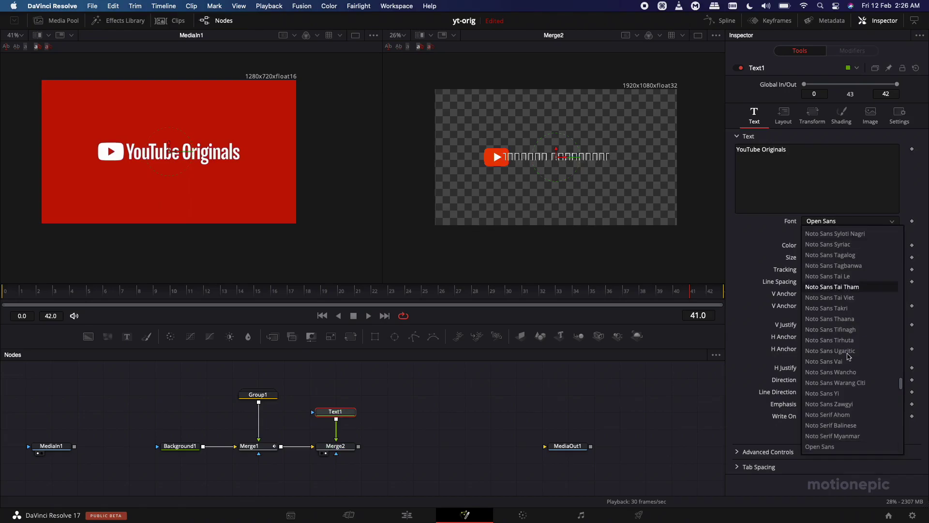
pyautogui.scroll(-5, 839, 392)
pyautogui.scroll(-20, 839, 394)
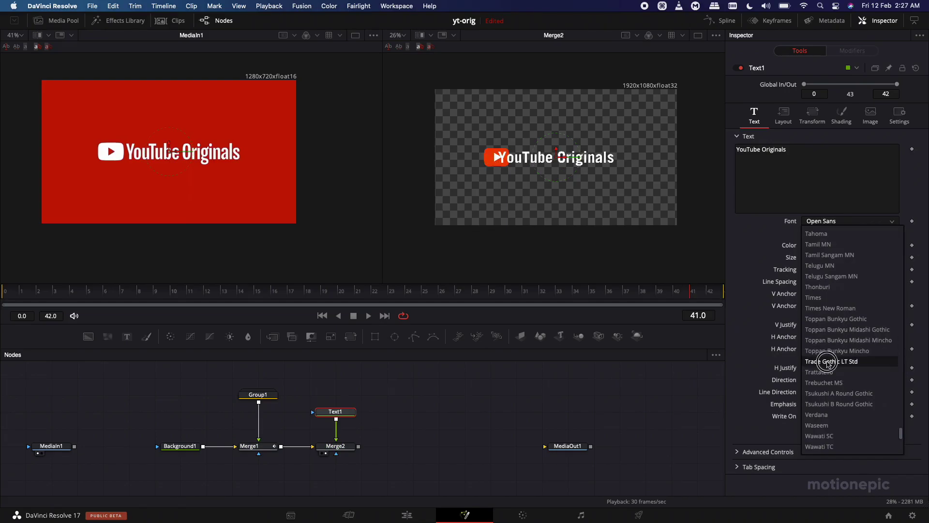
pyautogui.click(828, 362)
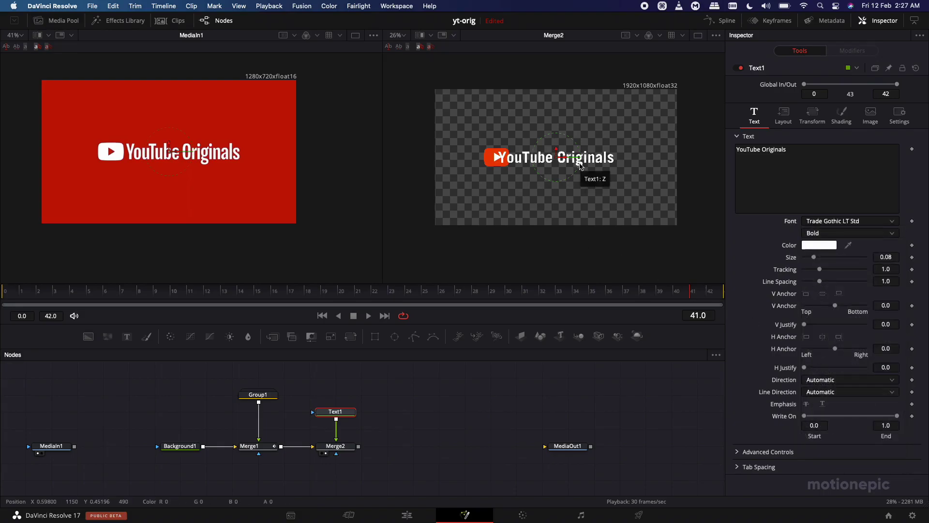
pyautogui.scroll(3, 581, 166)
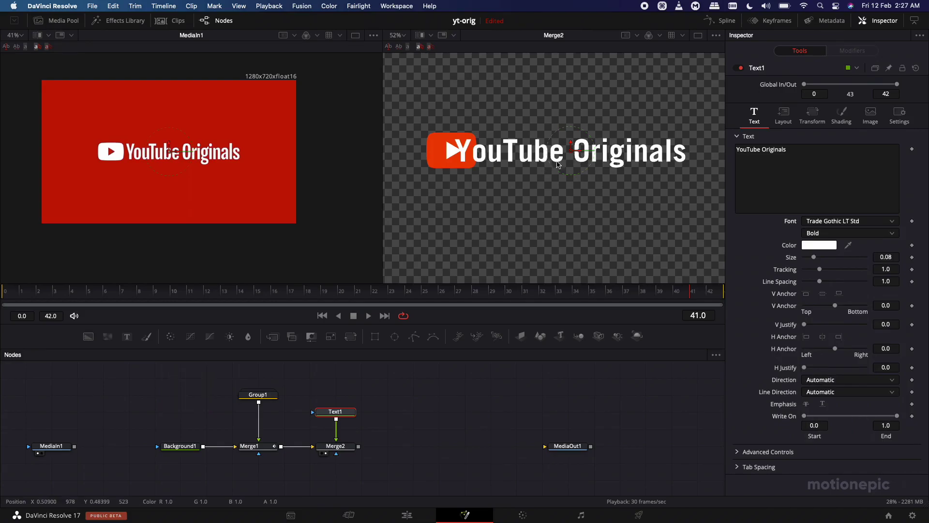
pyautogui.moveTo(884, 257); pyautogui.dragTo(868, 268)
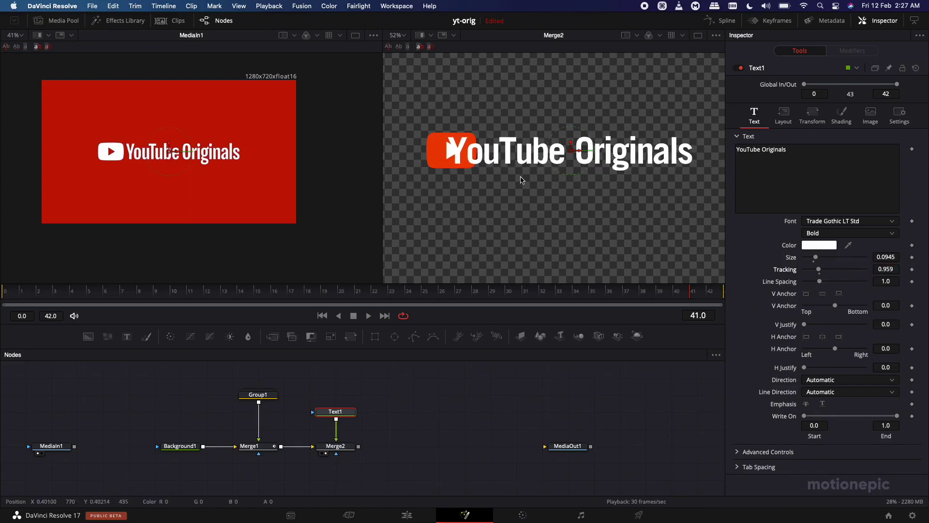
# Step: At frame 24, shift the title horizontally so it starts just to the right of the play-button logo
pyautogui.moveTo(342, 292); pyautogui.dragTo(410, 293)
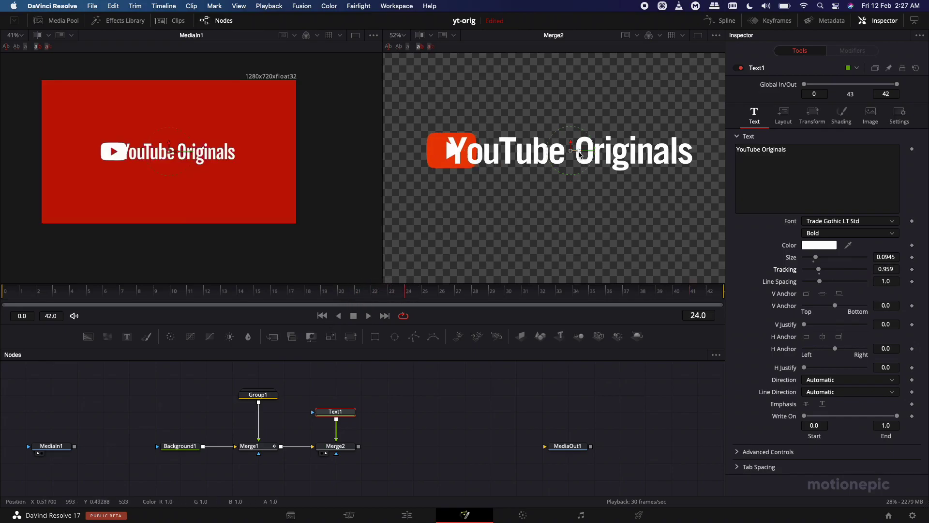
pyautogui.moveTo(579, 154); pyautogui.dragTo(612, 154)
pyautogui.moveTo(394, 290); pyautogui.dragTo(408, 290)
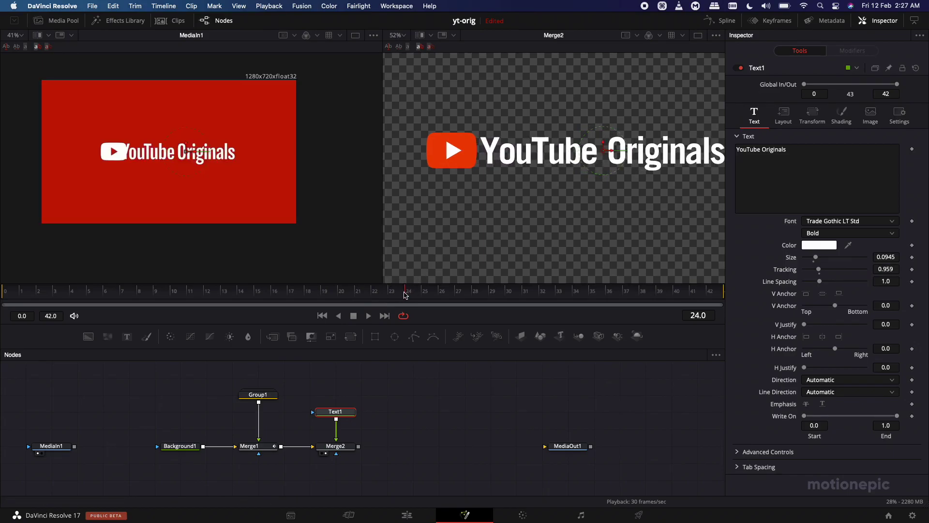
# Step: Compare the logo and title spacing with the original, select Text1 and examine the original's title reveal, stopping at frame 10
pyautogui.click(259, 446)
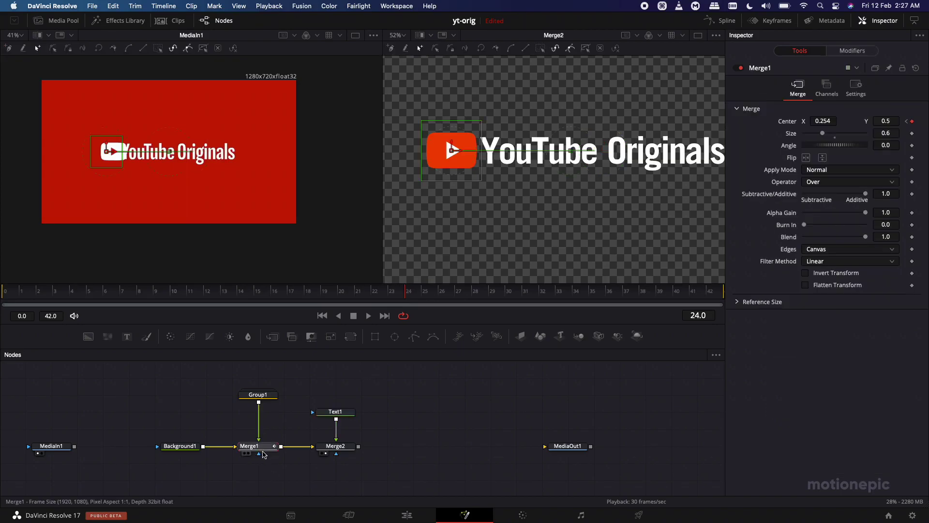
pyautogui.scroll(-2, 504, 166)
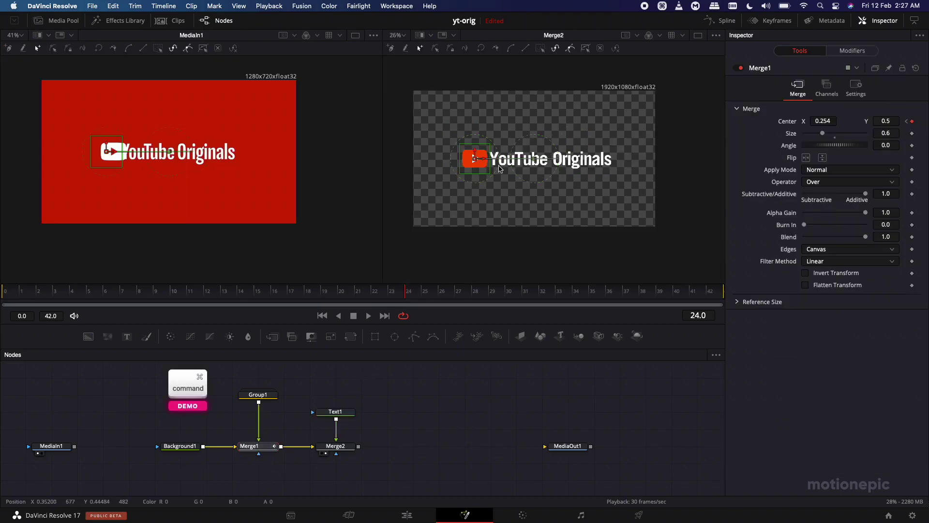
pyautogui.scroll(2, 504, 165)
pyautogui.scroll(-1, 504, 166)
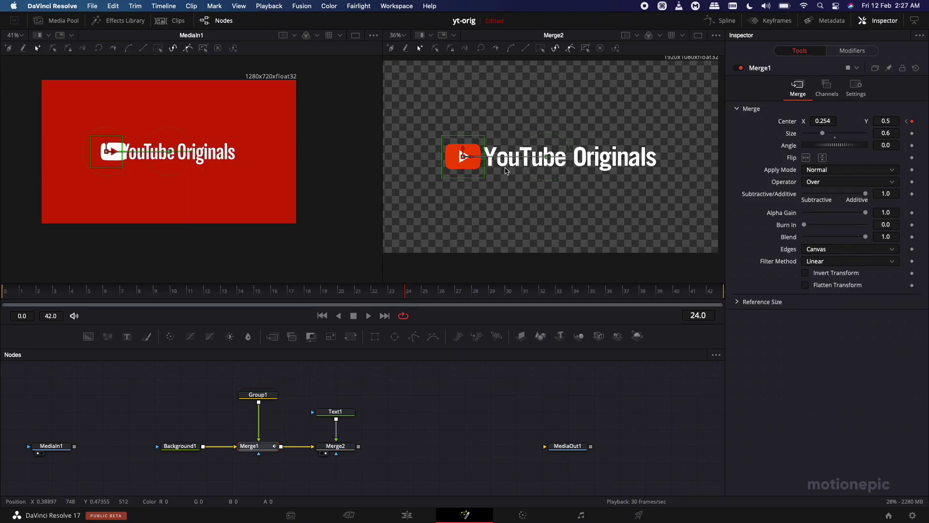
pyautogui.click(345, 383)
pyautogui.click(335, 412)
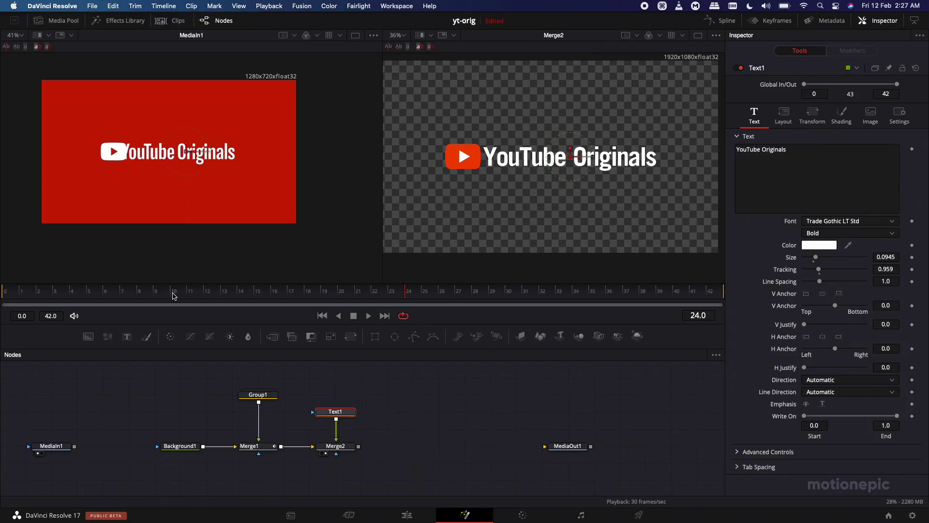
pyautogui.moveTo(172, 291); pyautogui.dragTo(272, 293)
pyautogui.scroll(2, 211, 283)
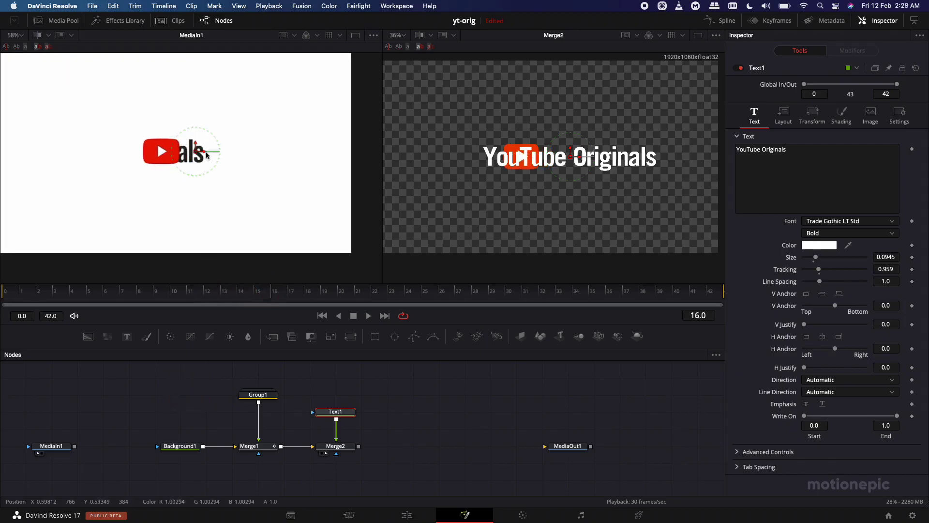
pyautogui.moveTo(203, 288); pyautogui.dragTo(172, 290)
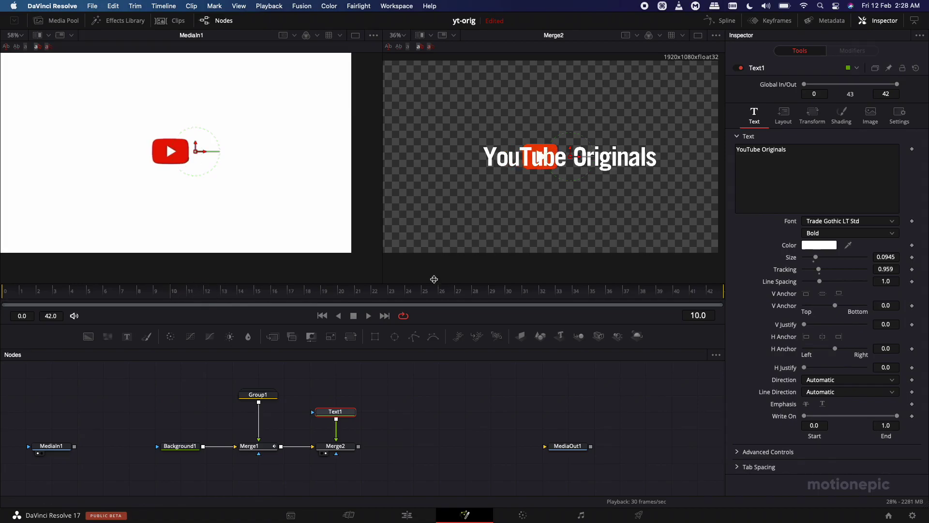
pyautogui.scroll(-2, 434, 280)
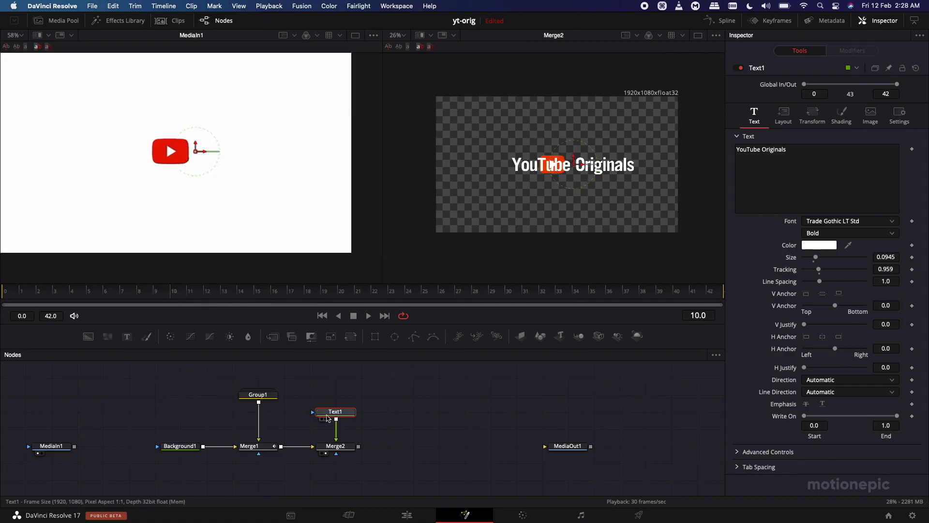
# Step: Add a Rectangle mask to Text1 and widen it to 0.701 so it covers the whole title
pyautogui.click(377, 339)
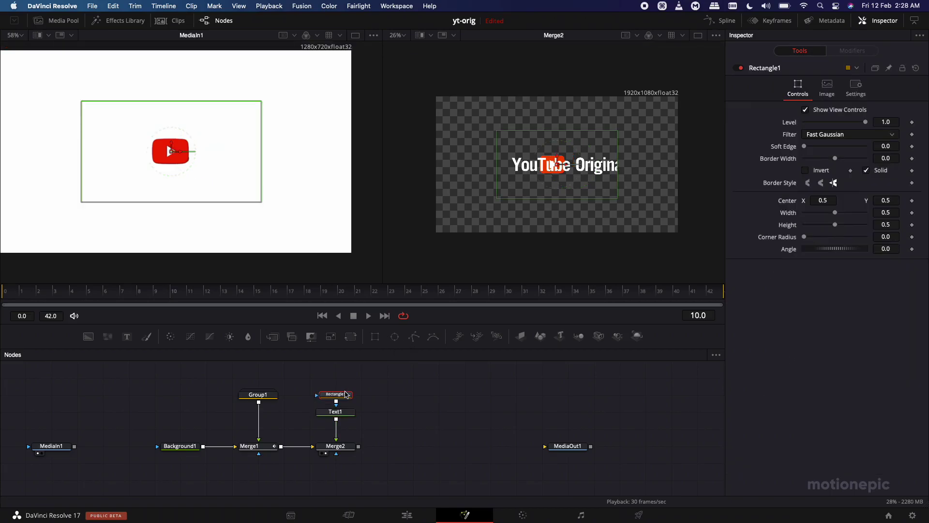
pyautogui.press('+')
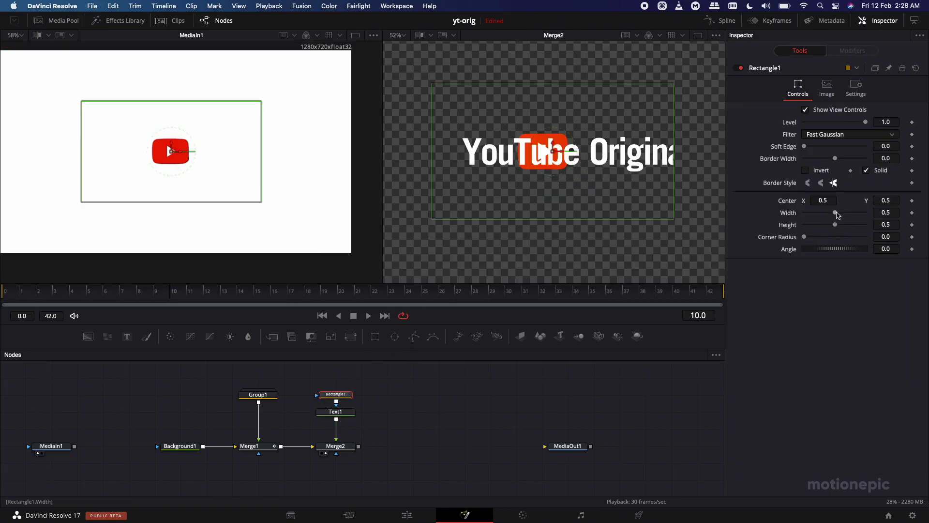
pyautogui.moveTo(838, 215); pyautogui.dragTo(847, 217)
pyautogui.scroll(-2, 619, 176)
pyautogui.scroll(-1, 619, 177)
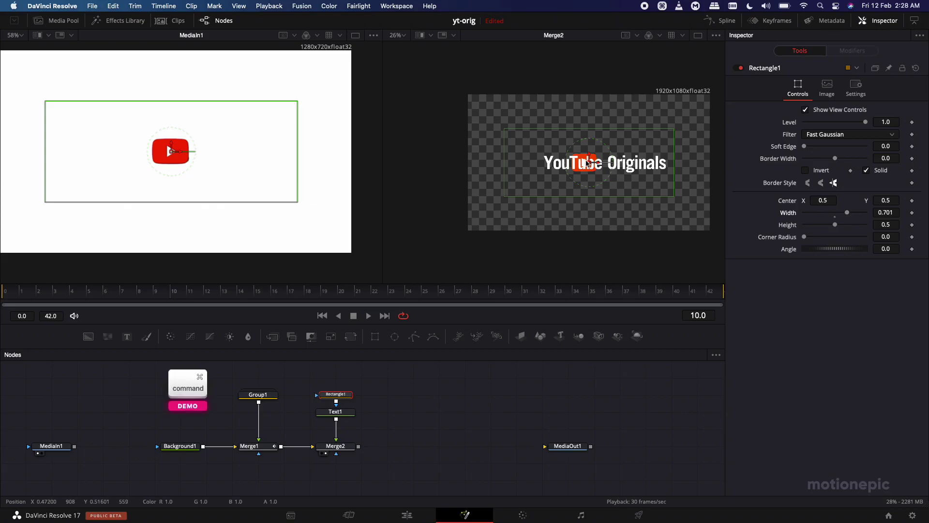
pyautogui.scroll(3, 617, 164)
pyautogui.moveTo(579, 245); pyautogui.dragTo(523, 246)
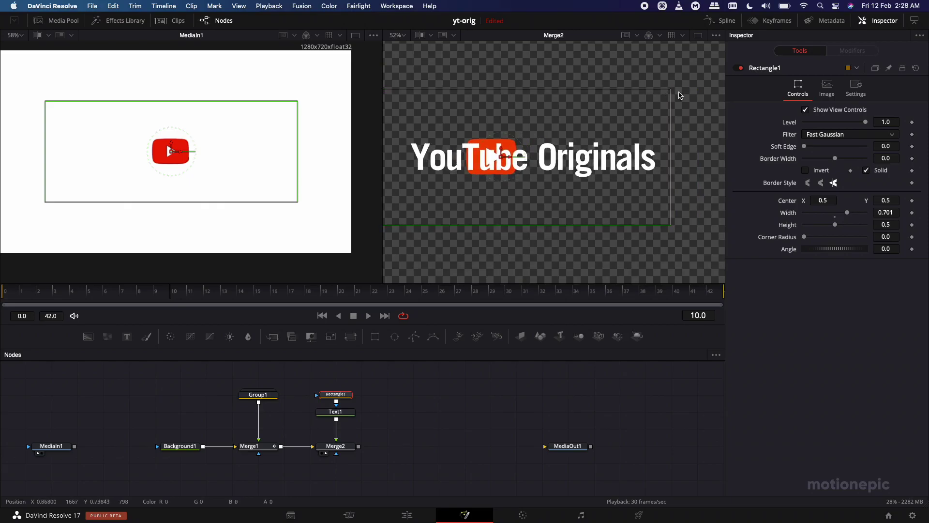
# Step: Set the rectangle mask's center X to 0.175, with its edge inside the logo's right side, and invert the mask
pyautogui.press('super')
pyautogui.scroll(3, 519, 174)
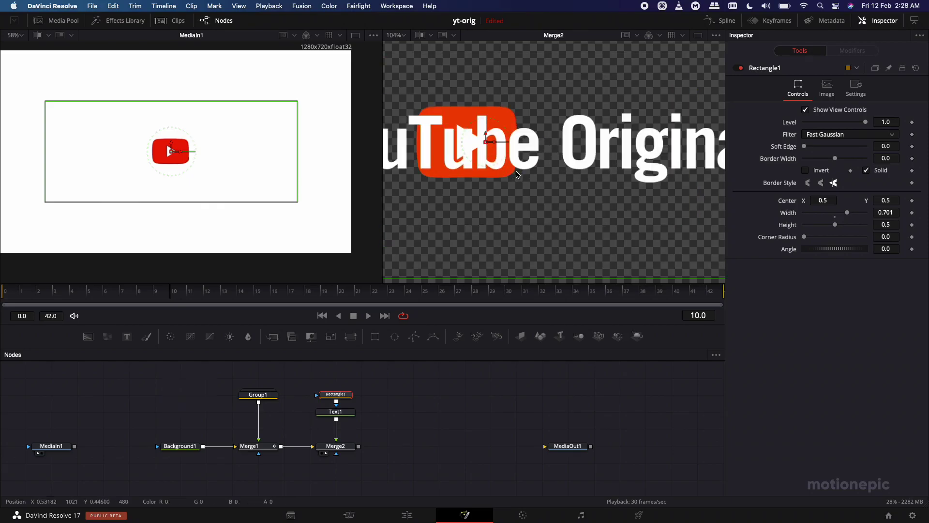
pyautogui.moveTo(823, 200); pyautogui.dragTo(668, 187)
pyautogui.press('super')
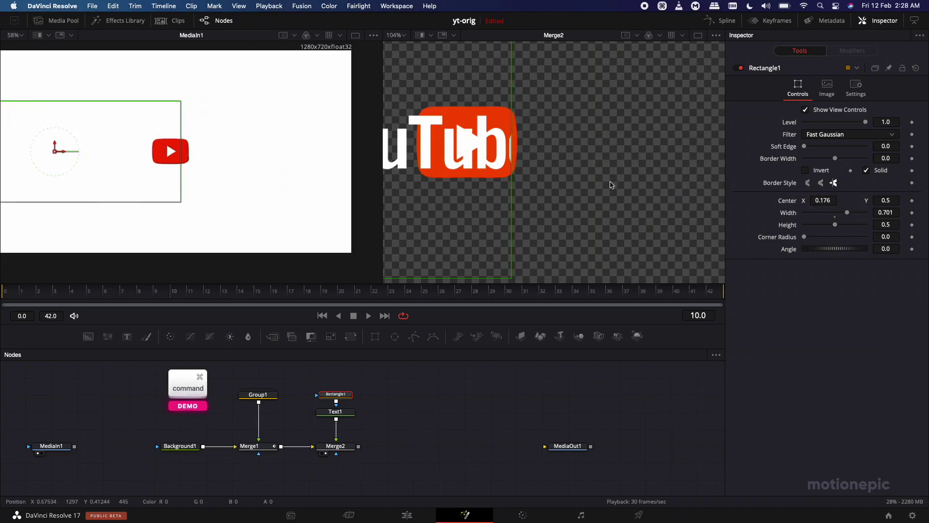
pyautogui.scroll(3, 500, 165)
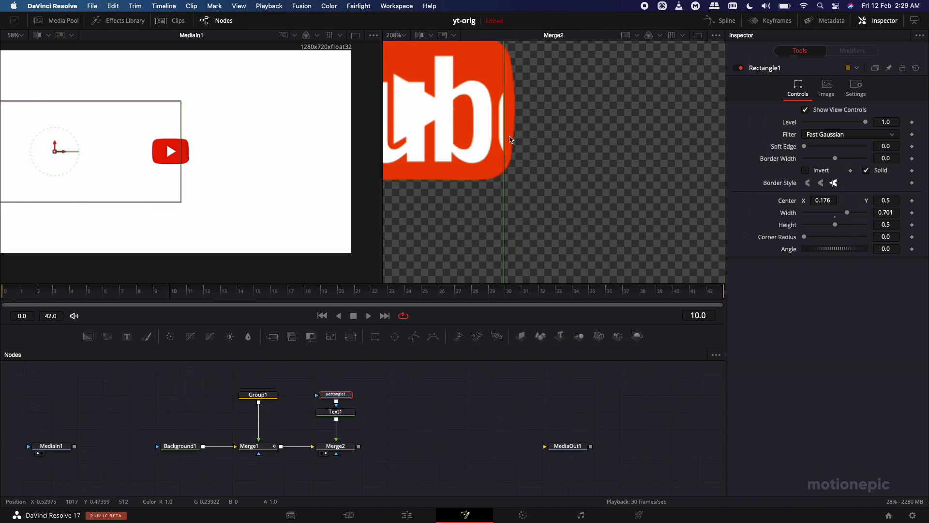
pyautogui.moveTo(844, 200); pyautogui.dragTo(830, 201)
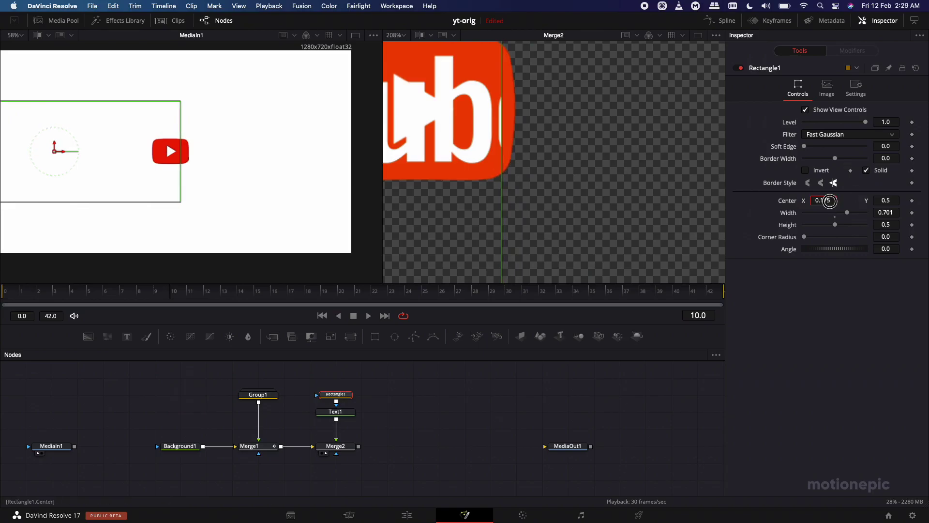
pyautogui.press('super+f')
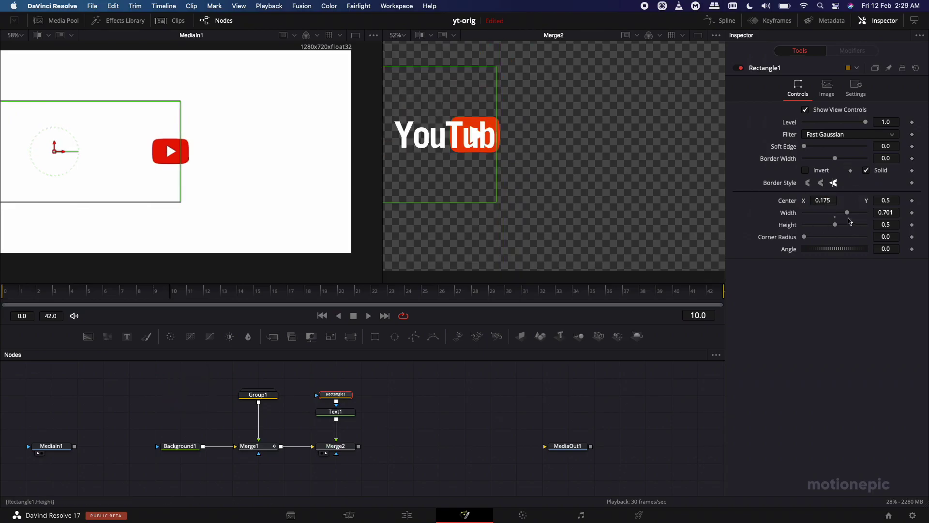
pyautogui.click(807, 172)
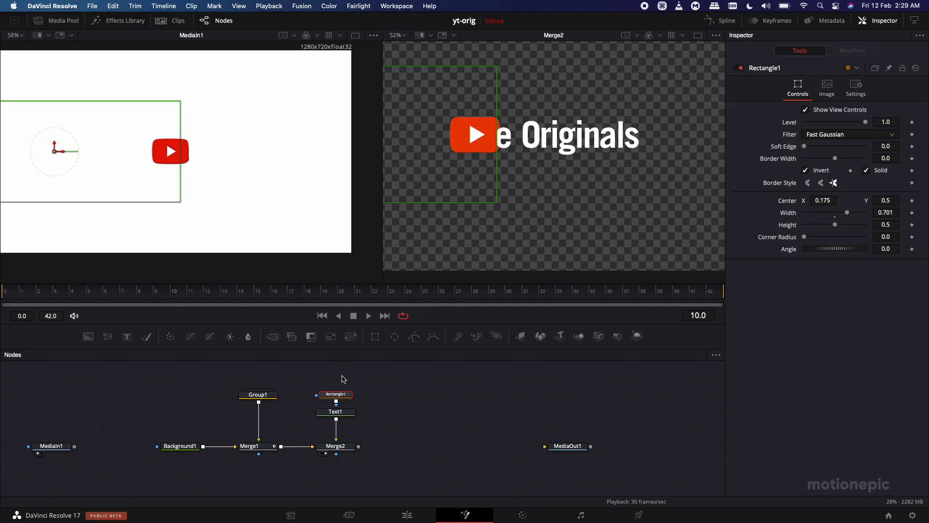
pyautogui.scroll(-3, 509, 124)
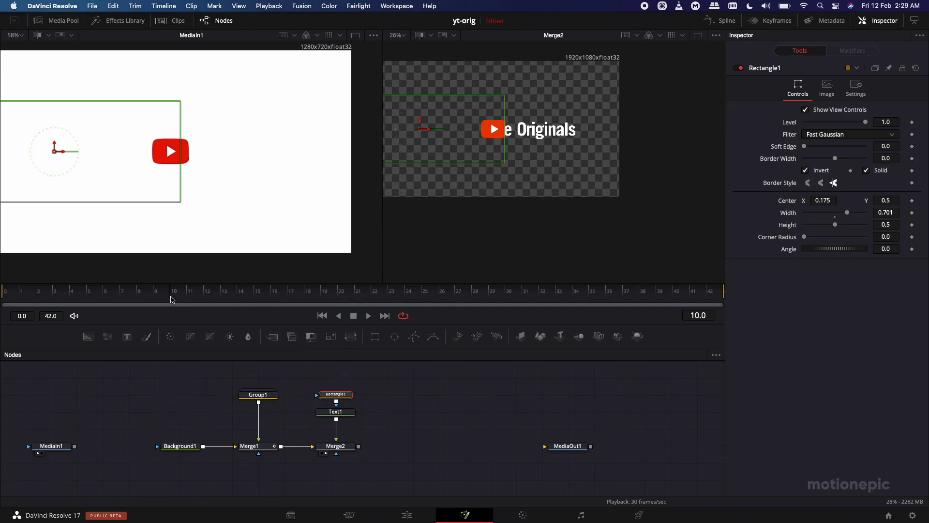
# Step: At frame 0, set the rectangle mask's center X to 0.194 so its edge lies just inside the logo's right side
pyautogui.moveTo(33, 298); pyautogui.dragTo(3, 293)
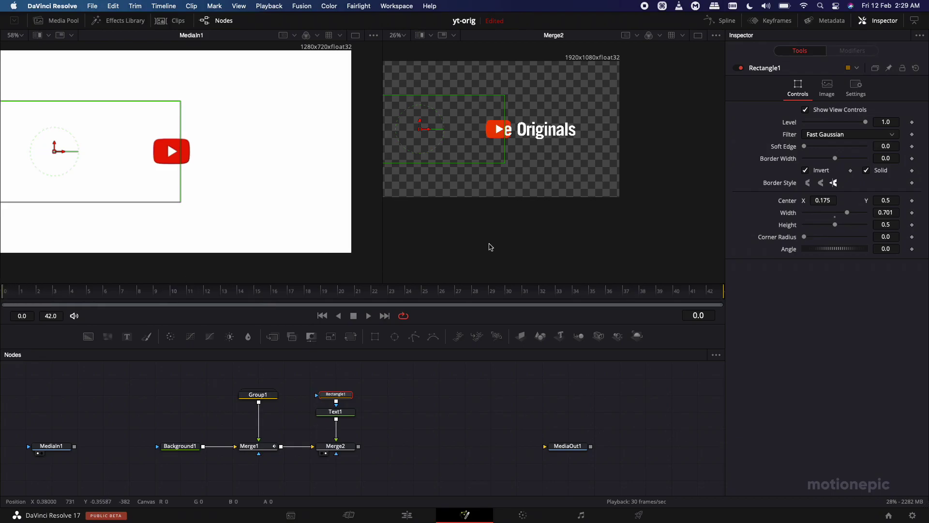
pyautogui.scroll(8, 508, 135)
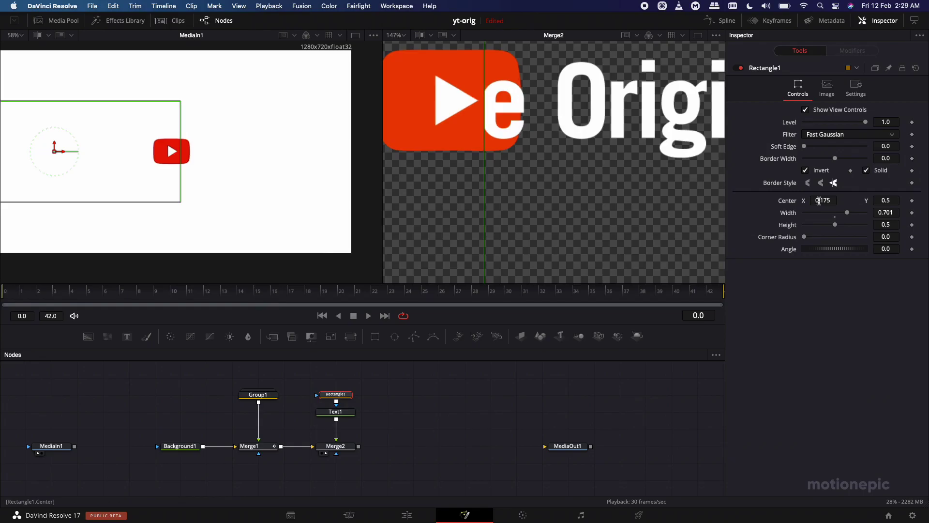
pyautogui.moveTo(819, 200); pyautogui.dragTo(820, 200)
pyautogui.moveTo(826, 201); pyautogui.dragTo(826, 202)
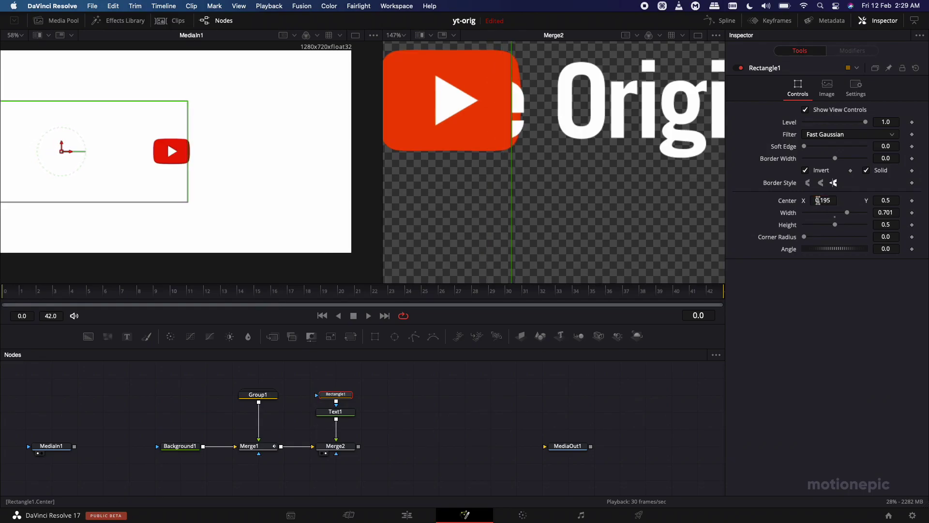
pyautogui.scroll(5, 522, 155)
pyautogui.scroll(-5, 502, 135)
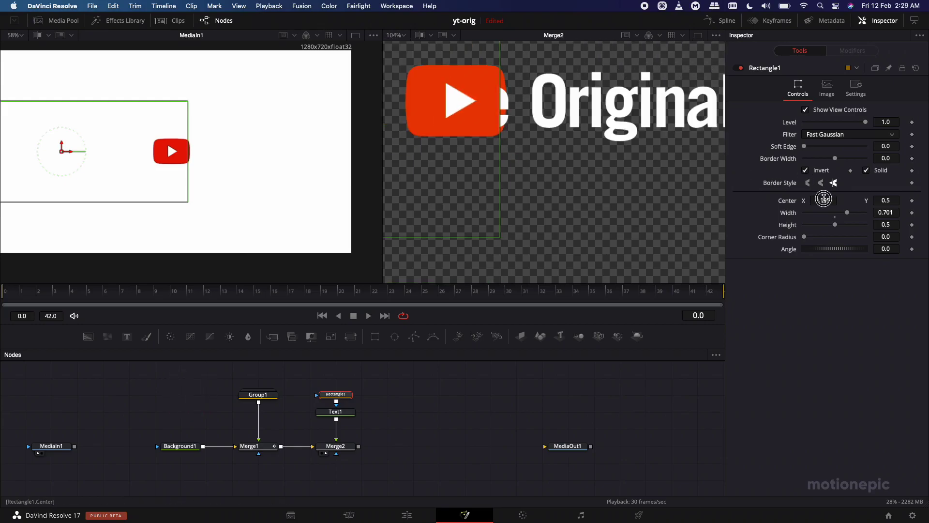
pyautogui.moveTo(824, 198); pyautogui.dragTo(824, 199)
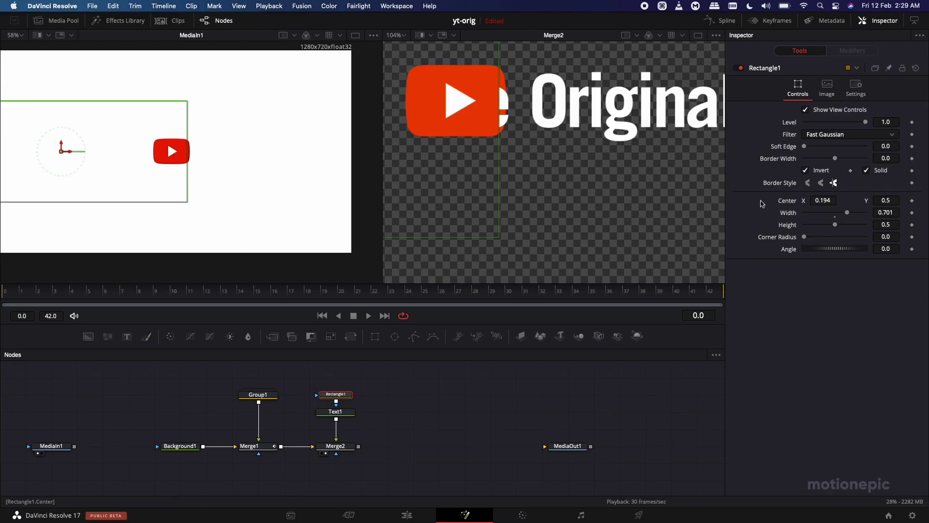
# Step: Keyframe the rectangle mask's center at frame 0, and at frame 24 set its center X to -0.05 to follow the logo
pyautogui.click(913, 201)
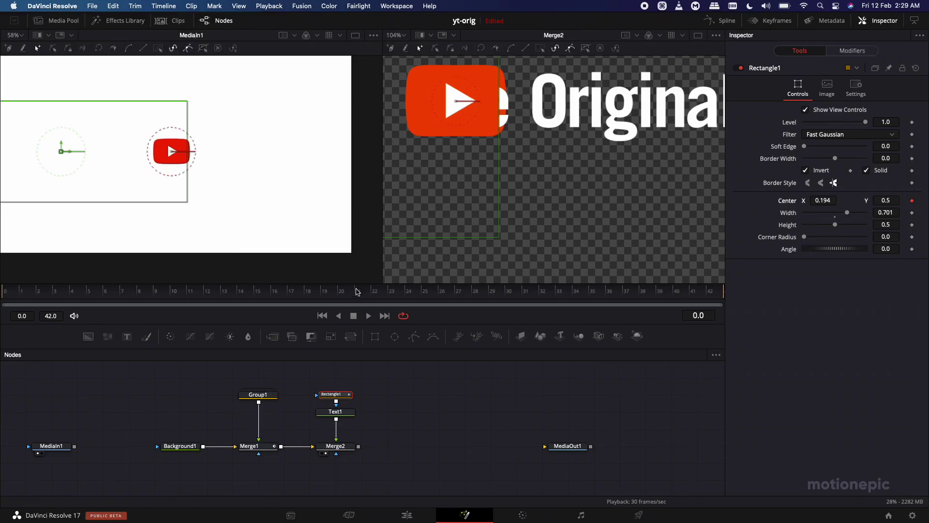
pyautogui.moveTo(393, 290); pyautogui.dragTo(407, 289)
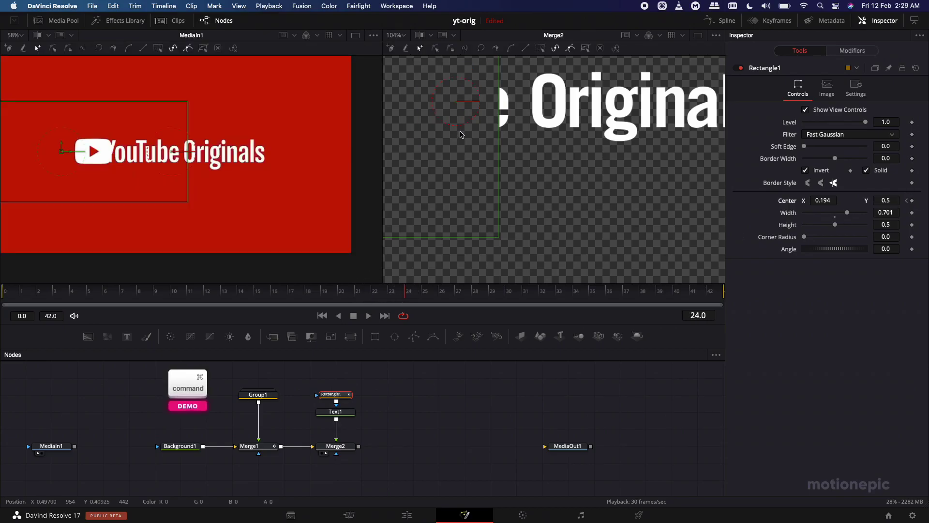
pyautogui.scroll(-2, 463, 137)
pyautogui.scroll(-2, 463, 137)
pyautogui.scroll(5, 569, 146)
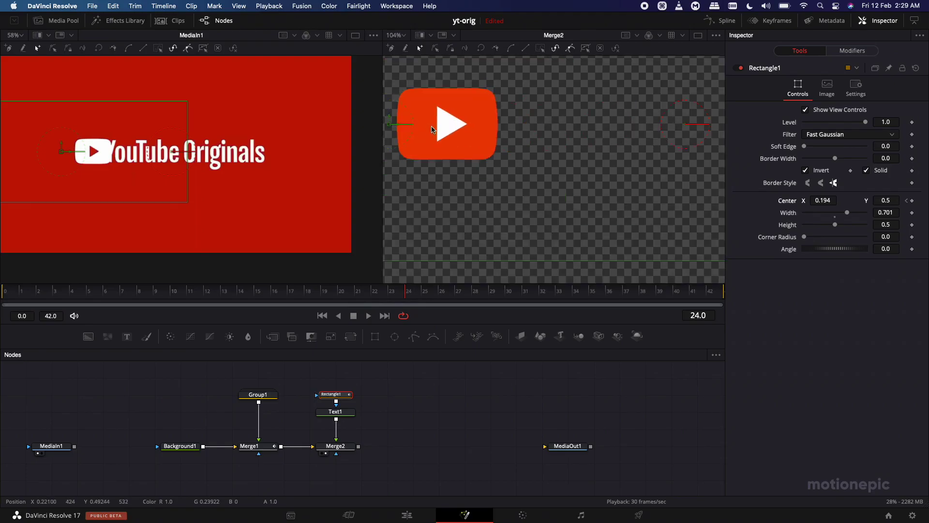
pyautogui.moveTo(822, 201); pyautogui.dragTo(708, 200)
pyautogui.scroll(-6, 479, 141)
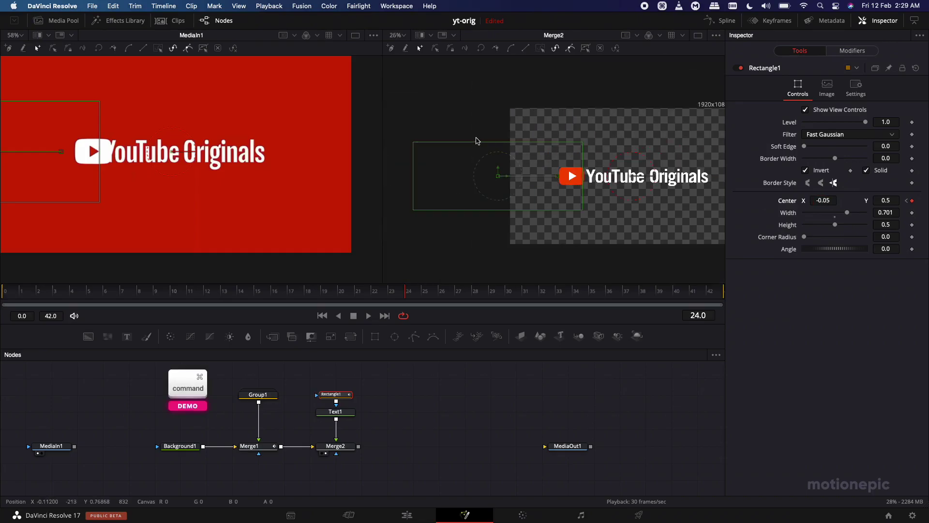
# Step: Fine-tune the rectangle mask's center X at frame 24 to -0.052, keeping its edge inside the logo's right side
pyautogui.scroll(8, 584, 181)
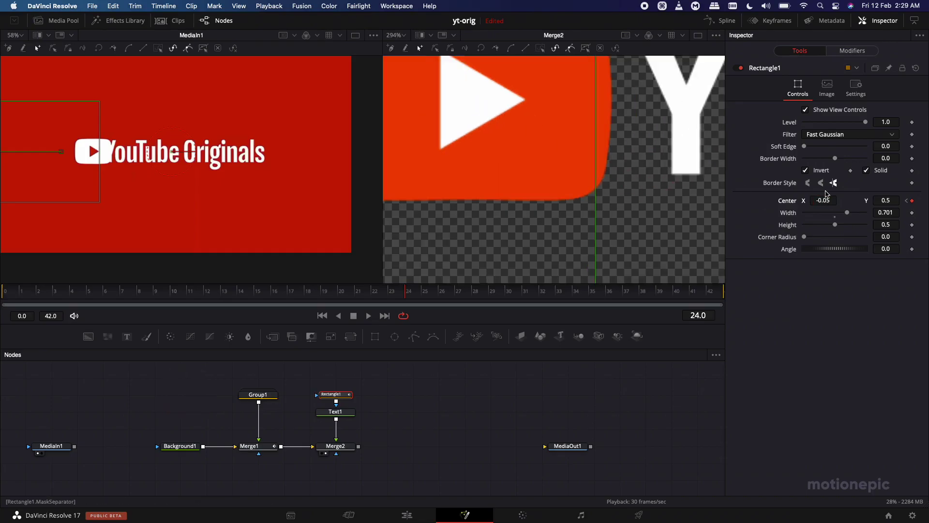
pyautogui.moveTo(825, 200); pyautogui.dragTo(824, 200)
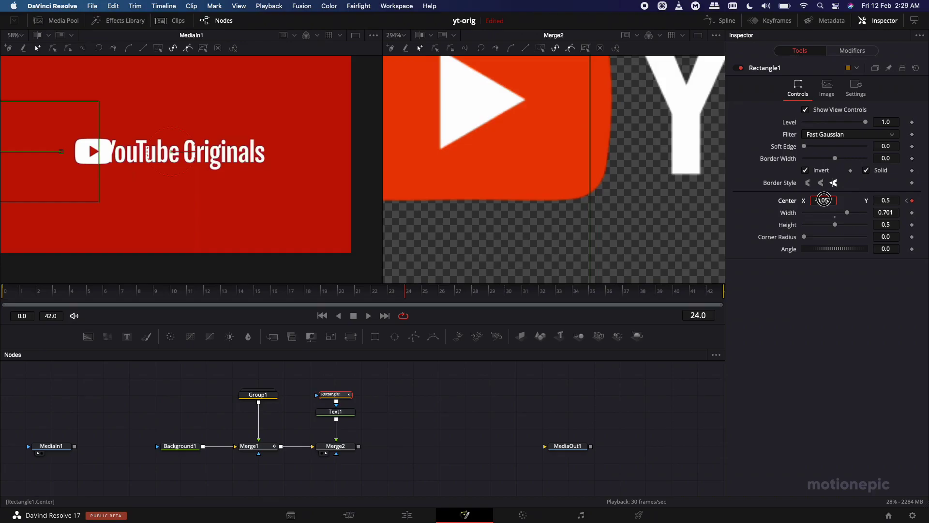
pyautogui.scroll(-10, 492, 247)
pyautogui.moveTo(124, 297); pyautogui.dragTo(406, 292)
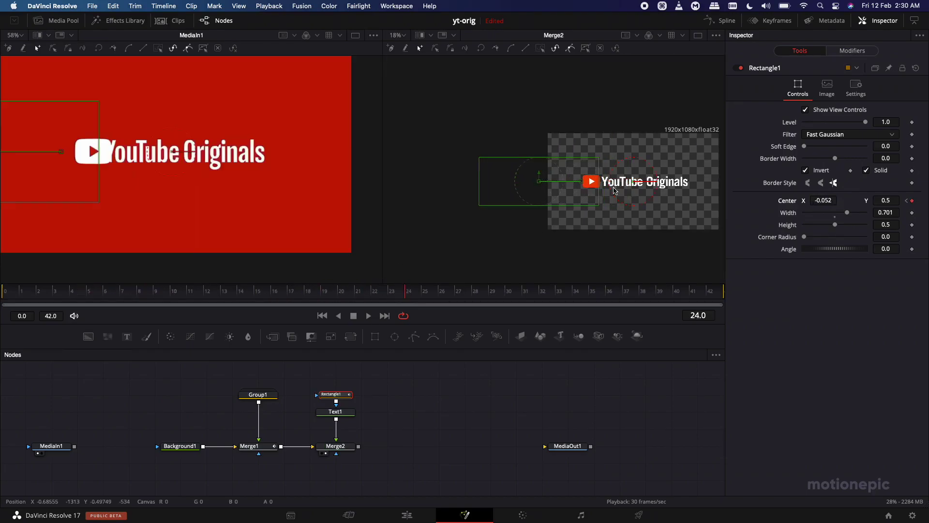
# Step: Isolate Rectangle1's displacement curve in the Spline editor, smooth both keyframes and set Ease Out to 100
pyautogui.click(723, 20)
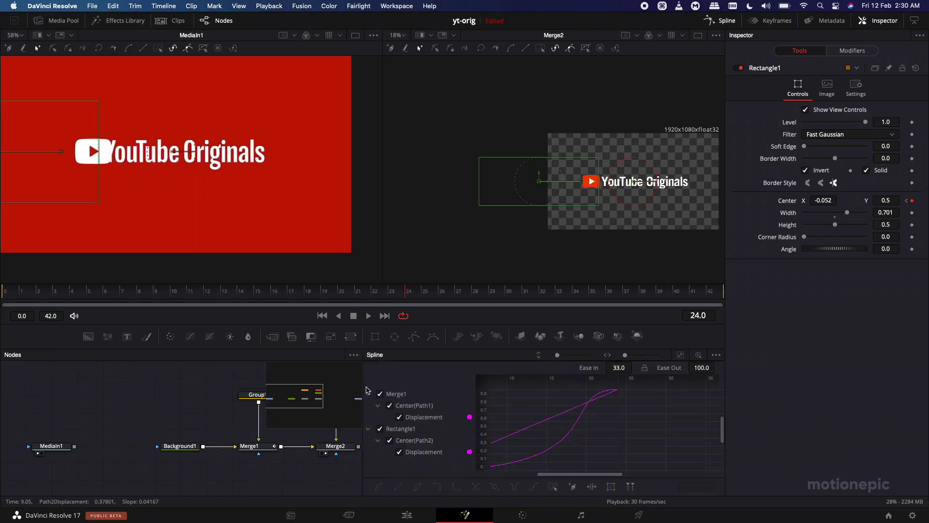
pyautogui.click(380, 394)
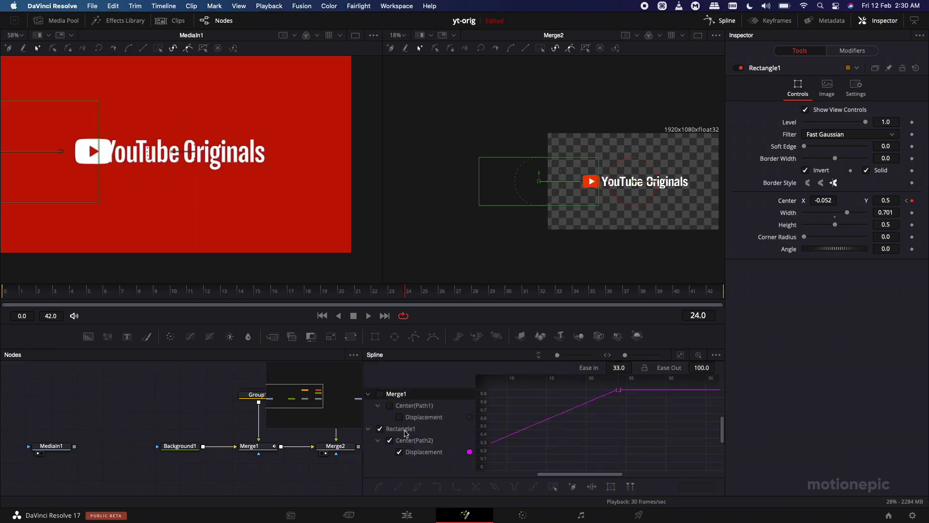
pyautogui.click(682, 356)
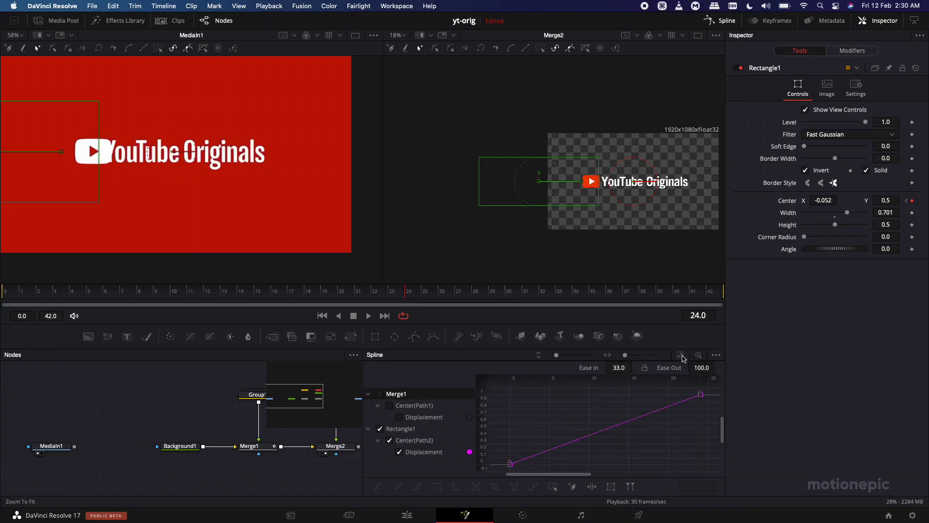
pyautogui.click(554, 487)
pyautogui.press('s')
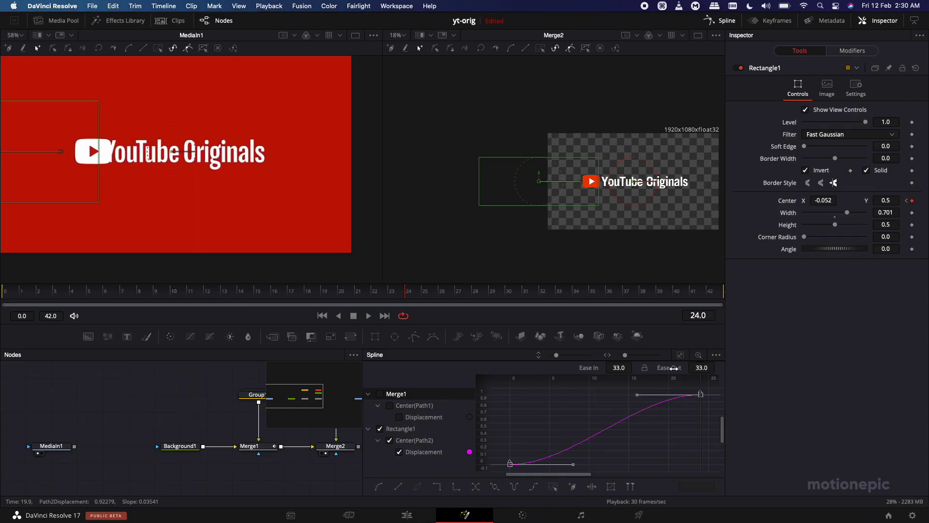
pyautogui.moveTo(700, 368); pyautogui.dragTo(603, 269)
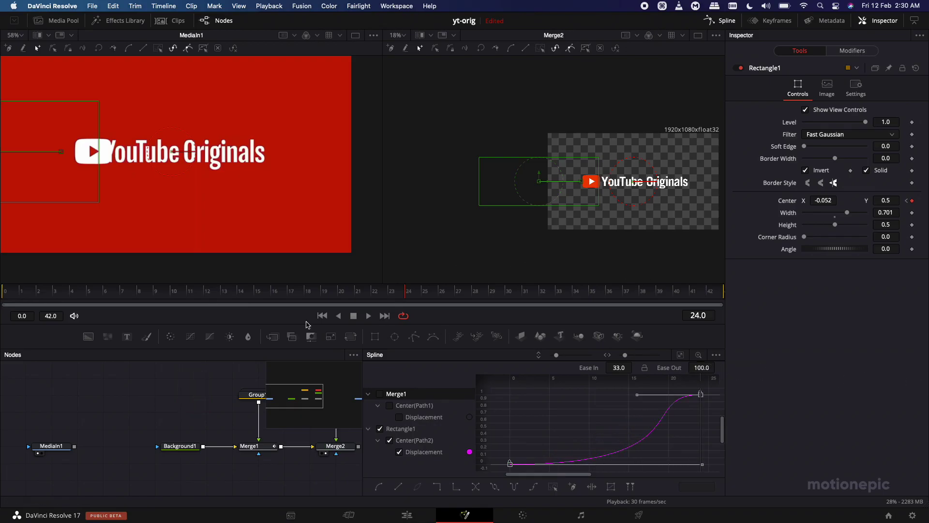
# Step: Play the composition from frame 0 to review the mask's movement with the logo, and close the Spline editor
pyautogui.press('Home')
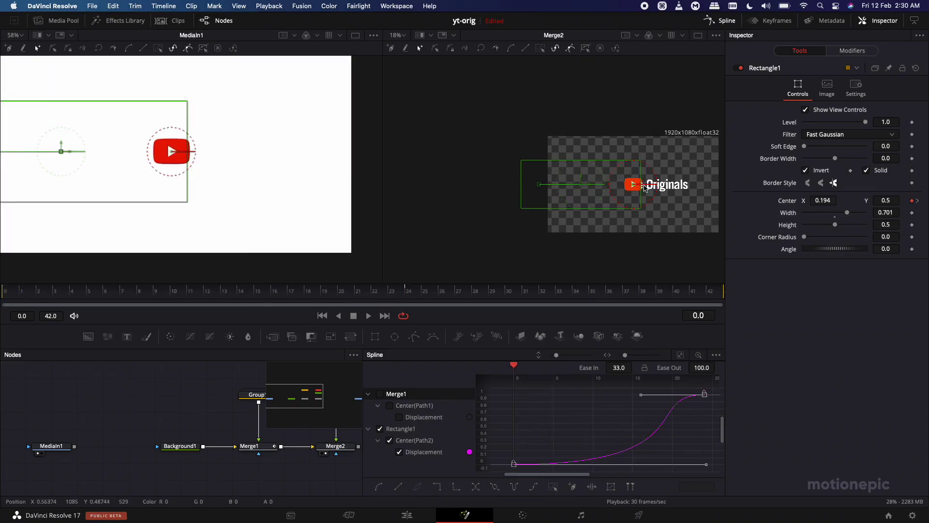
pyautogui.scroll(4, 639, 184)
pyautogui.scroll(-3, 632, 194)
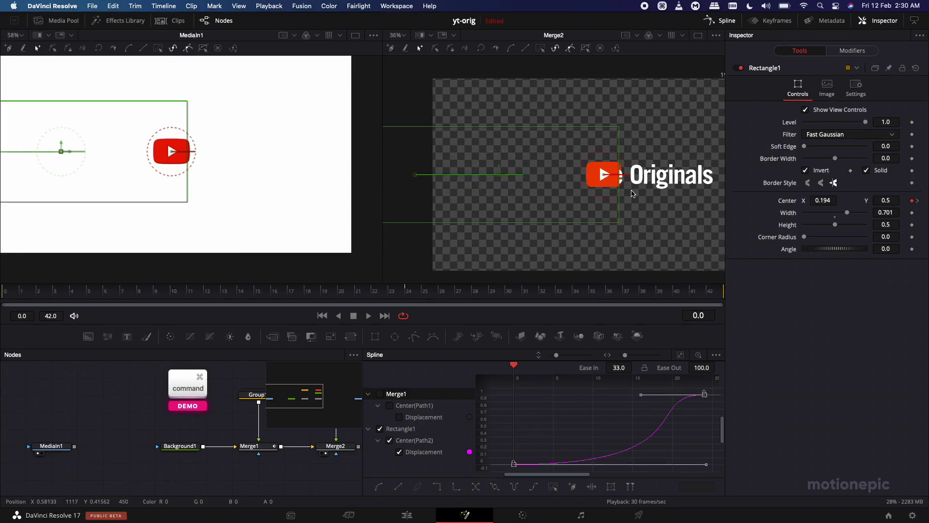
pyautogui.press('space')
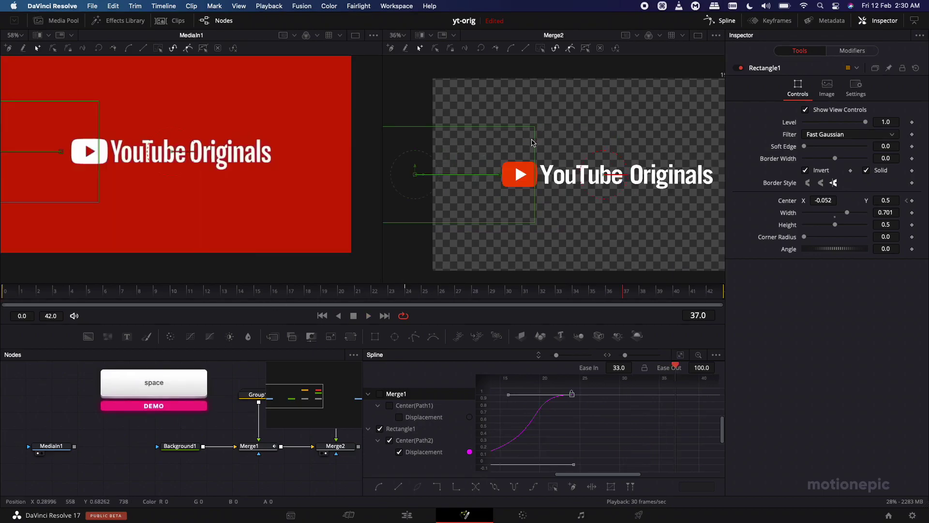
pyautogui.click(714, 22)
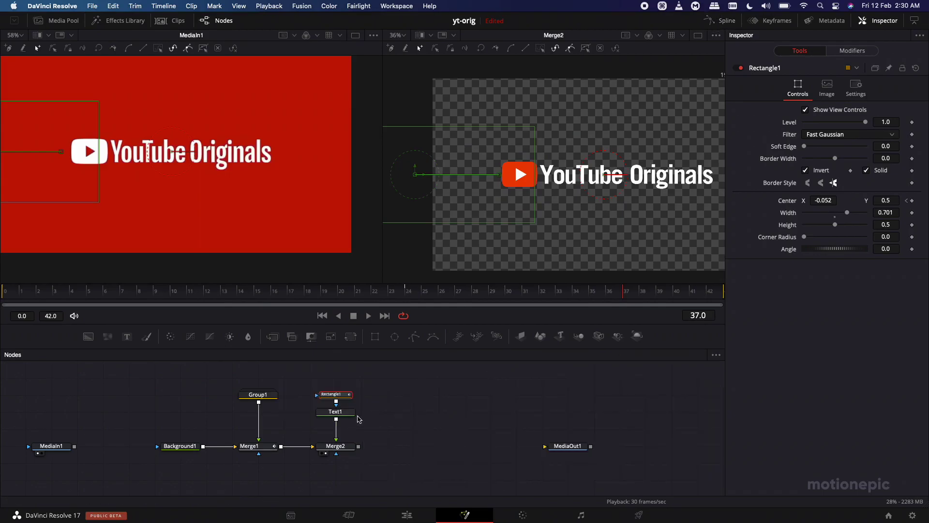
# Step: Keyframe Text1's layout center at frame 24, and at frame 0 move it left to center X 0.1455, behind the mask
pyautogui.click(343, 415)
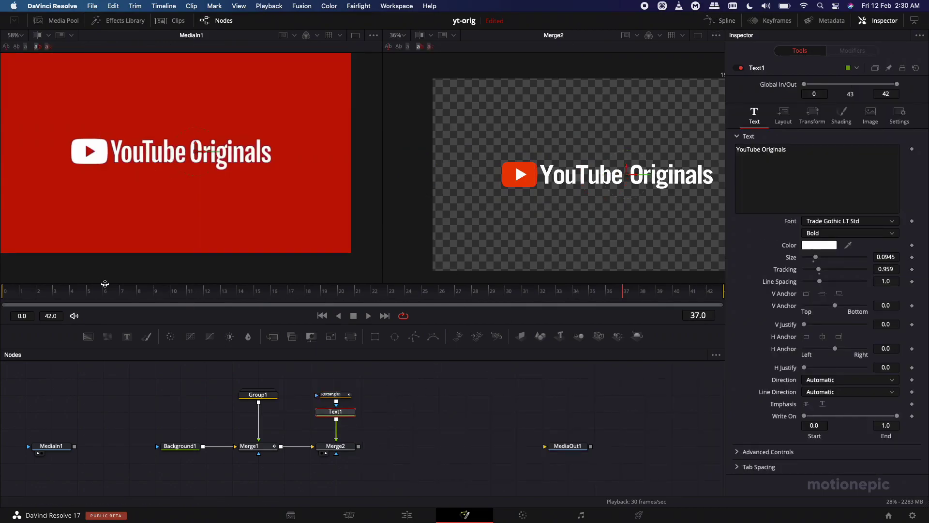
pyautogui.moveTo(352, 293); pyautogui.dragTo(407, 293)
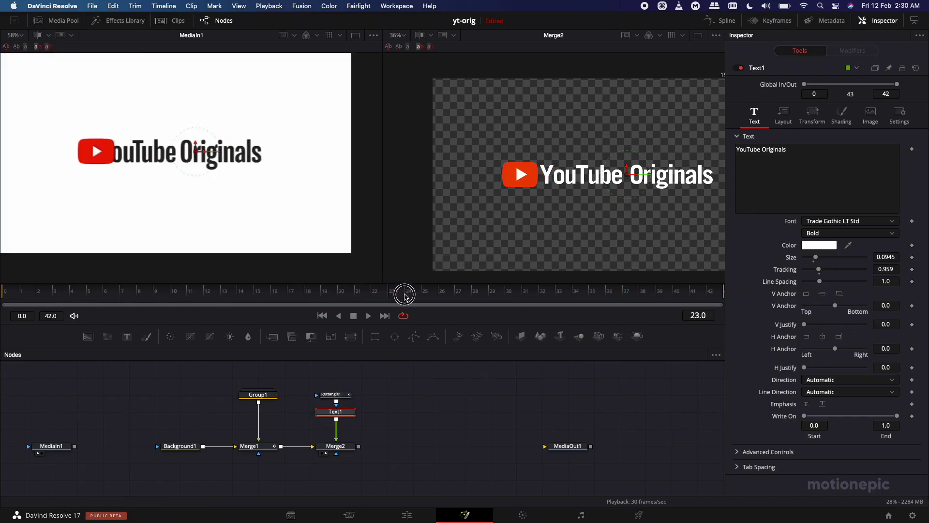
pyautogui.click(782, 119)
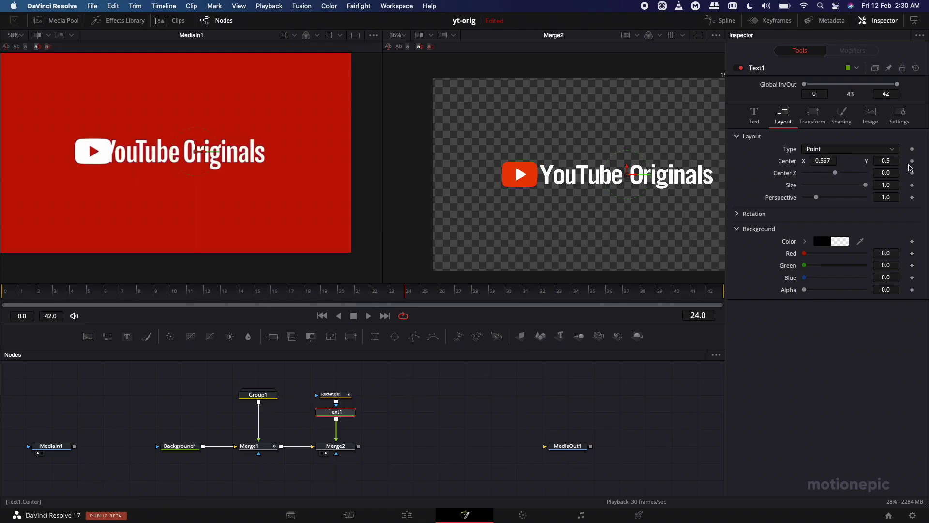
pyautogui.click(912, 161)
pyautogui.moveTo(406, 291); pyautogui.dragTo(7, 290)
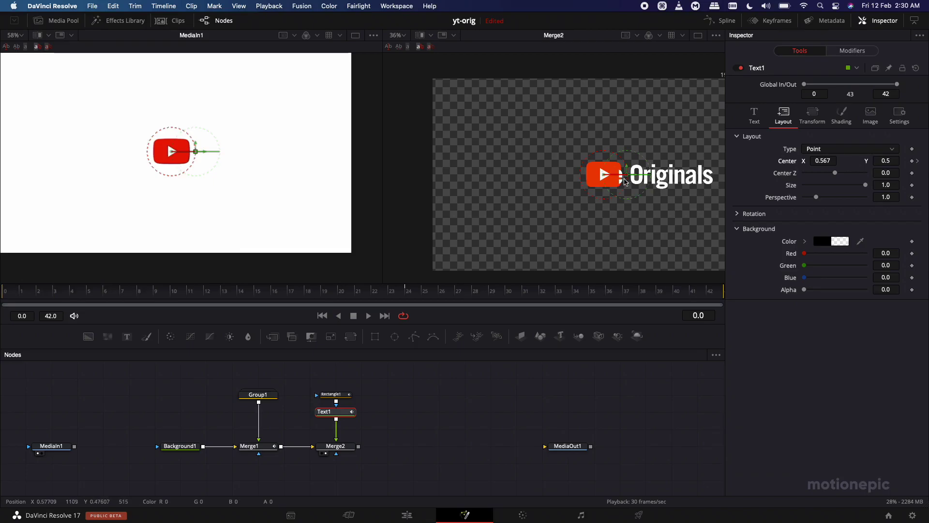
pyautogui.moveTo(629, 178); pyautogui.dragTo(490, 172)
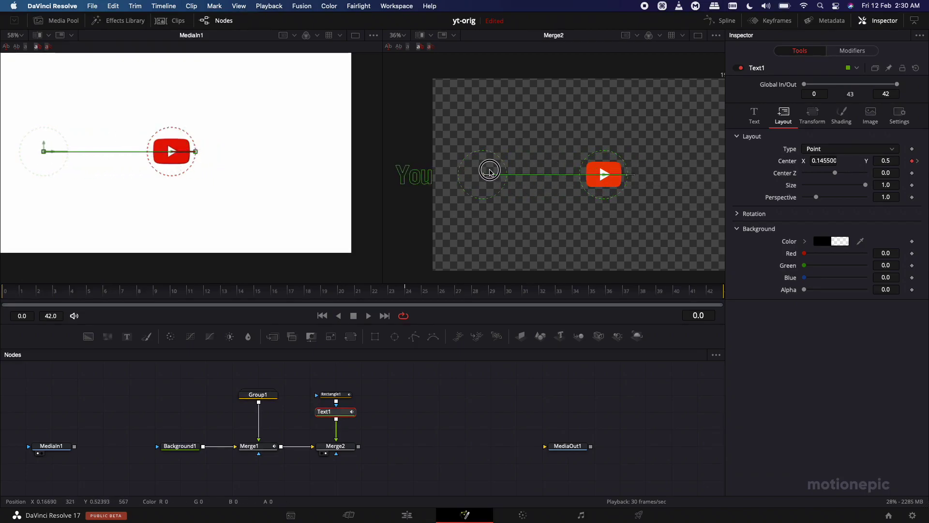
# Step: Open the Spline editor and limit it to the selected tool so only Text1's displacement curve is shown
pyautogui.click(721, 22)
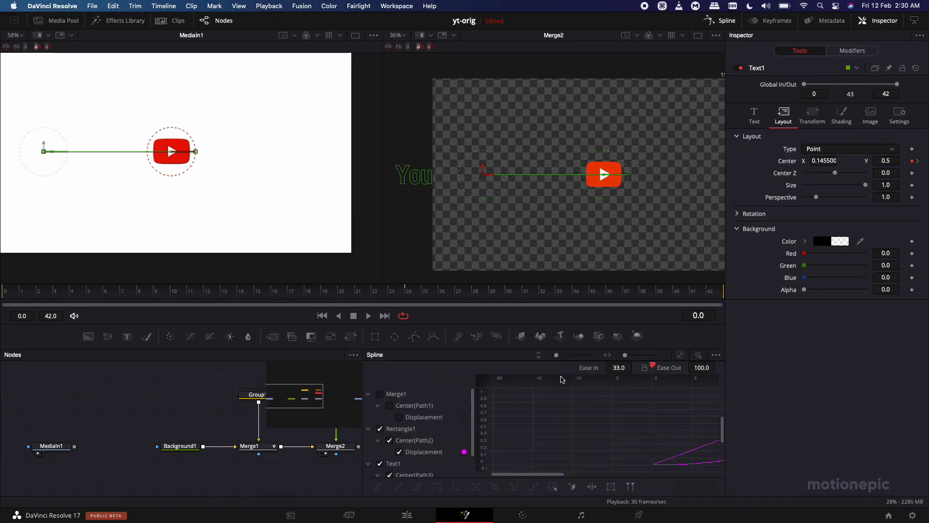
pyautogui.click(380, 429)
pyautogui.scroll(-2, 388, 436)
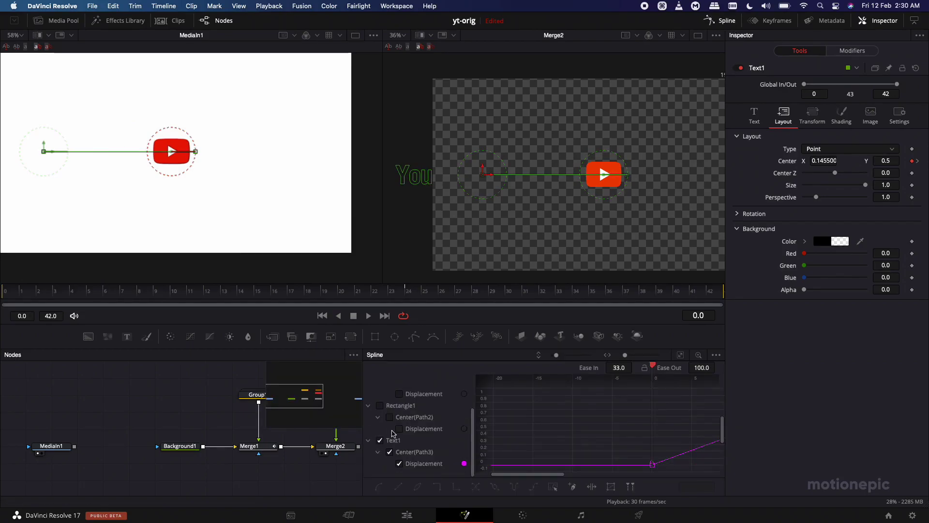
pyautogui.hscroll(5, 651, 411)
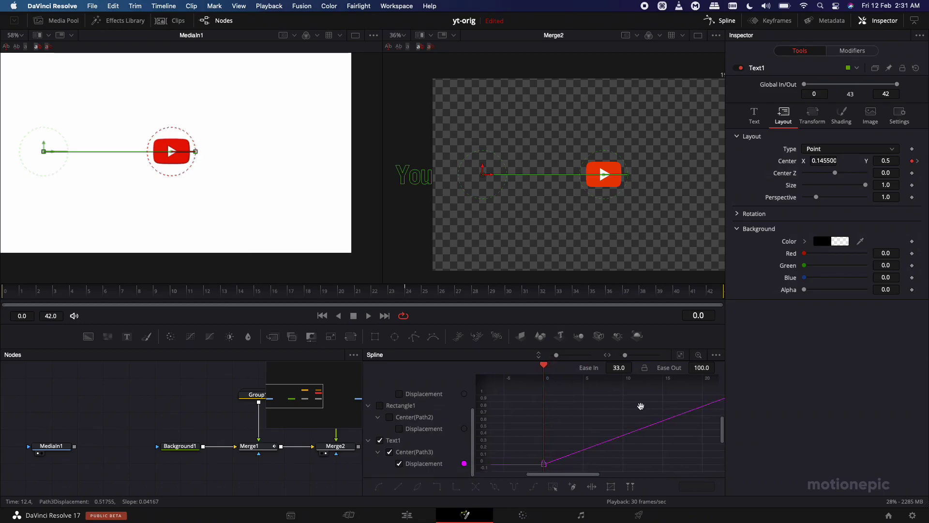
pyautogui.scroll(-3, 634, 409)
pyautogui.scroll(2, 635, 408)
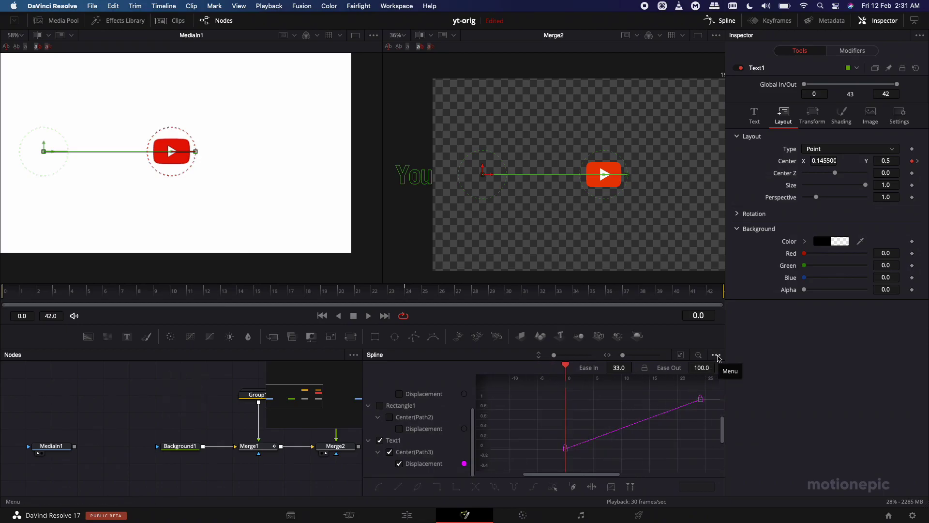
pyautogui.click(717, 356)
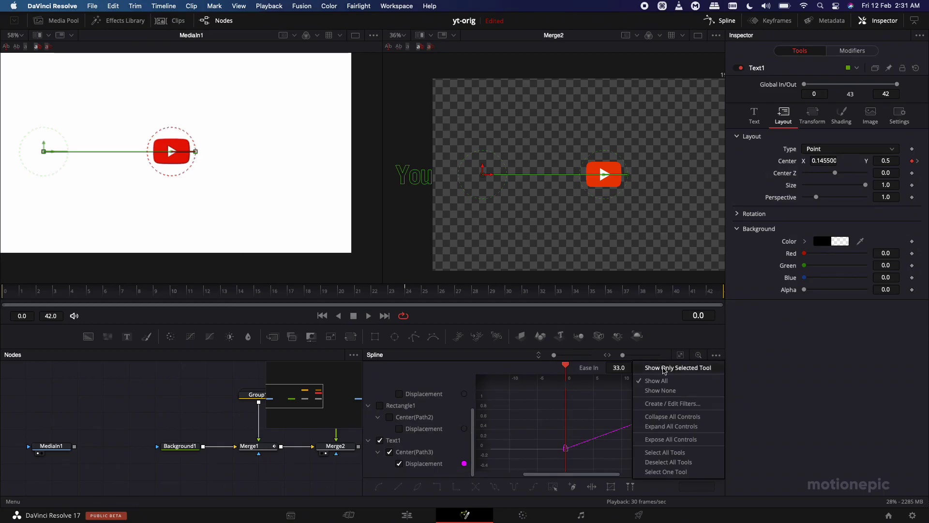
pyautogui.click(664, 369)
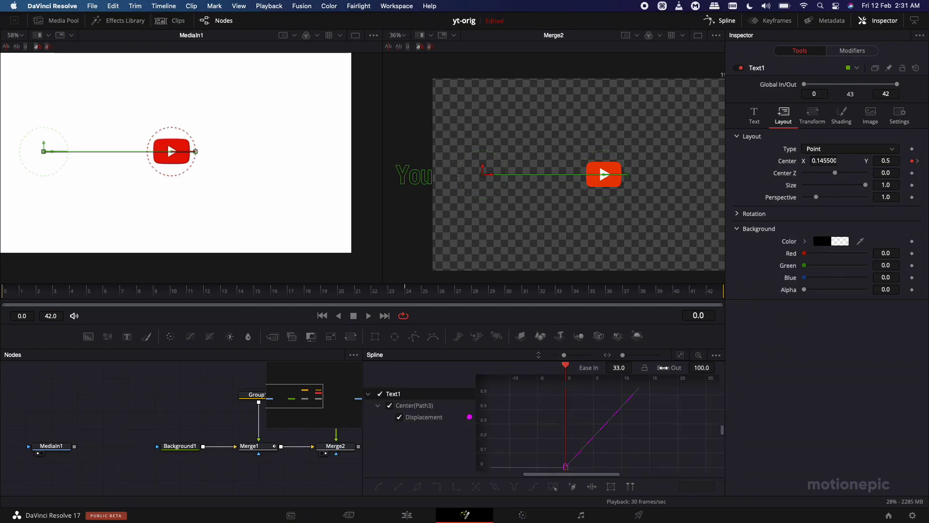
# Step: Smooth both keyframes of Text1's displacement curve and set Ease Out to 100
pyautogui.hscroll(5, 200, 419)
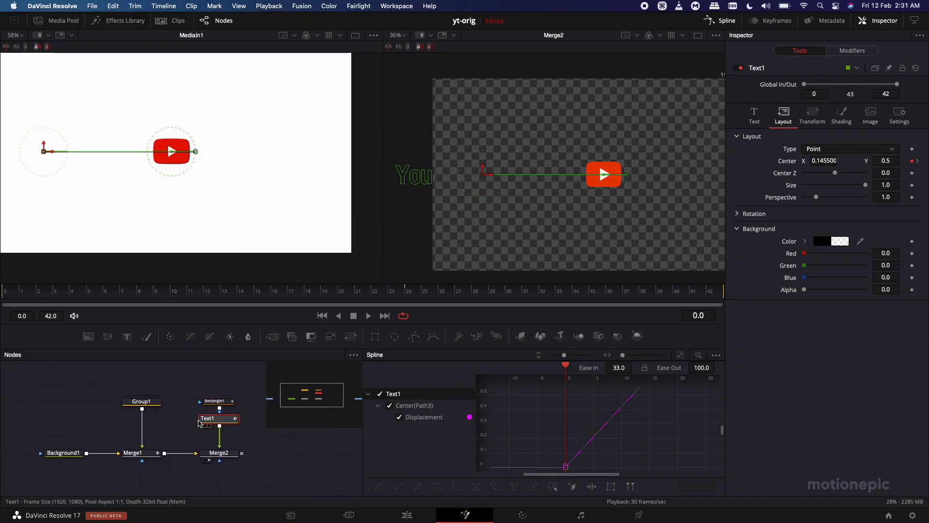
pyautogui.click(200, 424)
pyautogui.click(208, 418)
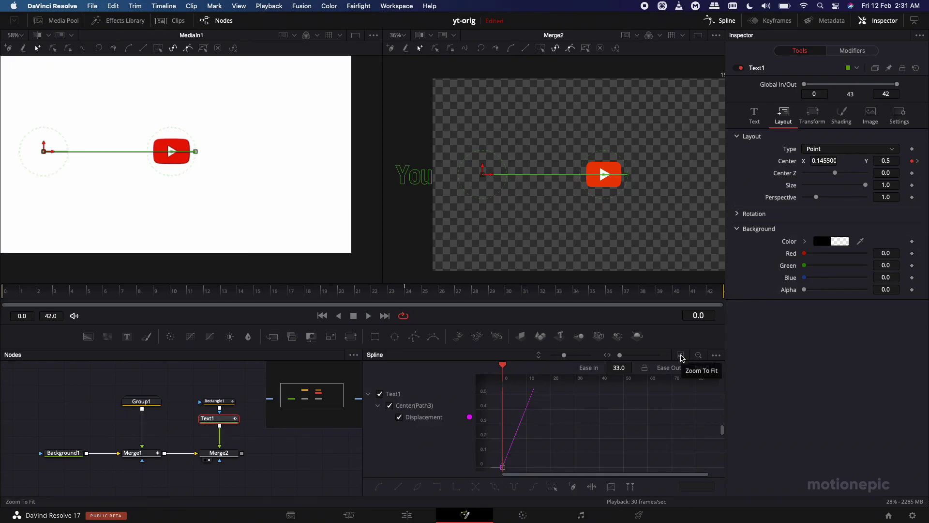
pyautogui.click(681, 356)
pyautogui.moveTo(706, 388); pyautogui.dragTo(475, 478)
pyautogui.press('s')
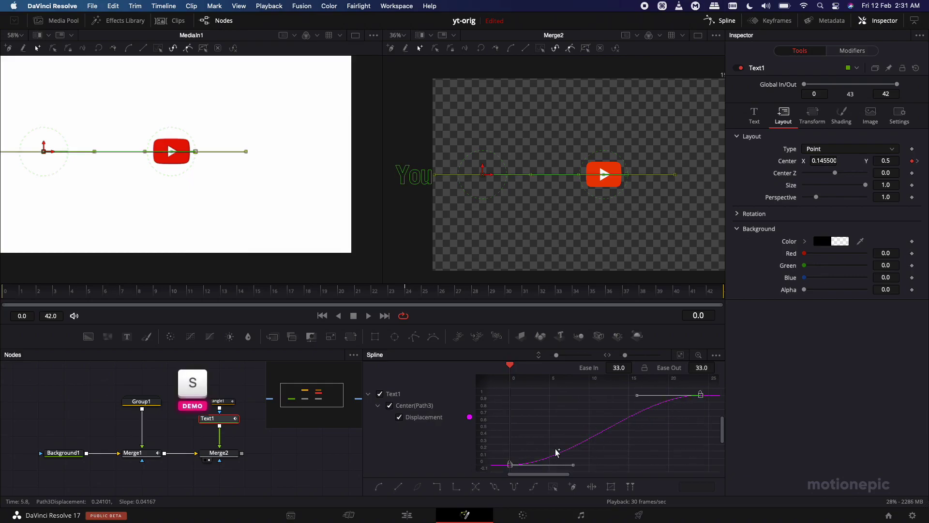
pyautogui.click(700, 369)
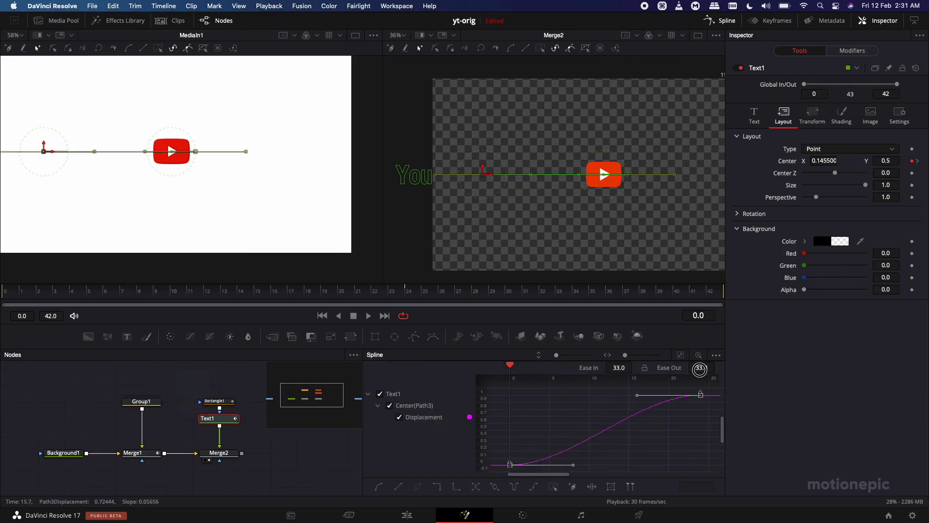
pyautogui.moveTo(700, 369)
pyautogui.mouseDown()
pyautogui.moveTo(465, 260)
pyautogui.moveTo(749, 267)
pyautogui.moveTo(700, 368)
pyautogui.mouseUp()
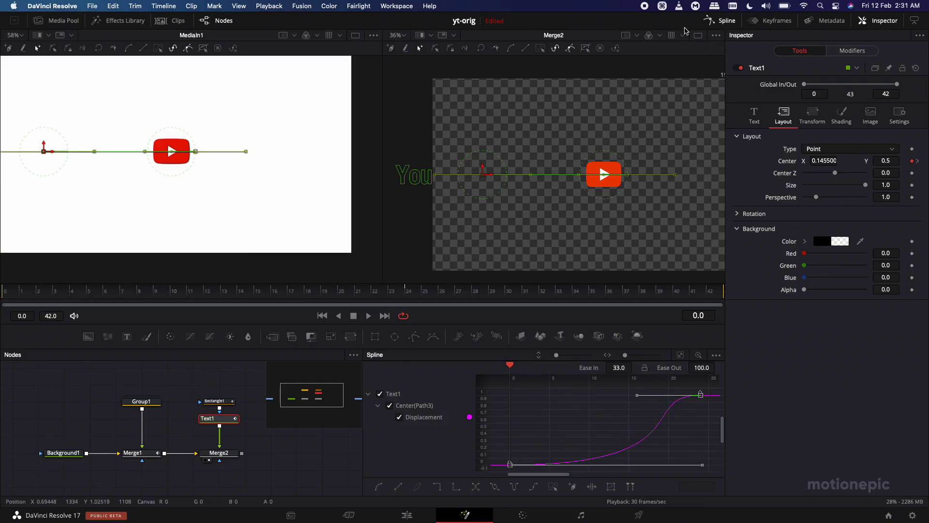
# Step: Close the Spline editor and play the animation from frame 0 to compare the title reveal with the original
pyautogui.click(720, 20)
pyautogui.click(7, 295)
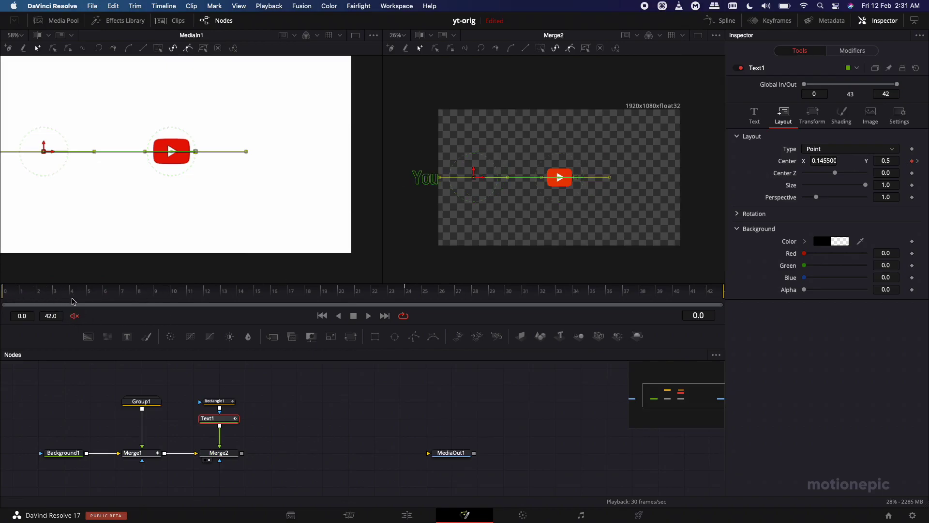
pyautogui.press('space')
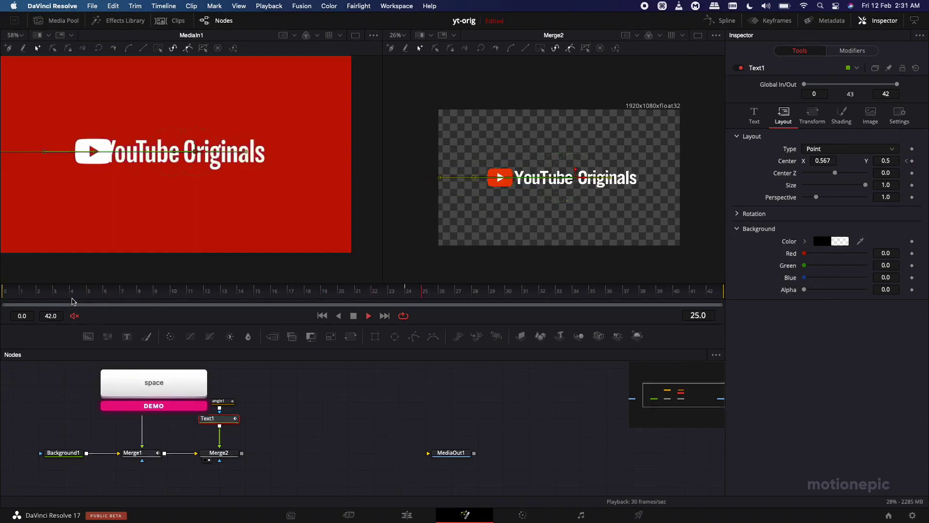
pyautogui.press('space')
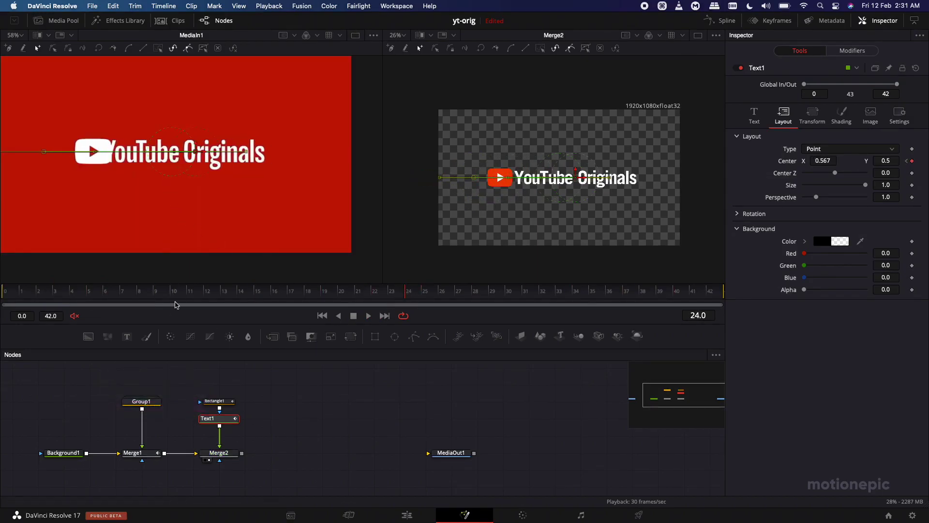
# Step: At frame 34, set Text1's layout center X to 0.573 and play the animation to check the title's drift
pyautogui.click(161, 293)
pyautogui.moveTo(161, 293); pyautogui.dragTo(458, 293)
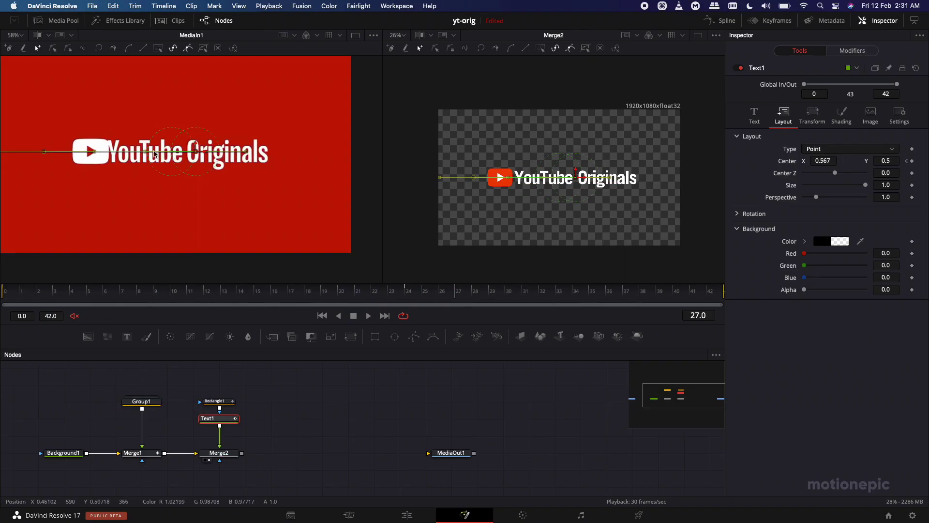
pyautogui.moveTo(440, 293); pyautogui.dragTo(579, 293)
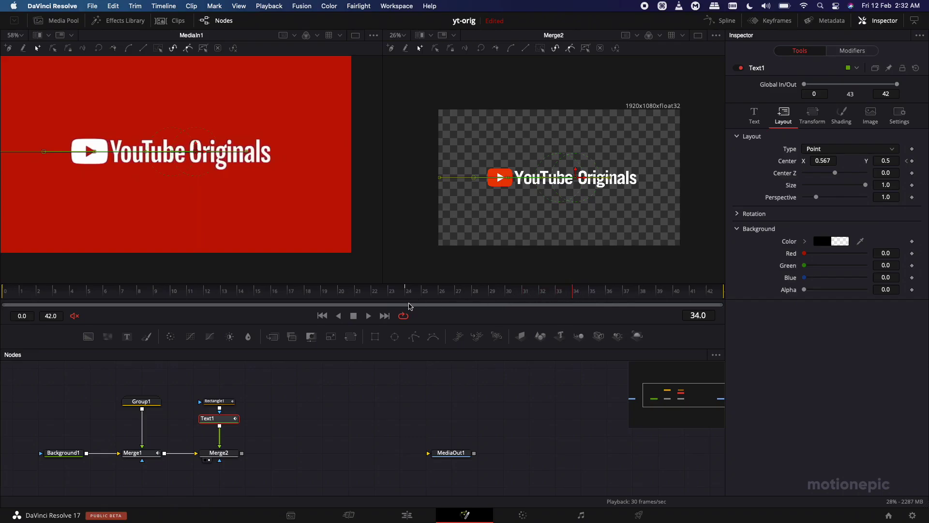
pyautogui.moveTo(820, 161); pyautogui.dragTo(823, 161)
pyautogui.click(306, 293)
pyautogui.press('space')
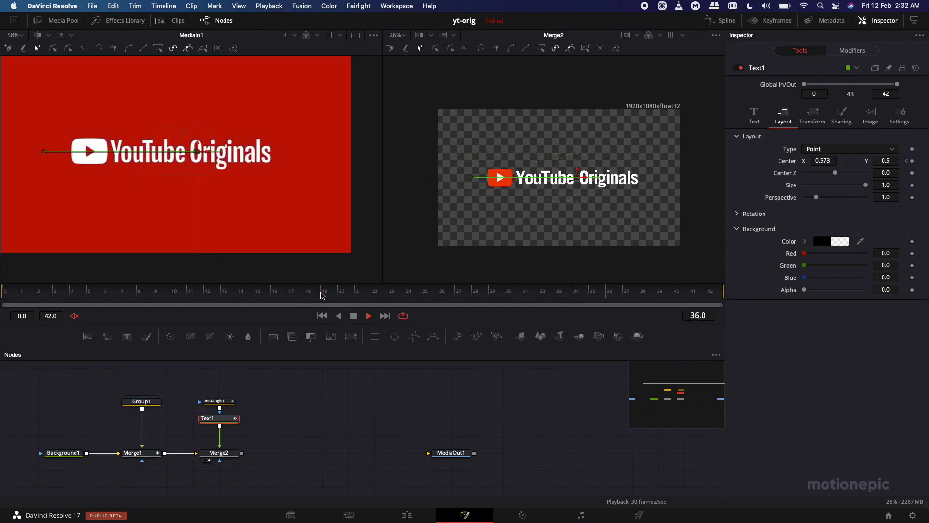
pyautogui.press('space')
# Step: Add a Background node, merge it onto Merge2's output, and show the new merge in the second viewer
pyautogui.scroll(-1, 264, 382)
pyautogui.hscroll(1, 264, 382)
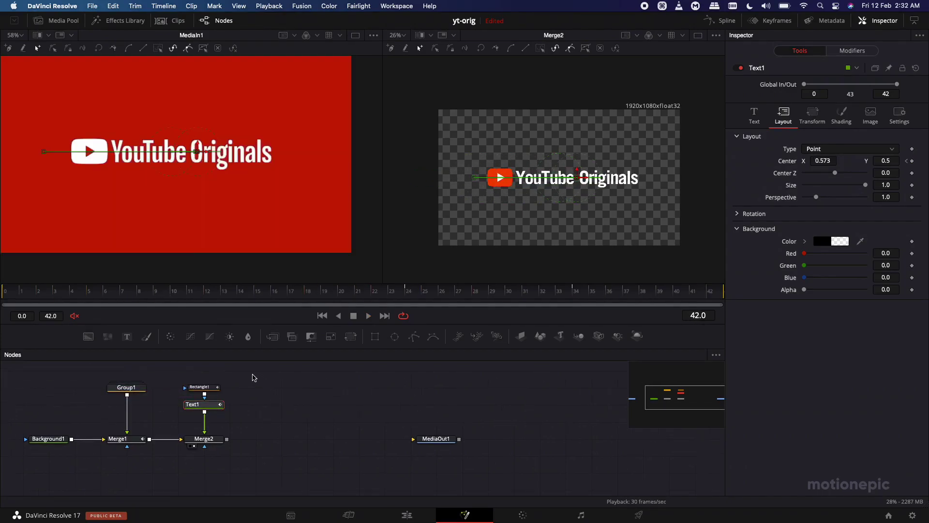
pyautogui.moveTo(88, 336); pyautogui.dragTo(278, 409)
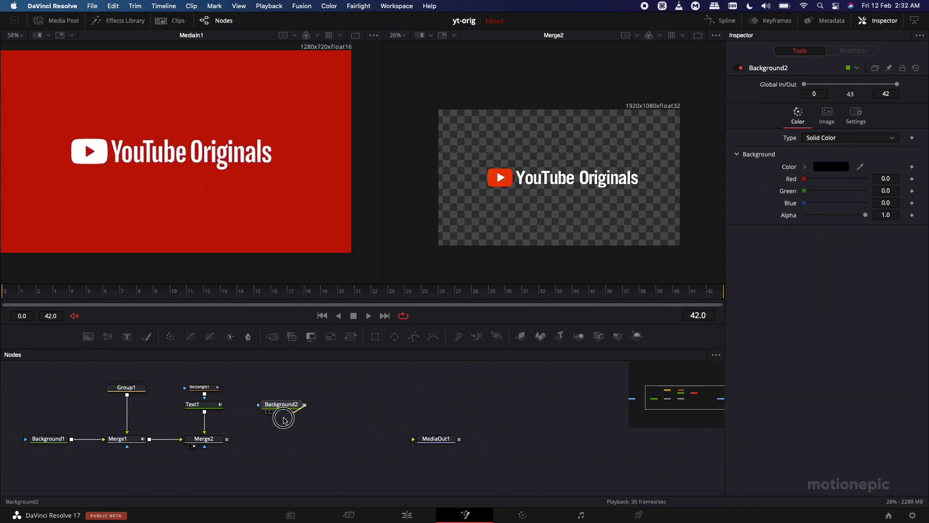
pyautogui.moveTo(304, 405); pyautogui.dragTo(227, 439)
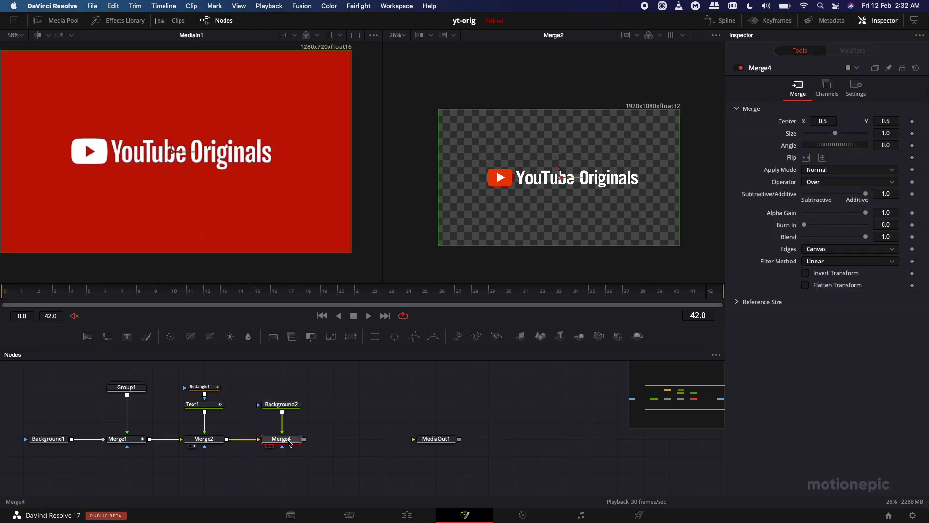
pyautogui.moveTo(287, 444); pyautogui.dragTo(584, 192)
# Step: Set Background2's color to white, with red, green and blue at 1.0
pyautogui.click(290, 407)
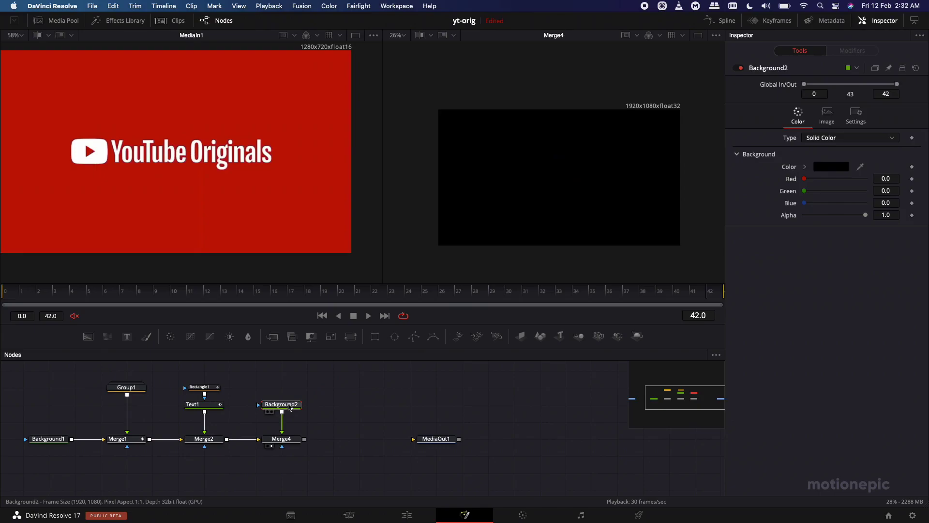
pyautogui.moveTo(805, 202); pyautogui.dragTo(866, 191)
pyautogui.moveTo(804, 178); pyautogui.dragTo(867, 179)
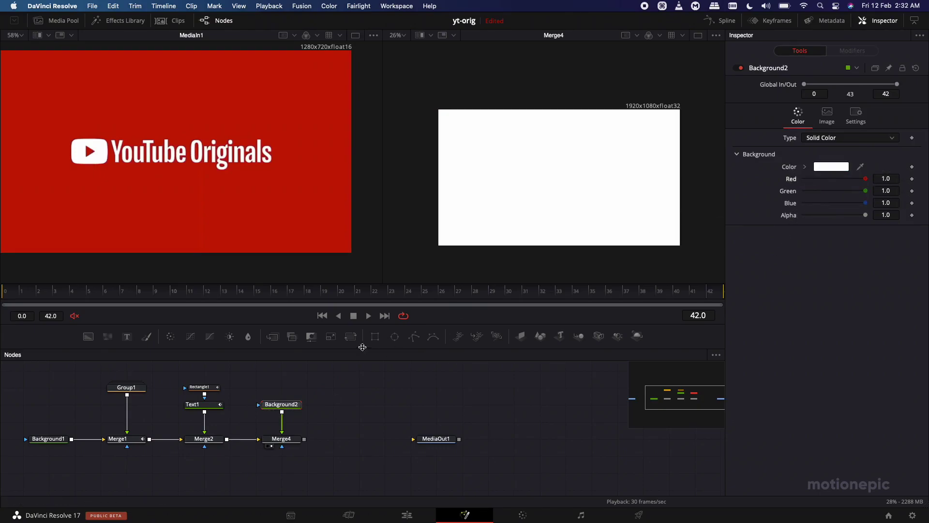
# Step: Swap Merge4's inputs so the white background sits behind the logo and title, and scrub to frame 25
pyautogui.moveTo(282, 403)
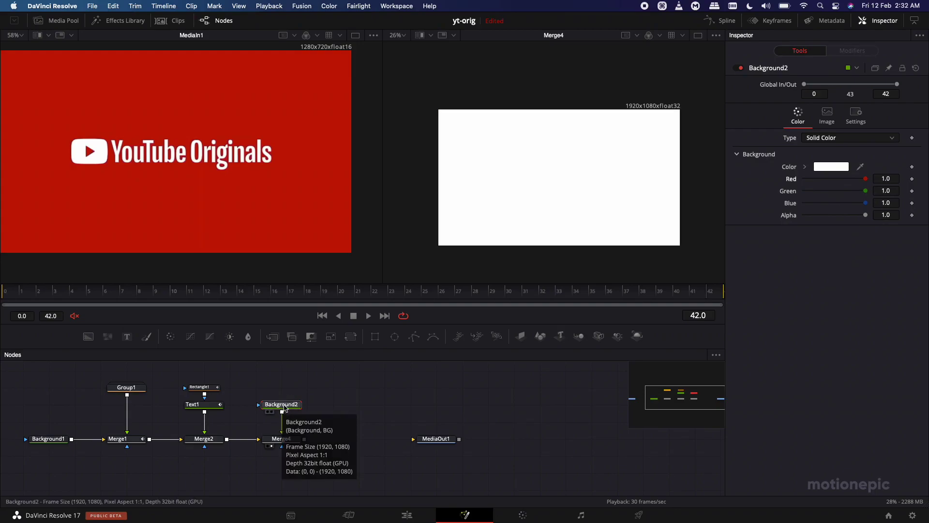
pyautogui.click(283, 440)
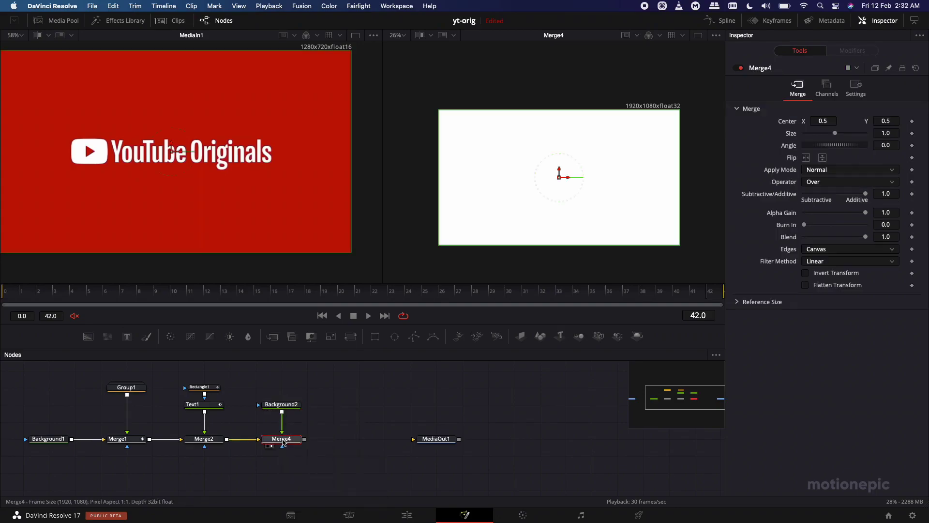
pyautogui.rightClick(284, 442)
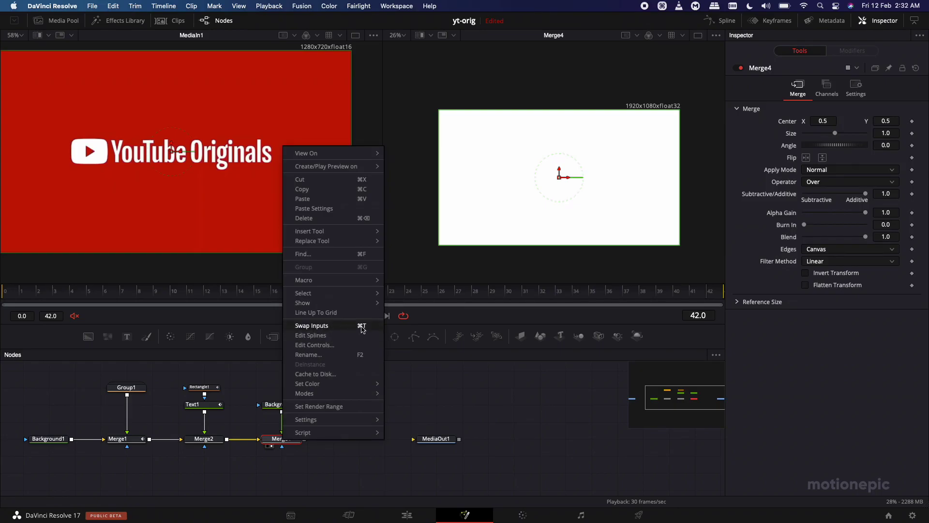
pyautogui.click(312, 326)
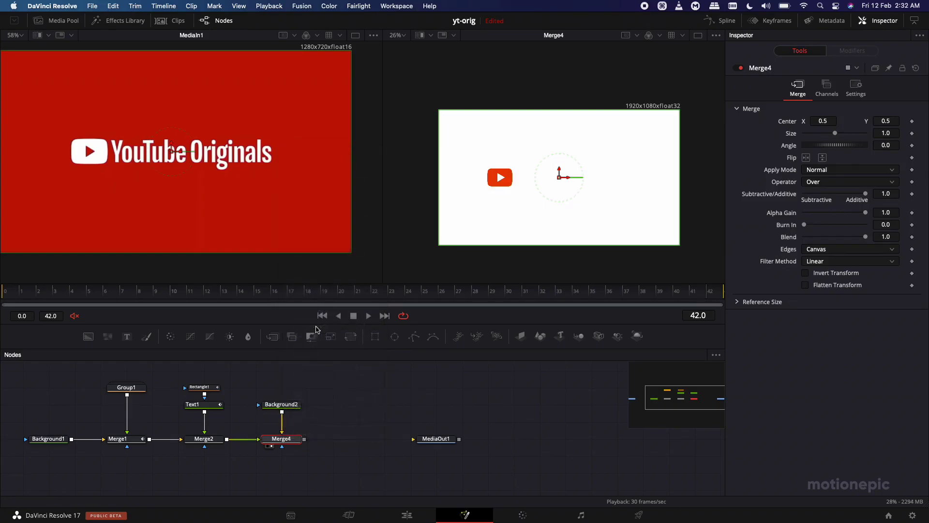
pyautogui.moveTo(22, 290); pyautogui.dragTo(423, 286)
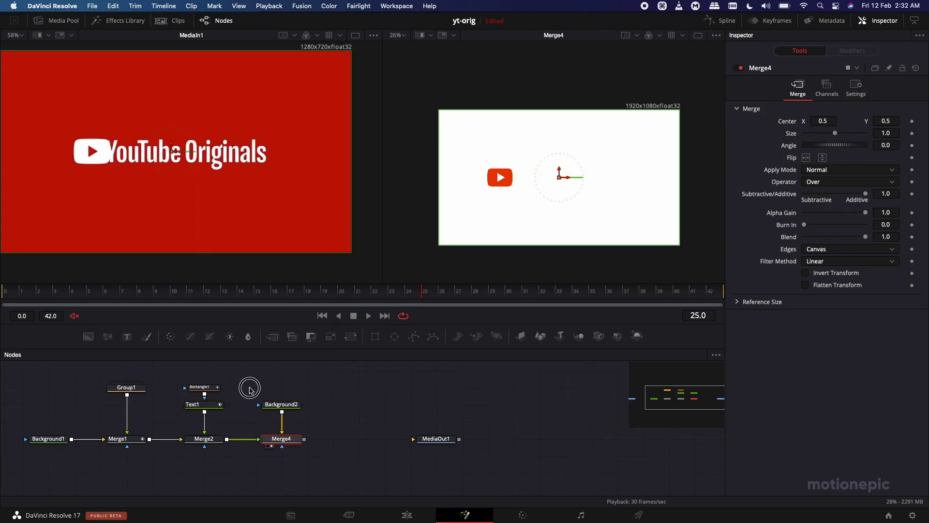
# Step: Change Text1's text color to black and scrub to frame 21 to compare with the original
pyautogui.click(209, 406)
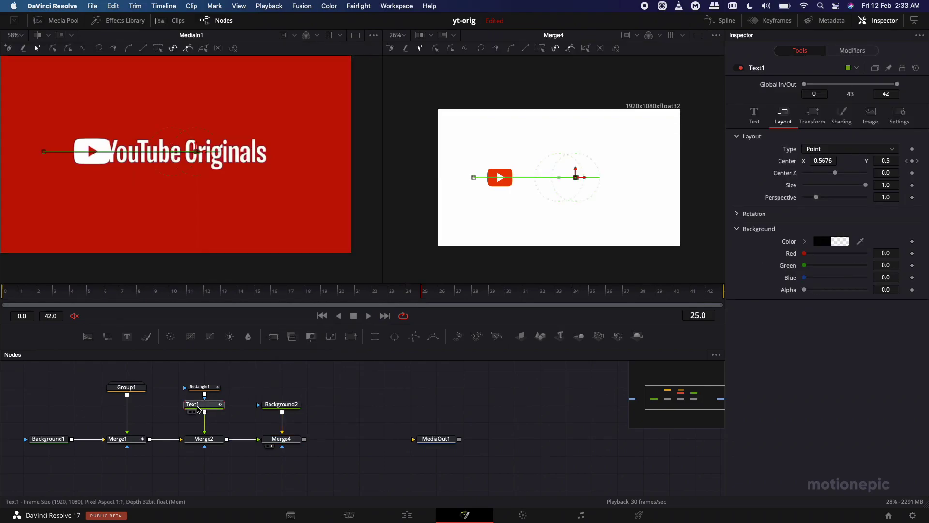
pyautogui.click(757, 120)
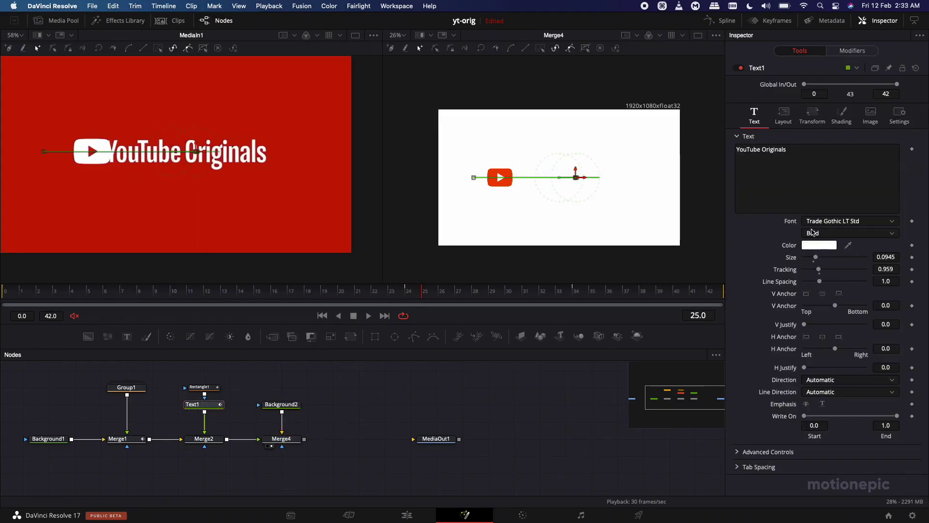
pyautogui.click(817, 247)
pyautogui.moveTo(596, 222); pyautogui.dragTo(614, 222)
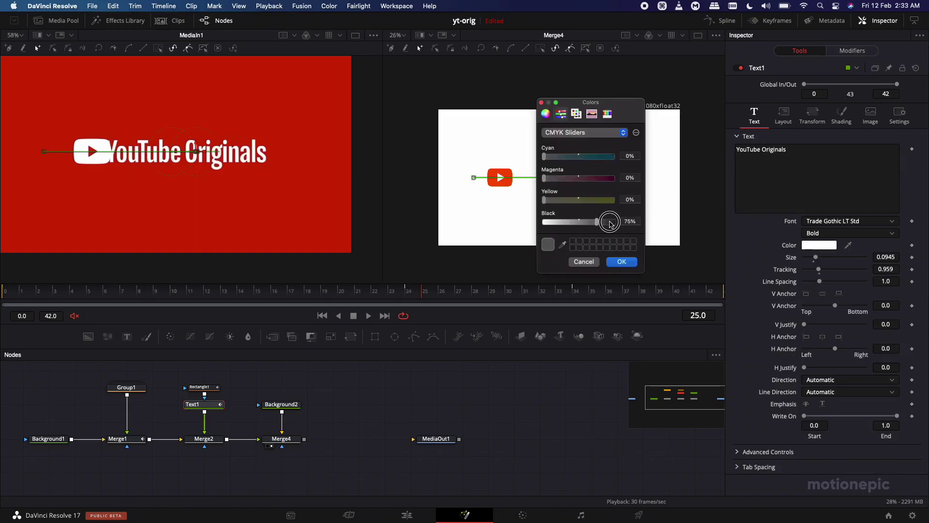
pyautogui.click(624, 262)
pyautogui.click(295, 292)
pyautogui.moveTo(296, 294); pyautogui.dragTo(358, 291)
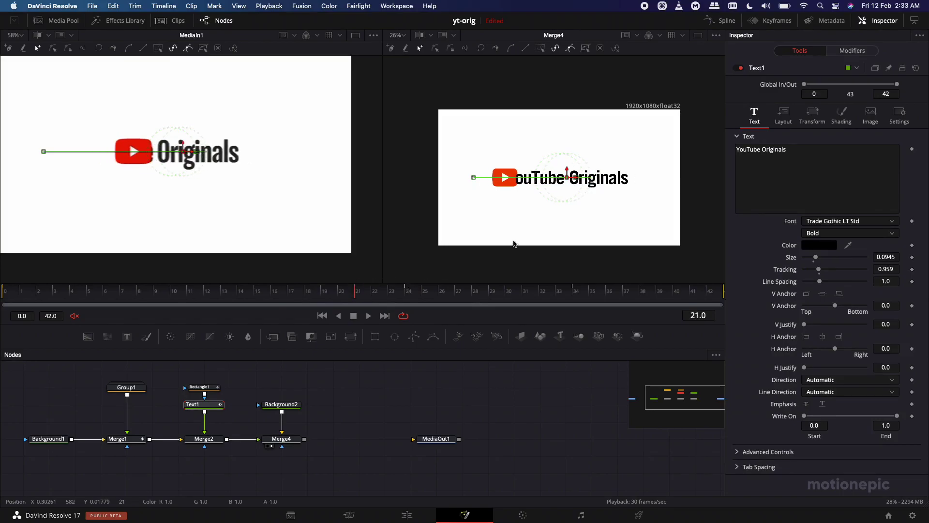
# Step: Swap Merge2's inputs so the play-button logo lies in front of the title text, and play back the animation
pyautogui.scroll(8, 519, 186)
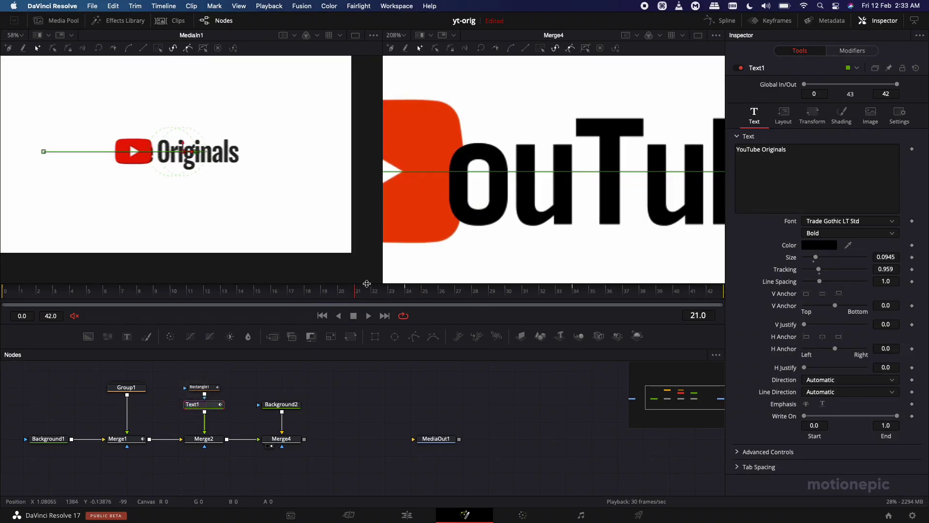
pyautogui.moveTo(342, 290); pyautogui.dragTo(342, 290)
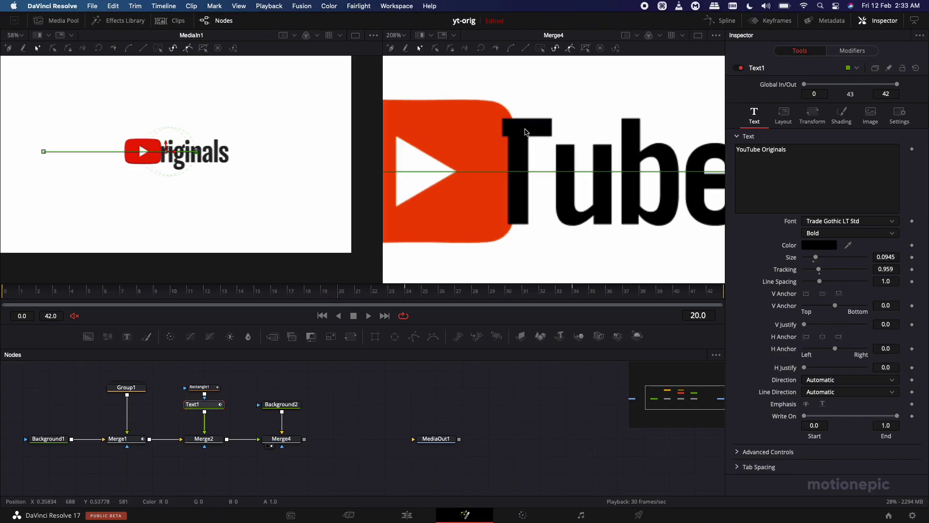
pyautogui.press('super')
pyautogui.scroll(-2, 529, 137)
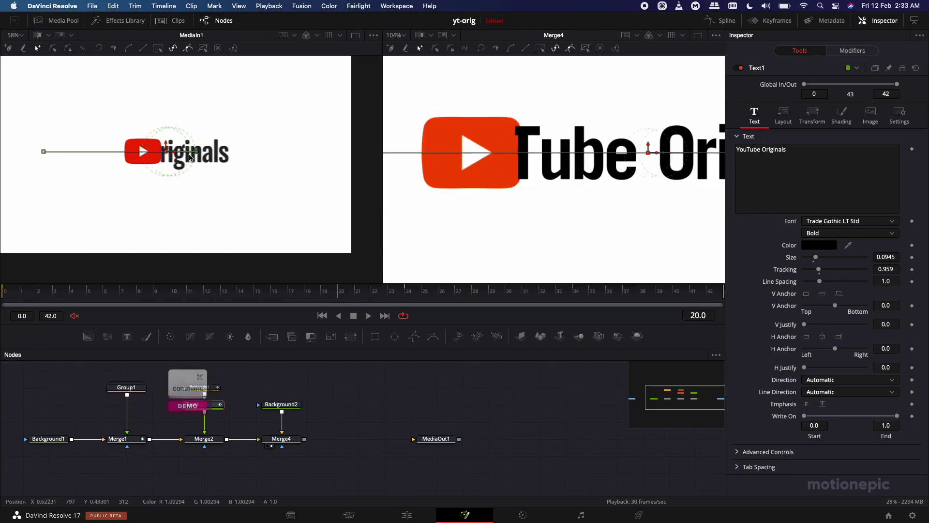
pyautogui.scroll(2, 159, 152)
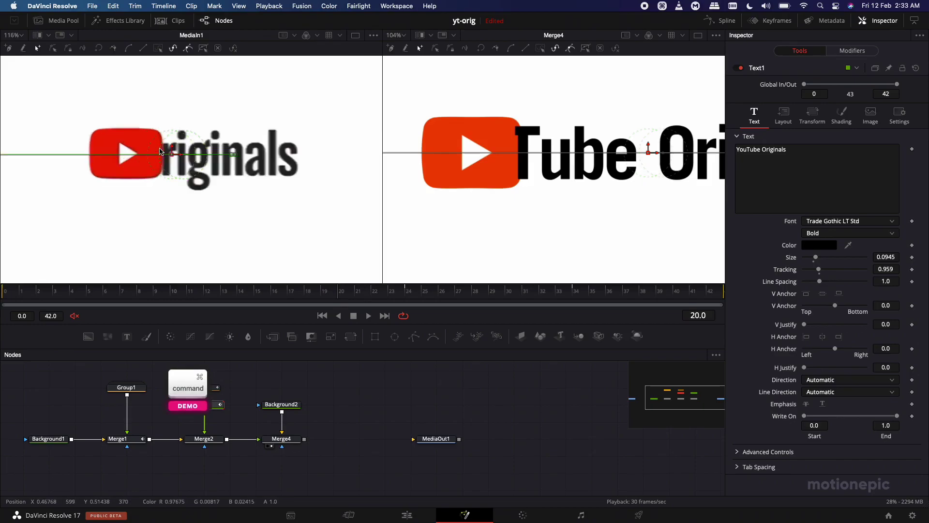
pyautogui.click(212, 441)
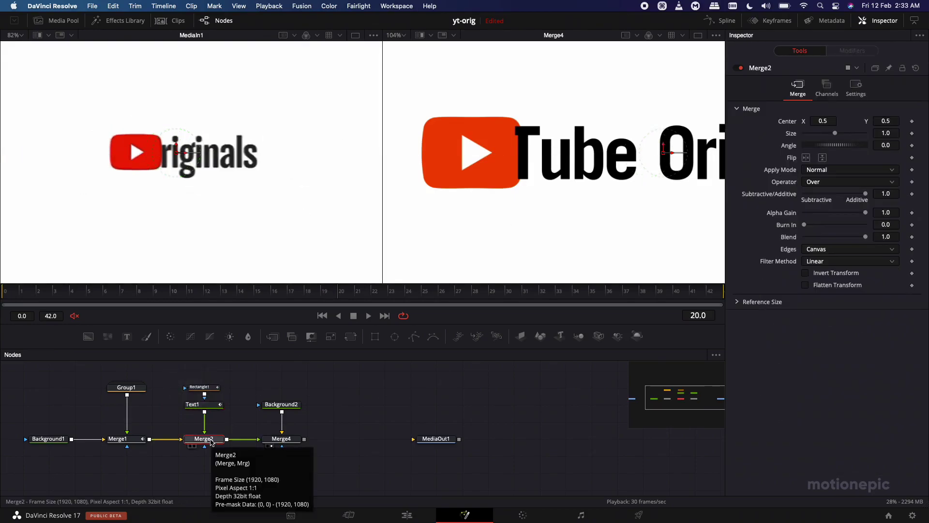
pyautogui.rightClick(212, 441)
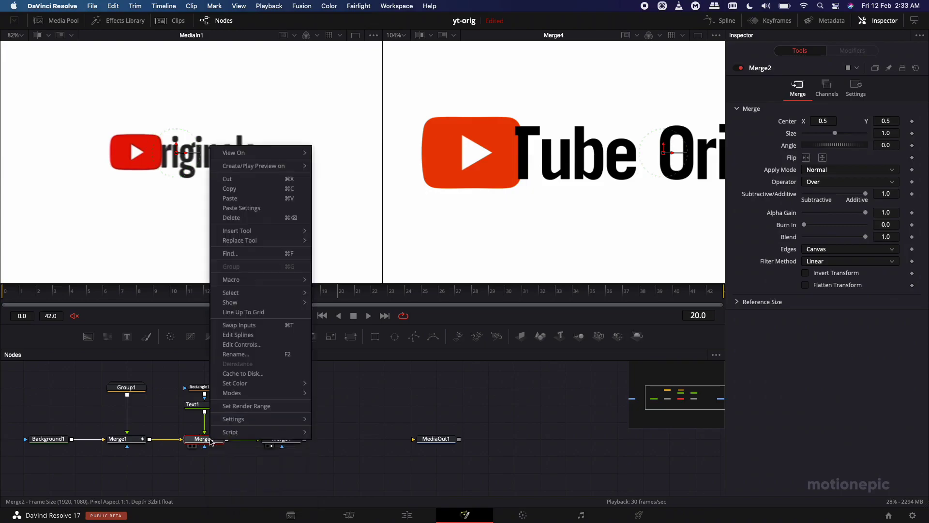
pyautogui.click(255, 329)
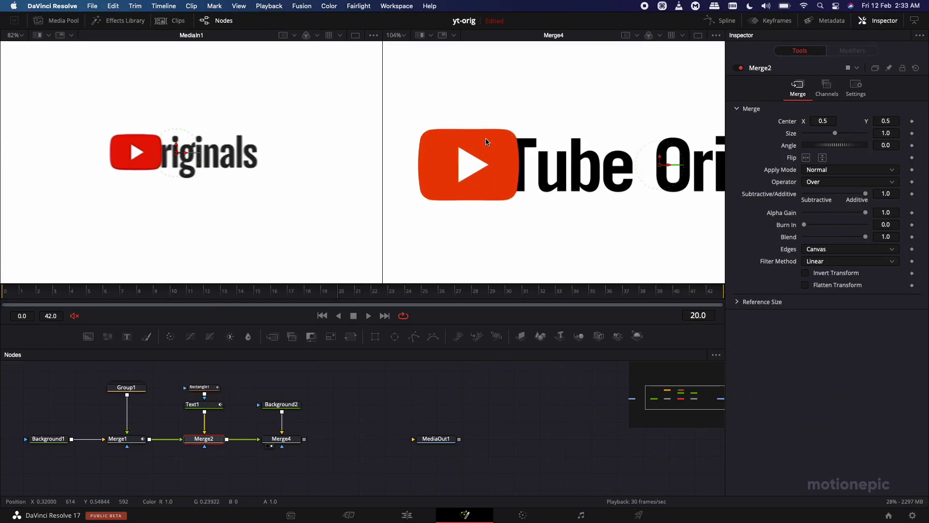
pyautogui.press('super+f')
pyautogui.press('space')
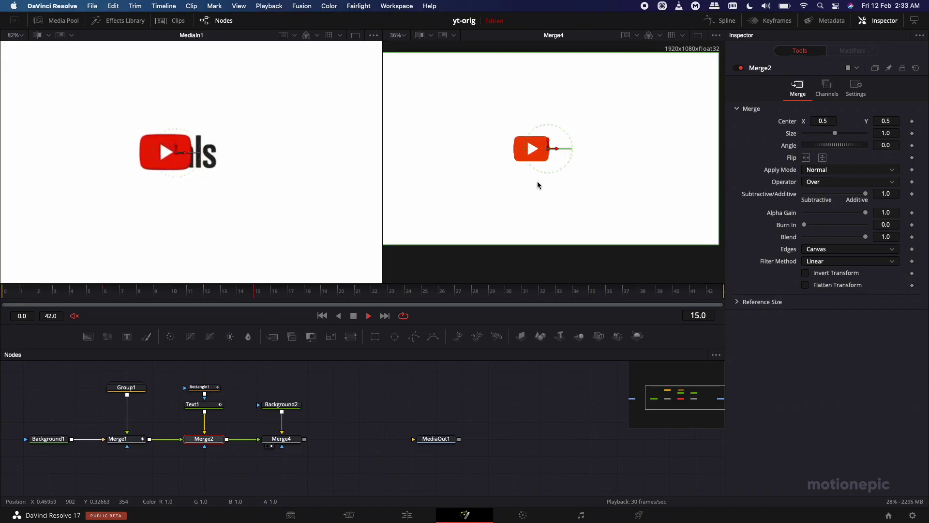
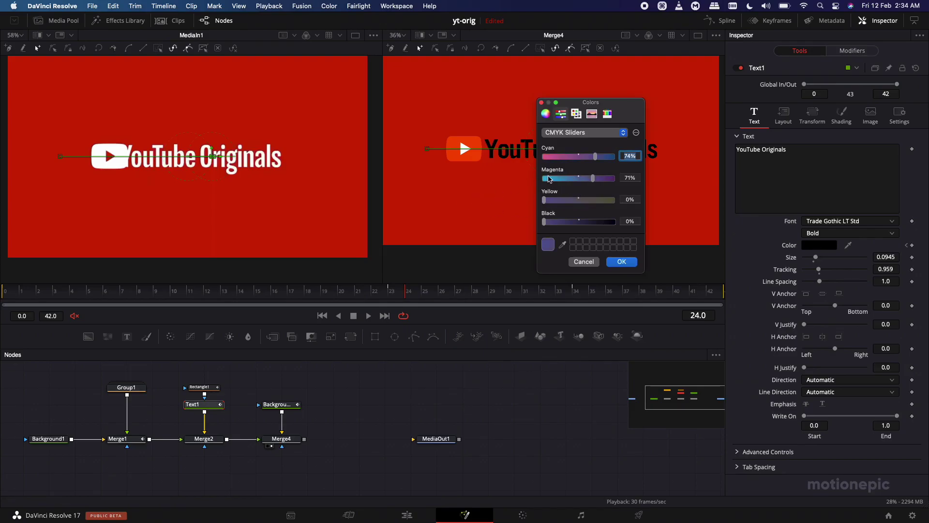
# Step: At frame 24, keyframe Text1's color to white, sampling the shade from the original clip's title
pyautogui.click(548, 178)
pyautogui.click(547, 156)
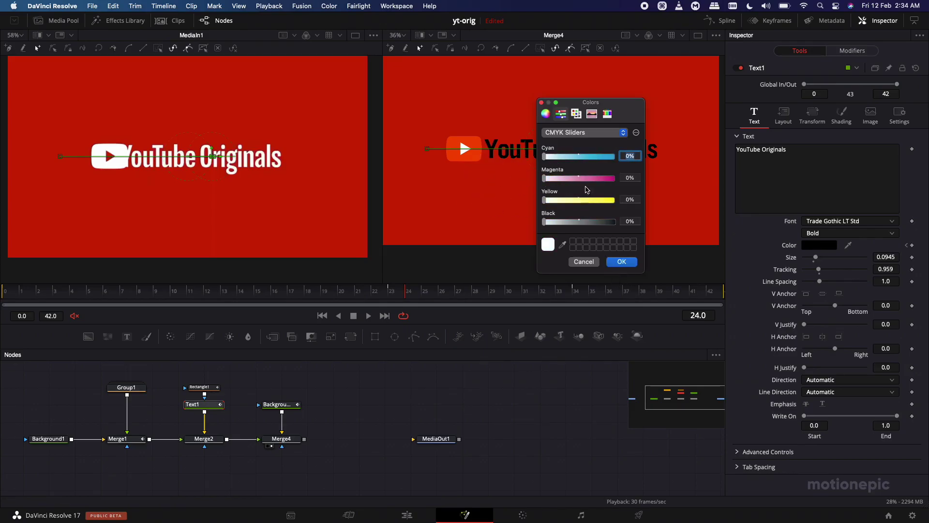
pyautogui.click(622, 261)
pyautogui.moveTo(848, 245); pyautogui.dragTo(248, 157)
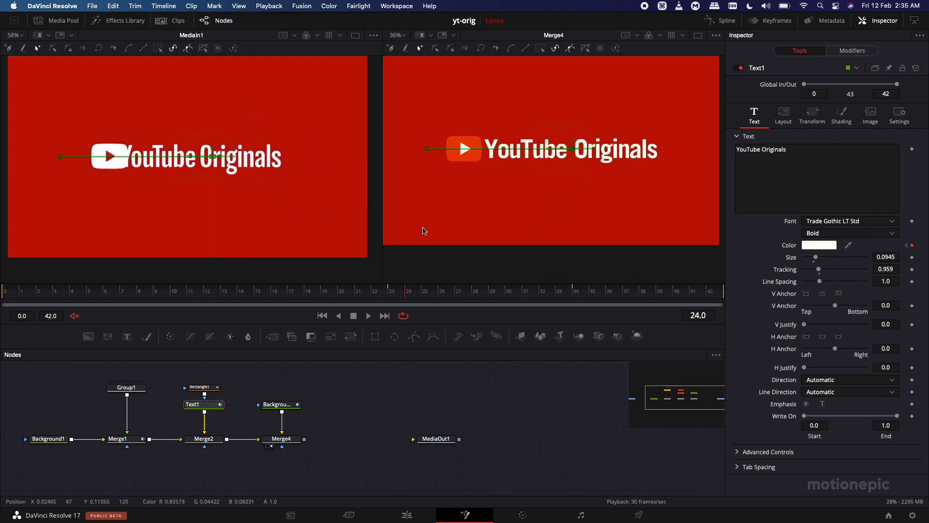
# Step: Expand Group1 and keyframe the orange-red color of the logo's Background2_1 node at frame 23
pyautogui.hscroll(-3, 288, 385)
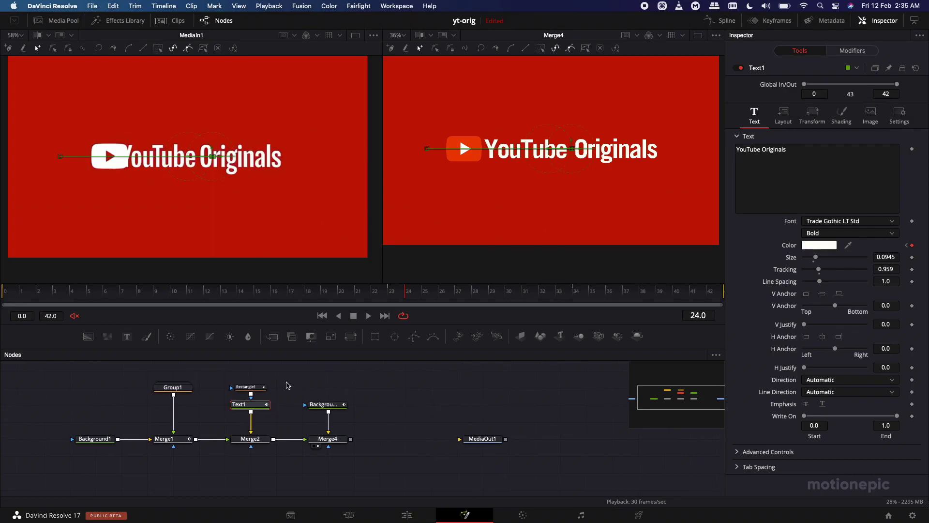
pyautogui.hscroll(-3, 252, 402)
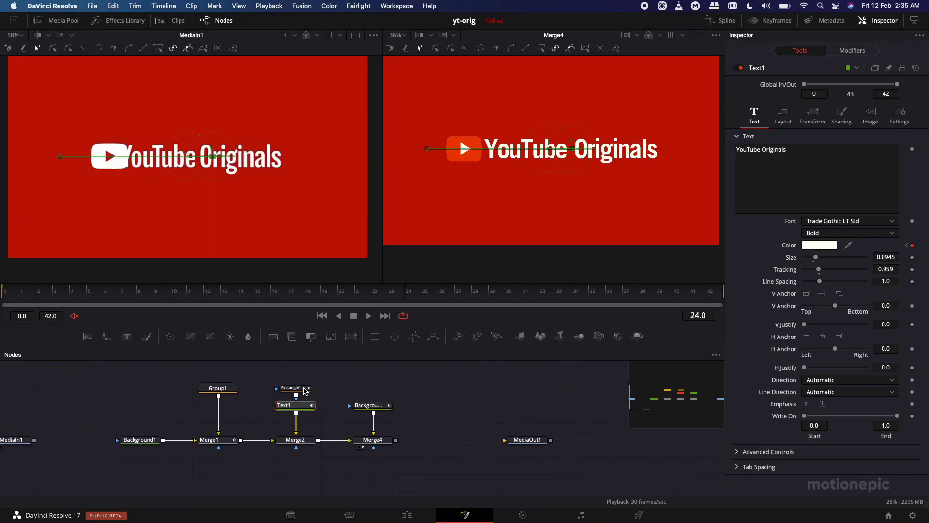
pyautogui.click(221, 390)
pyautogui.click(193, 412)
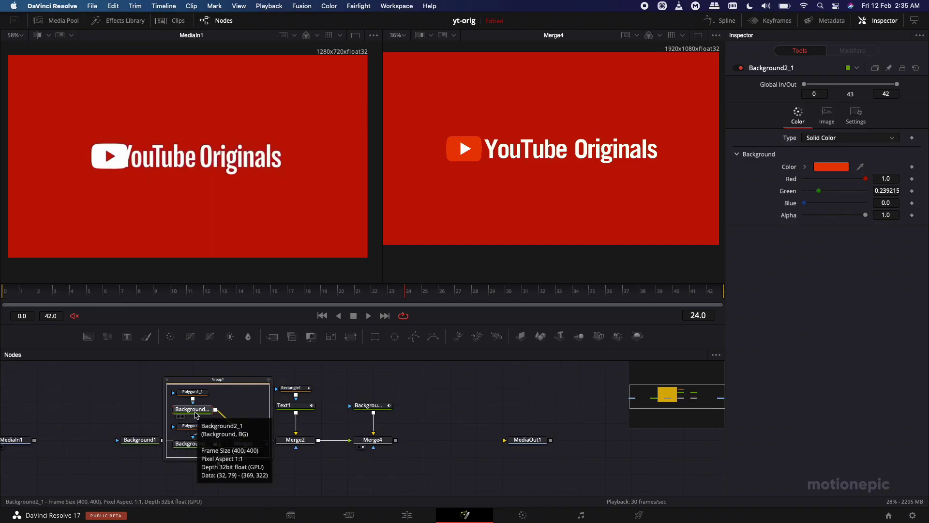
pyautogui.click(389, 293)
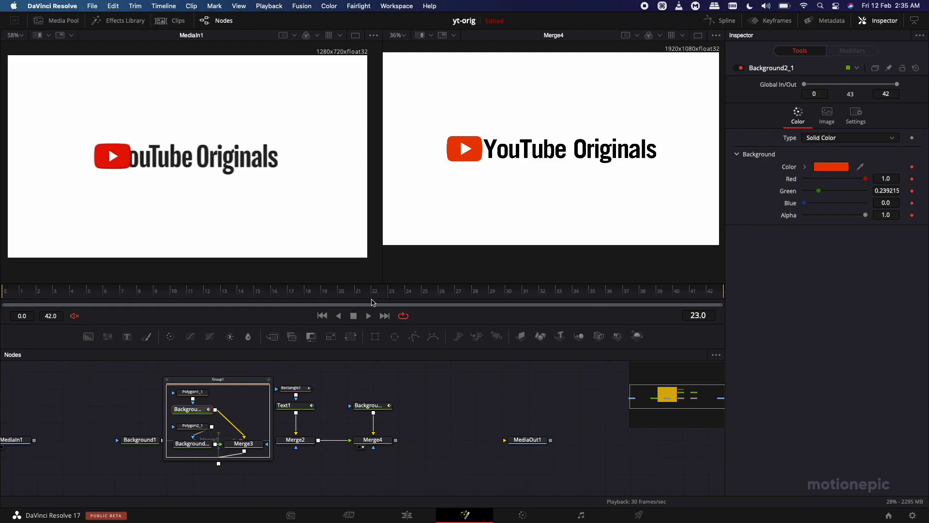
# Step: At frame 24, keyframe Background2_1's color to the white sampled from the original logo, and compare with frame 23
pyautogui.click(405, 290)
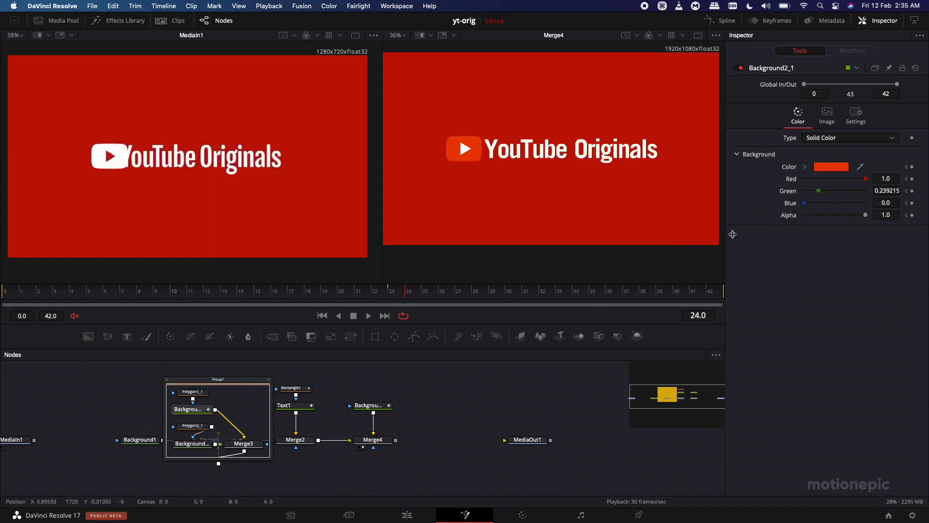
pyautogui.moveTo(861, 166); pyautogui.dragTo(118, 154)
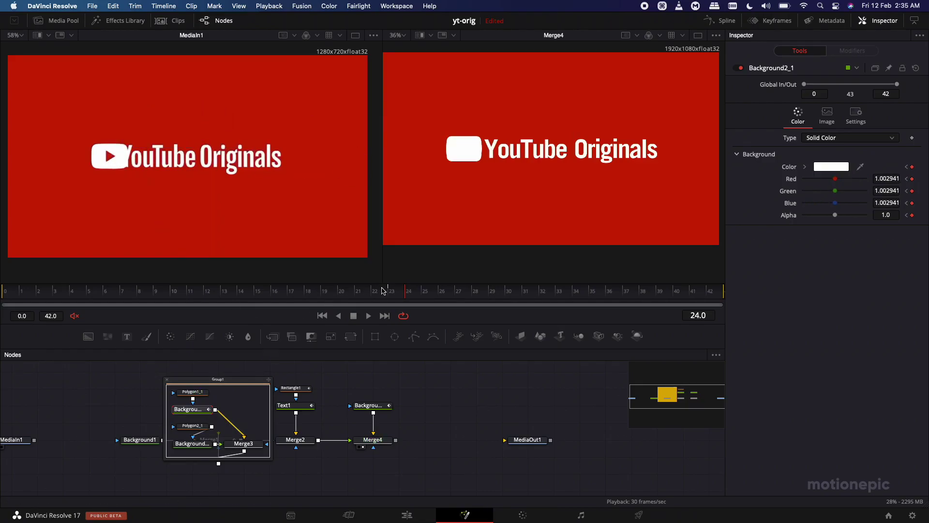
pyautogui.click(397, 295)
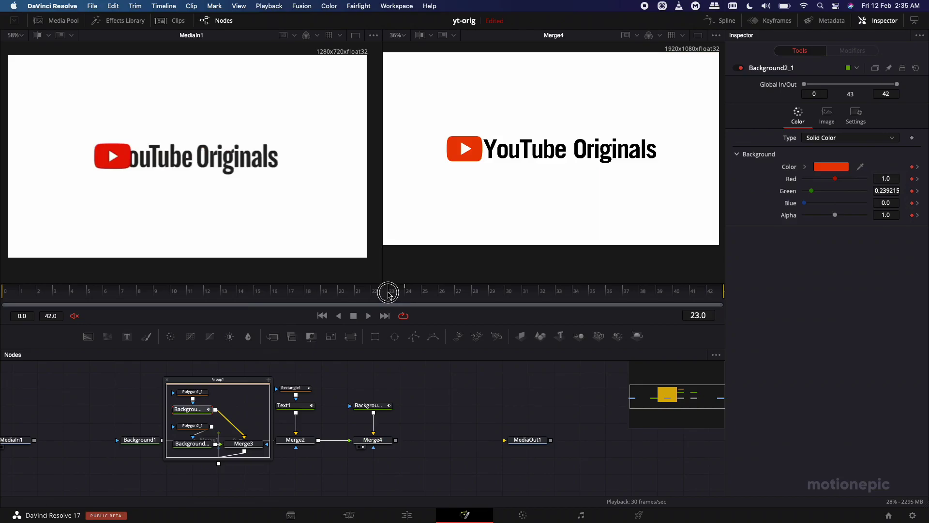
# Step: Keyframe Background3_1's color as white at frame 23 and as the red sampled from the composition's background at frame 24
pyautogui.click(192, 444)
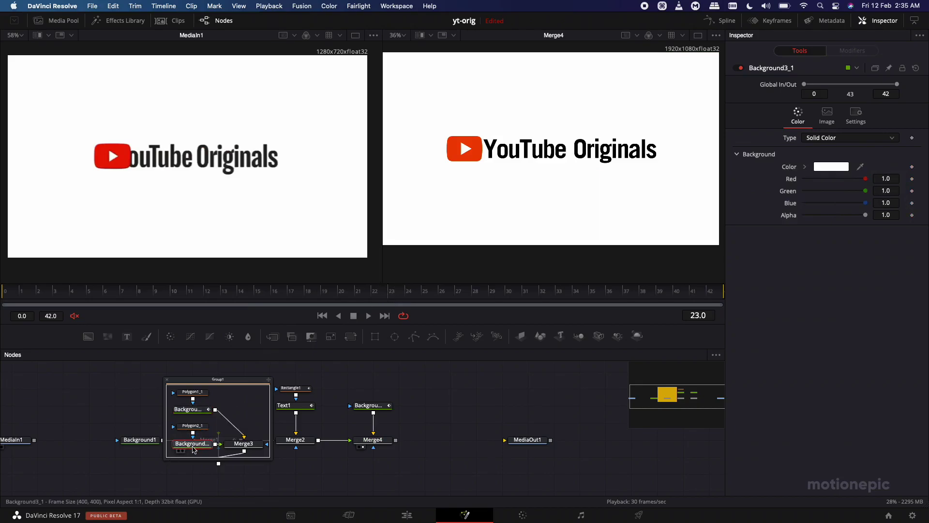
pyautogui.click(912, 167)
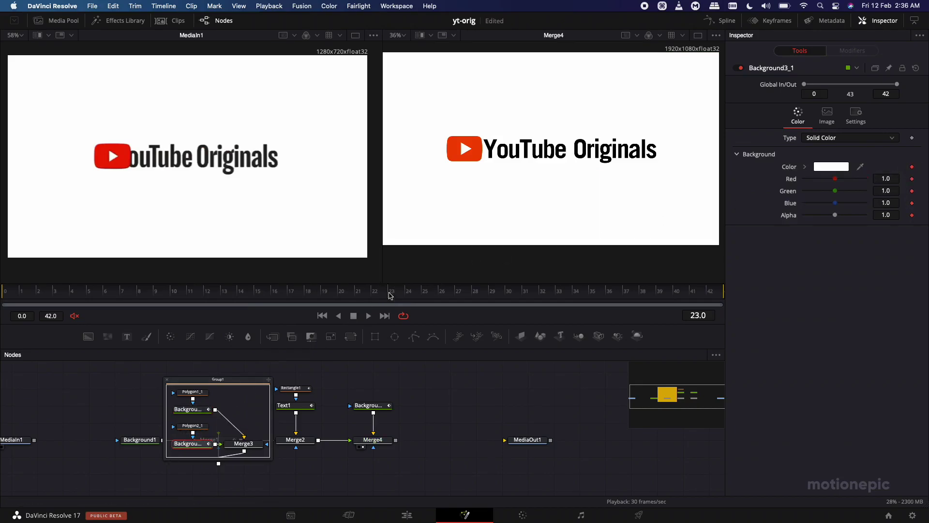
pyautogui.moveTo(390, 295); pyautogui.dragTo(407, 294)
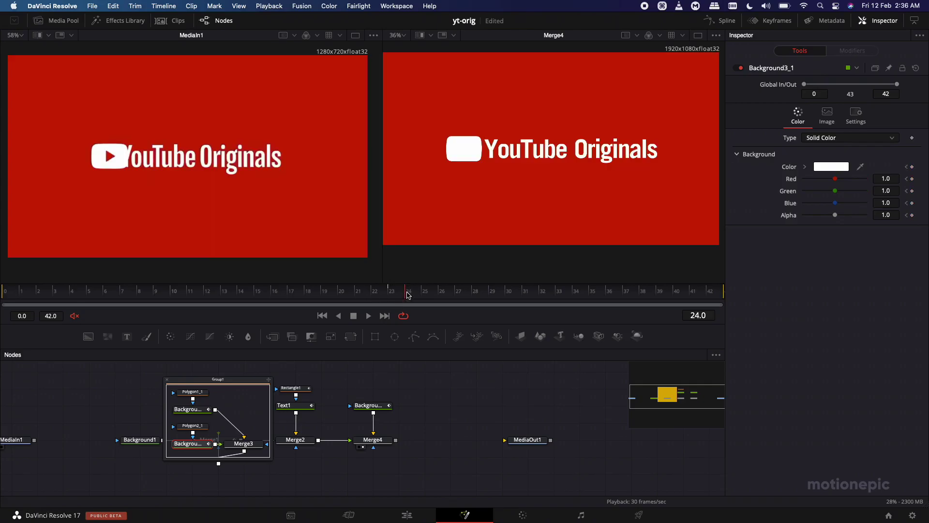
pyautogui.moveTo(862, 169); pyautogui.dragTo(514, 121)
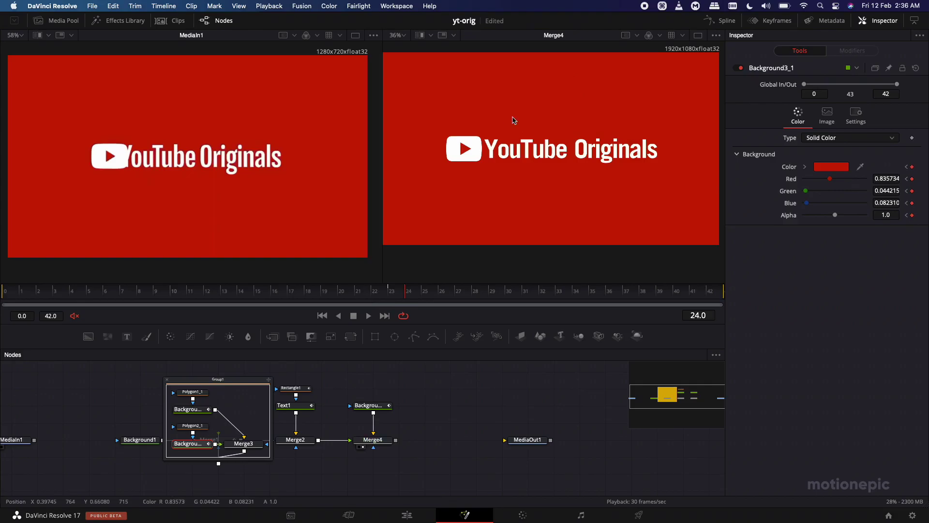
# Step: Scrub to the last frame and play the animation from the start, comparing the recreated composition with the original clip
pyautogui.moveTo(415, 291); pyautogui.dragTo(712, 291)
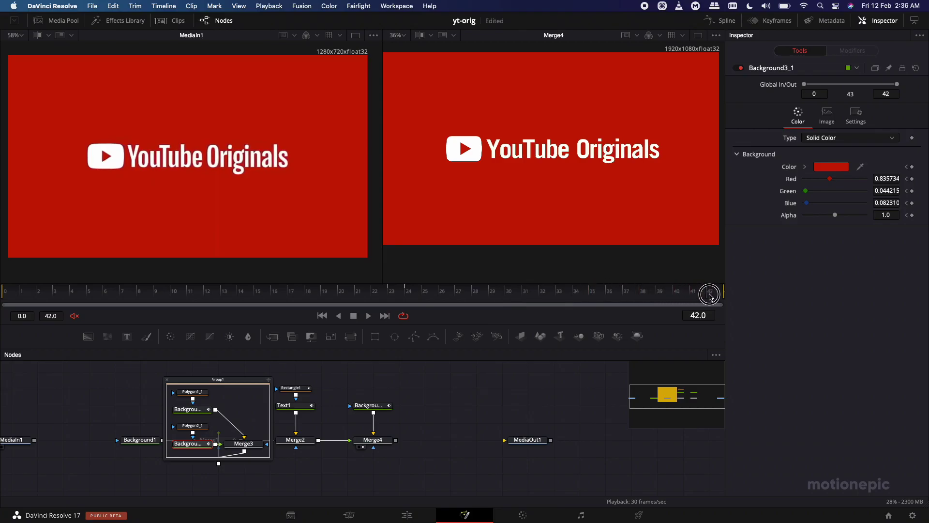
pyautogui.scroll(-3, 541, 192)
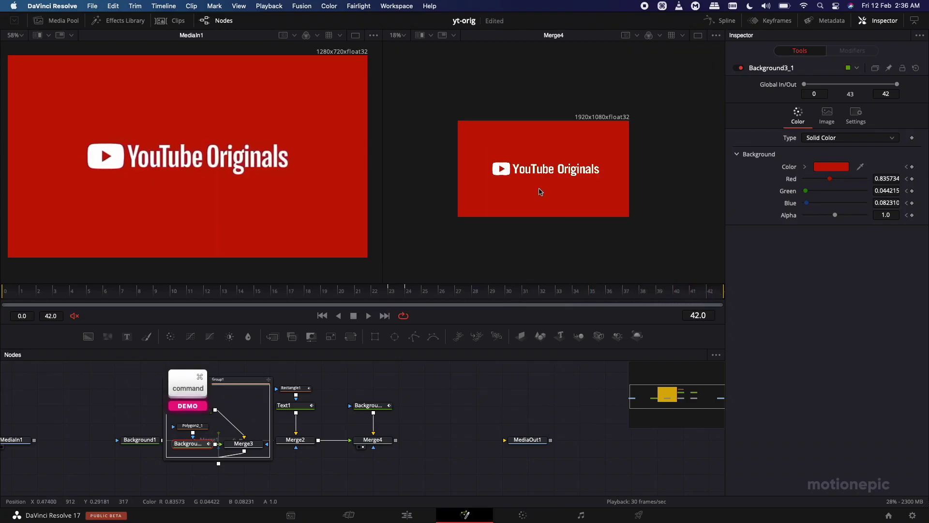
pyautogui.scroll(-3, 187, 182)
pyautogui.press('Home')
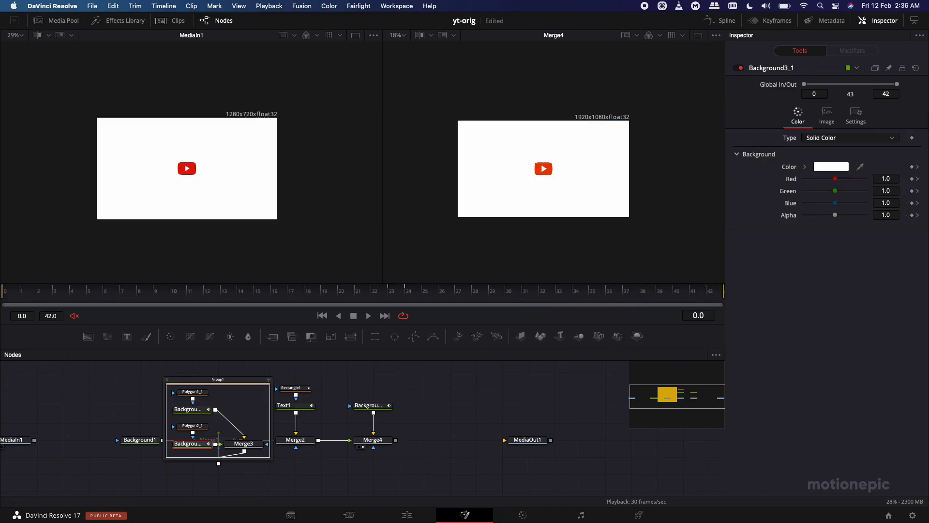
pyautogui.click(74, 315)
pyautogui.press('space')
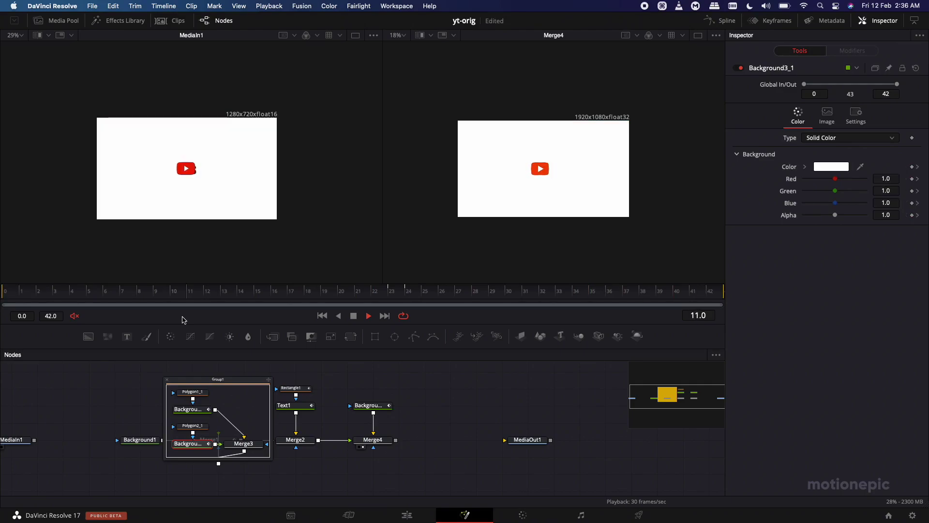
pyautogui.press('space')
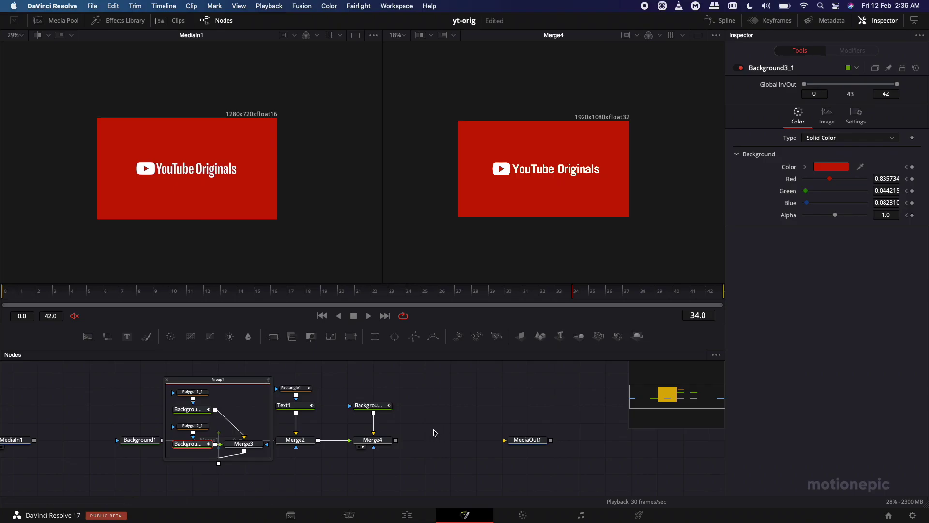
# Step: Connect Merge4's output to MediaOut1 and return to the editing timeline containing the Fusion composition
pyautogui.moveTo(397, 441); pyautogui.dragTo(507, 440)
pyautogui.click(407, 515)
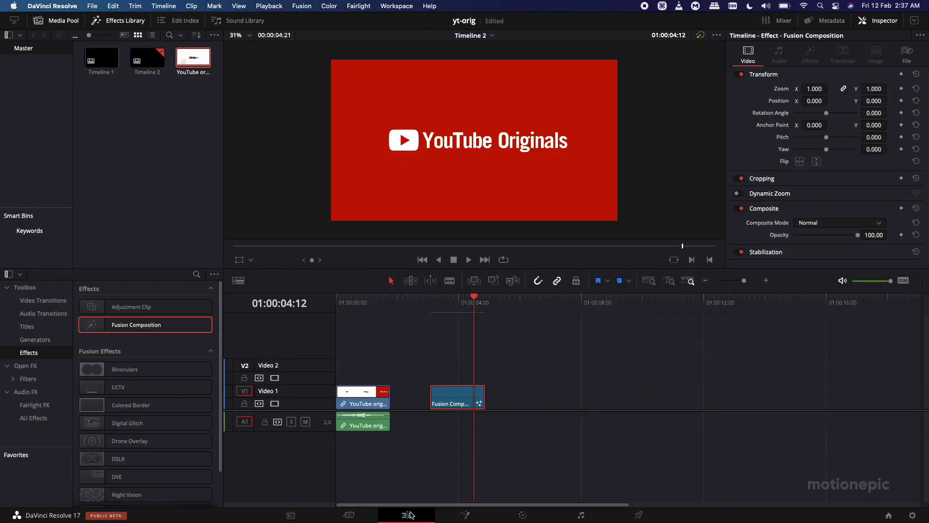